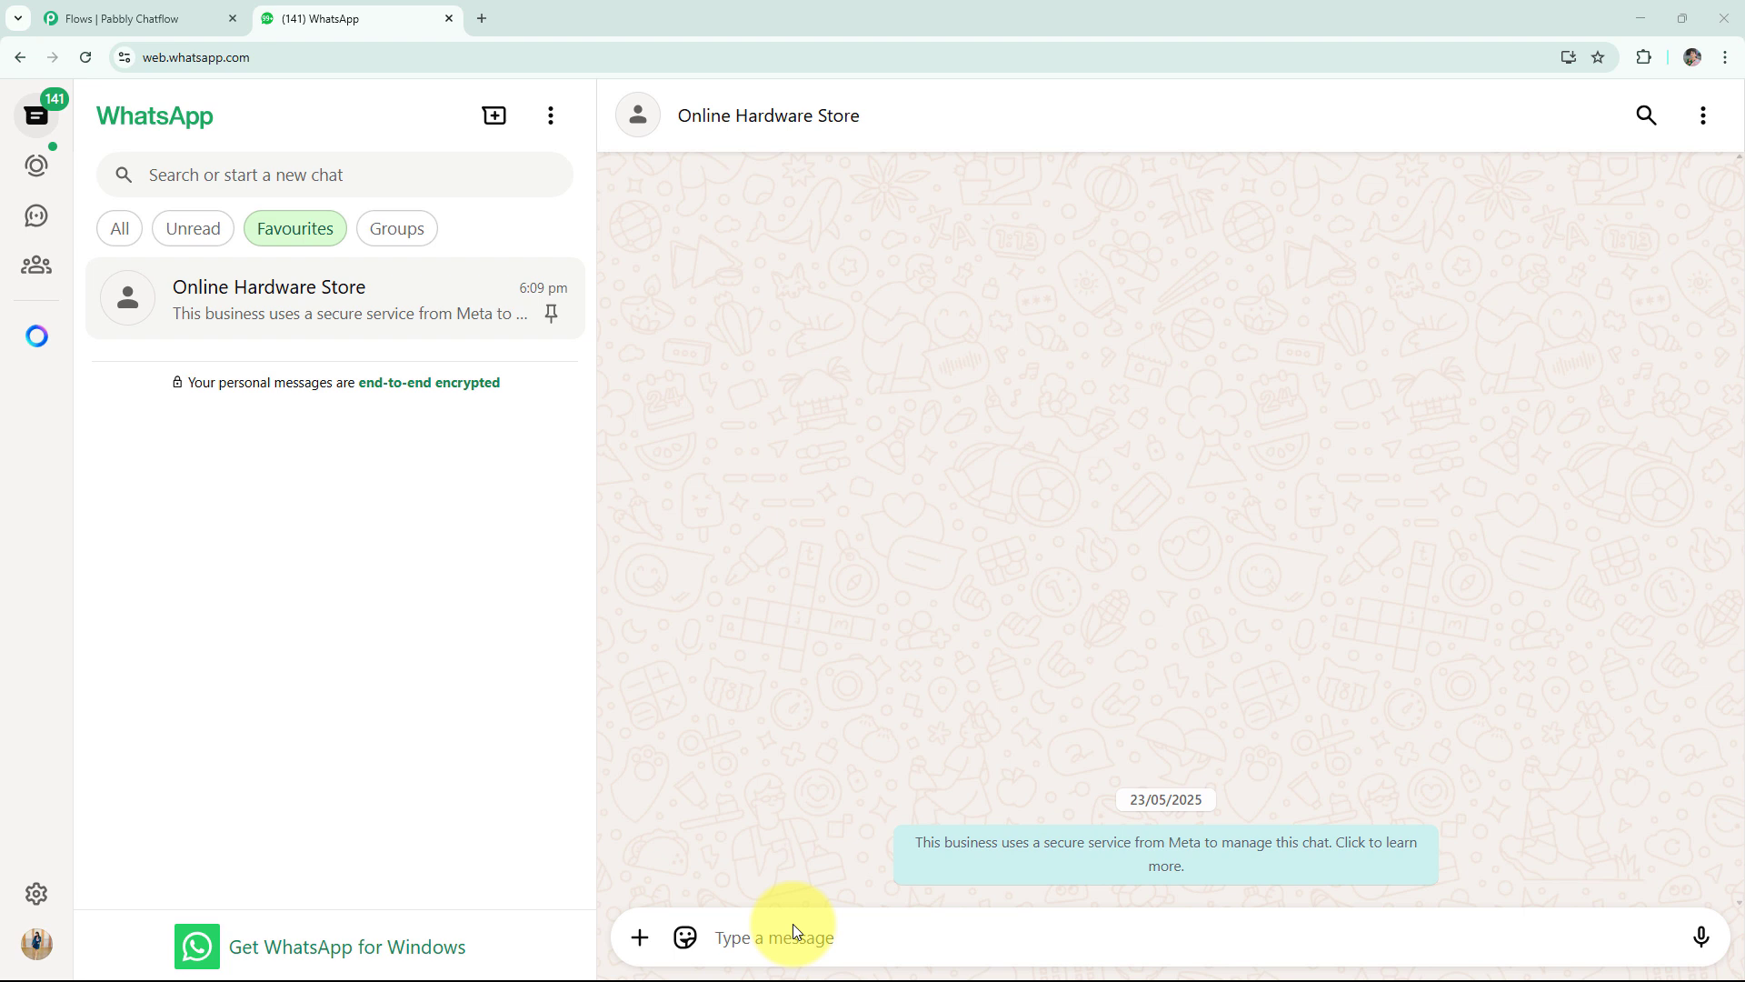
Send the message "Hi" in the Online Hardware Store chat.
{"action": "left_click", "coordinate": [795, 927]}
{"action": "type", "text": "Hi"}
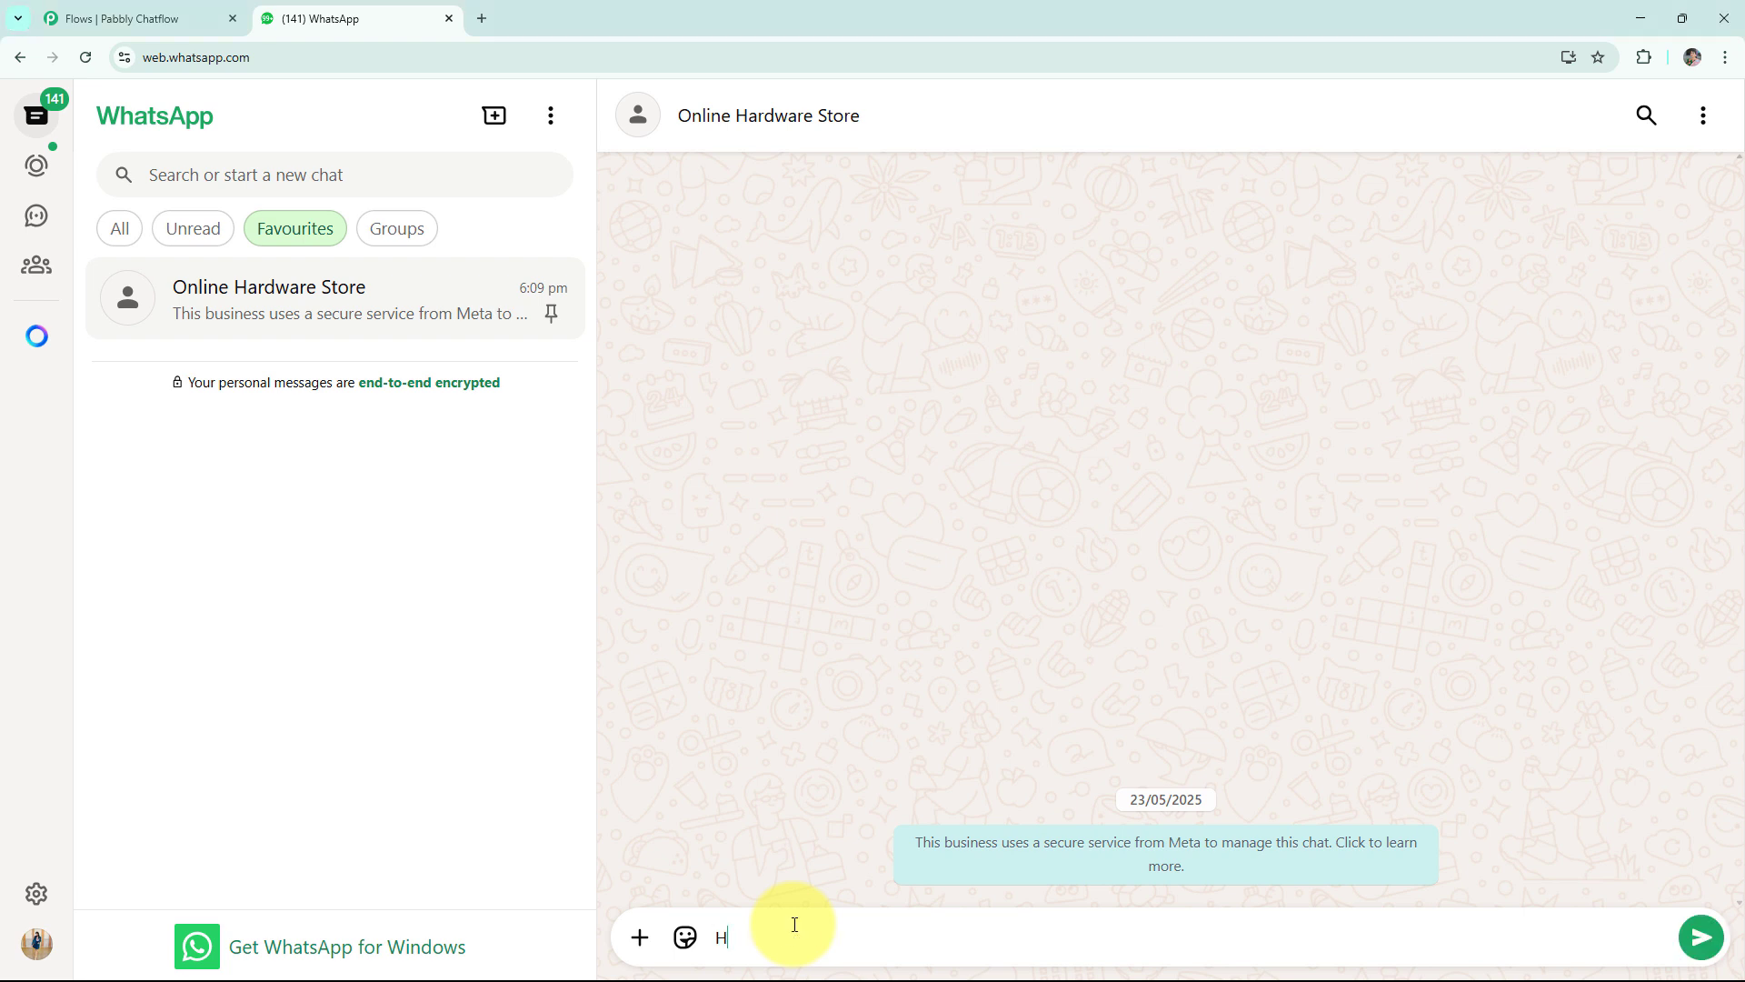
{"action": "key", "text": "Return"}
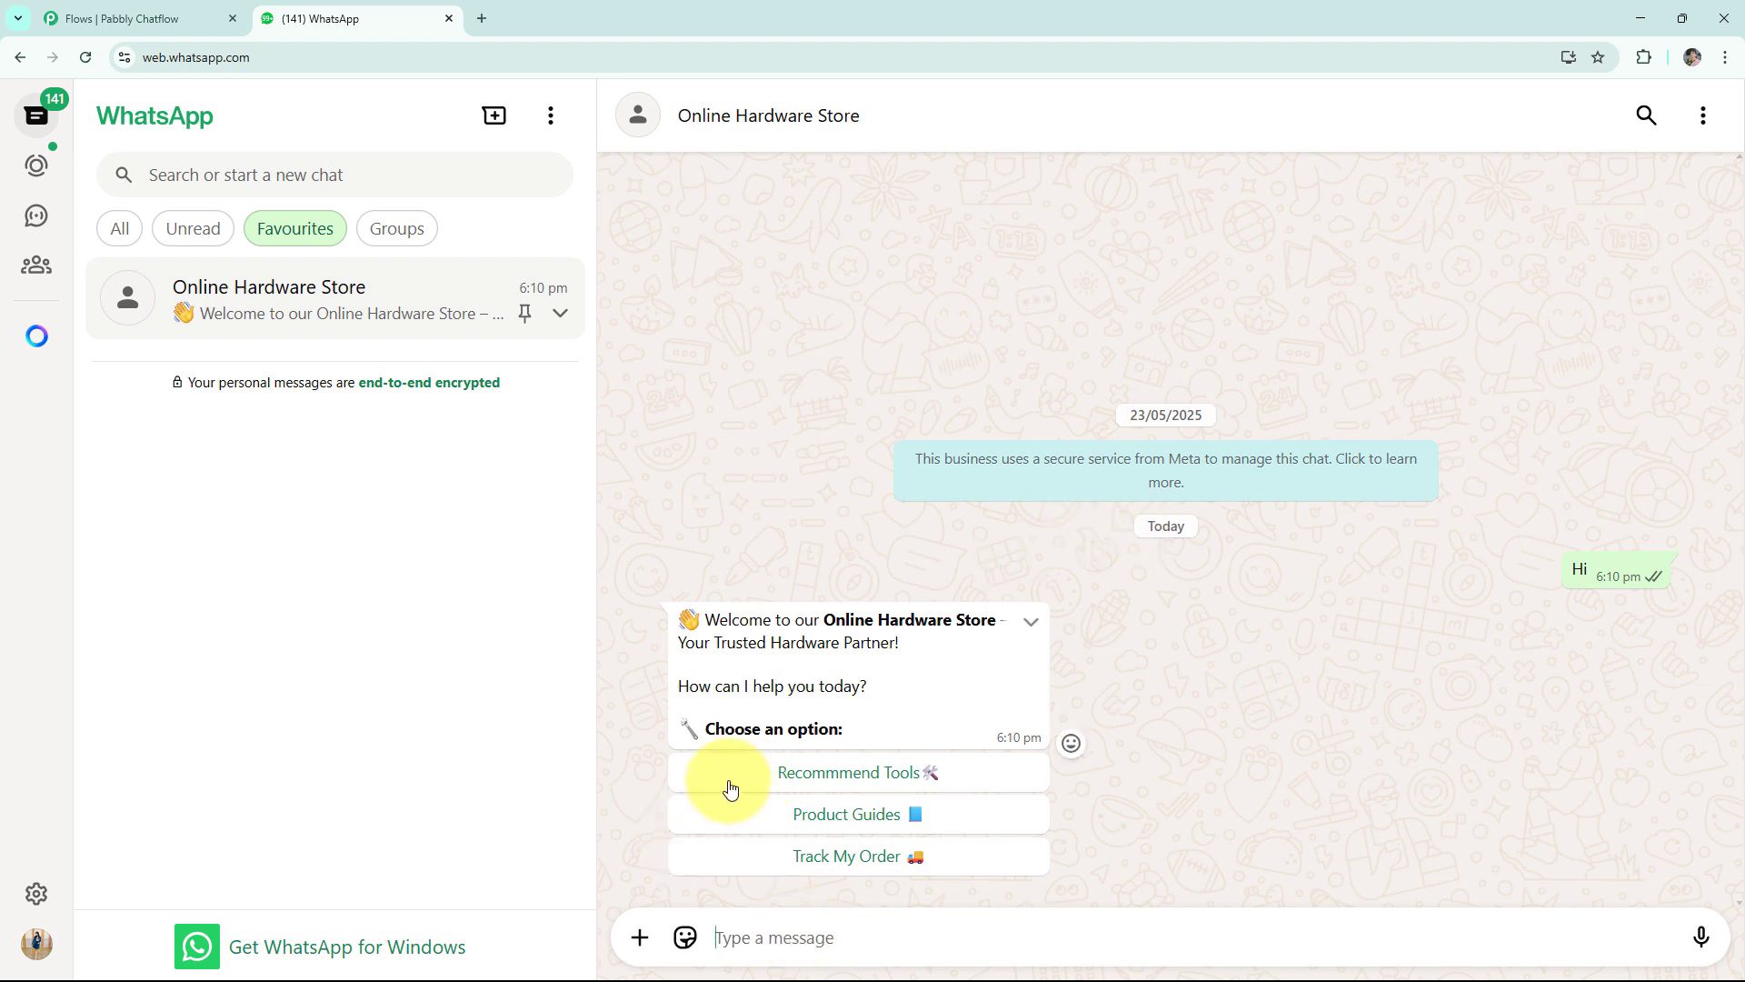
Ask the chatbot to recommend tools, requesting the Plumbing and Electrical categories.
{"action": "left_click", "coordinate": [779, 772]}
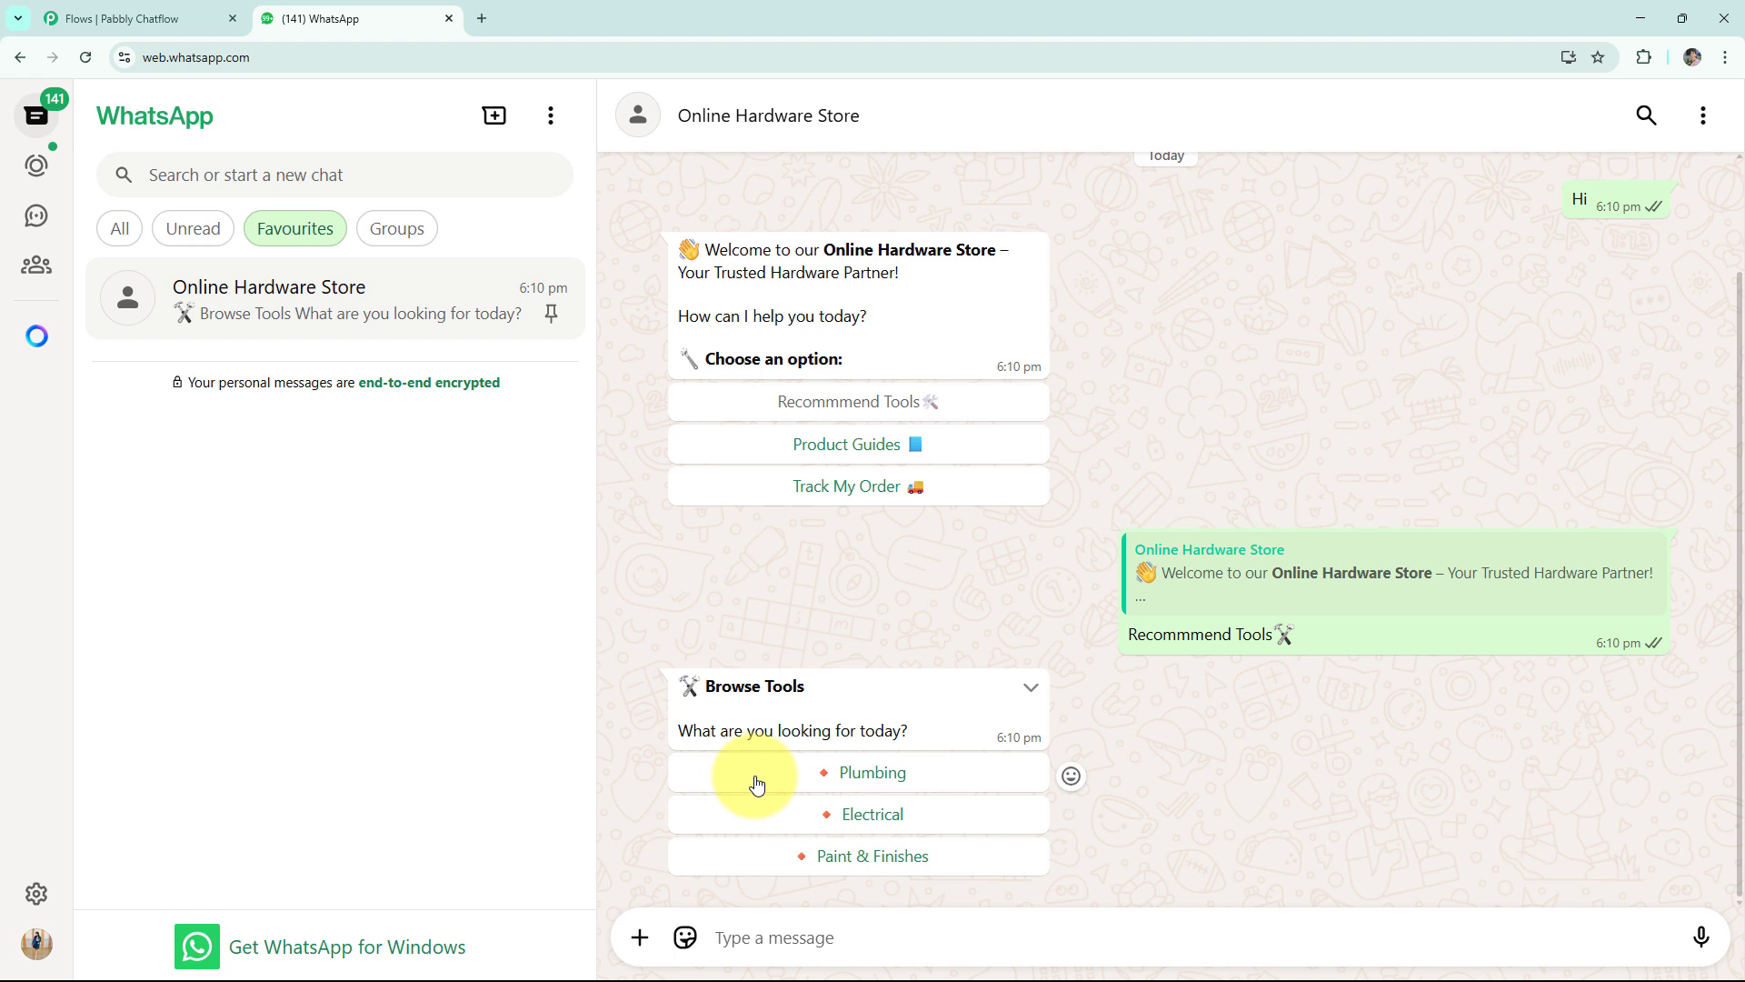
{"action": "left_click", "coordinate": [756, 784]}
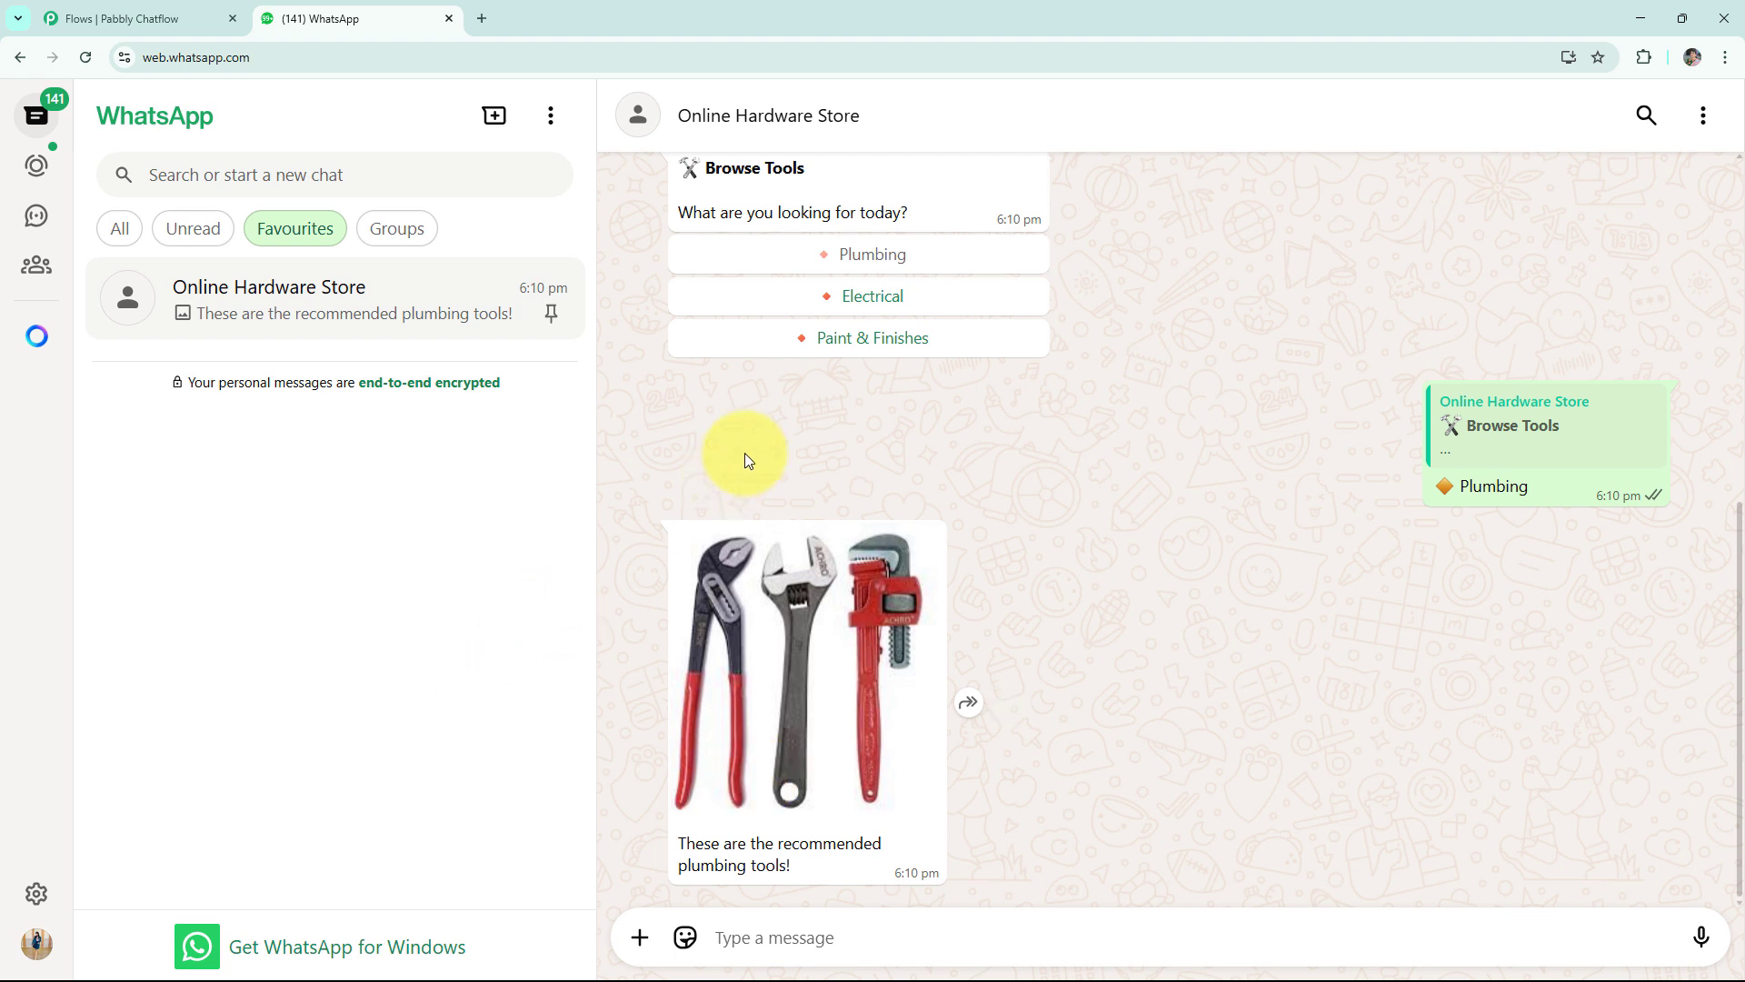
{"action": "left_click", "coordinate": [883, 312]}
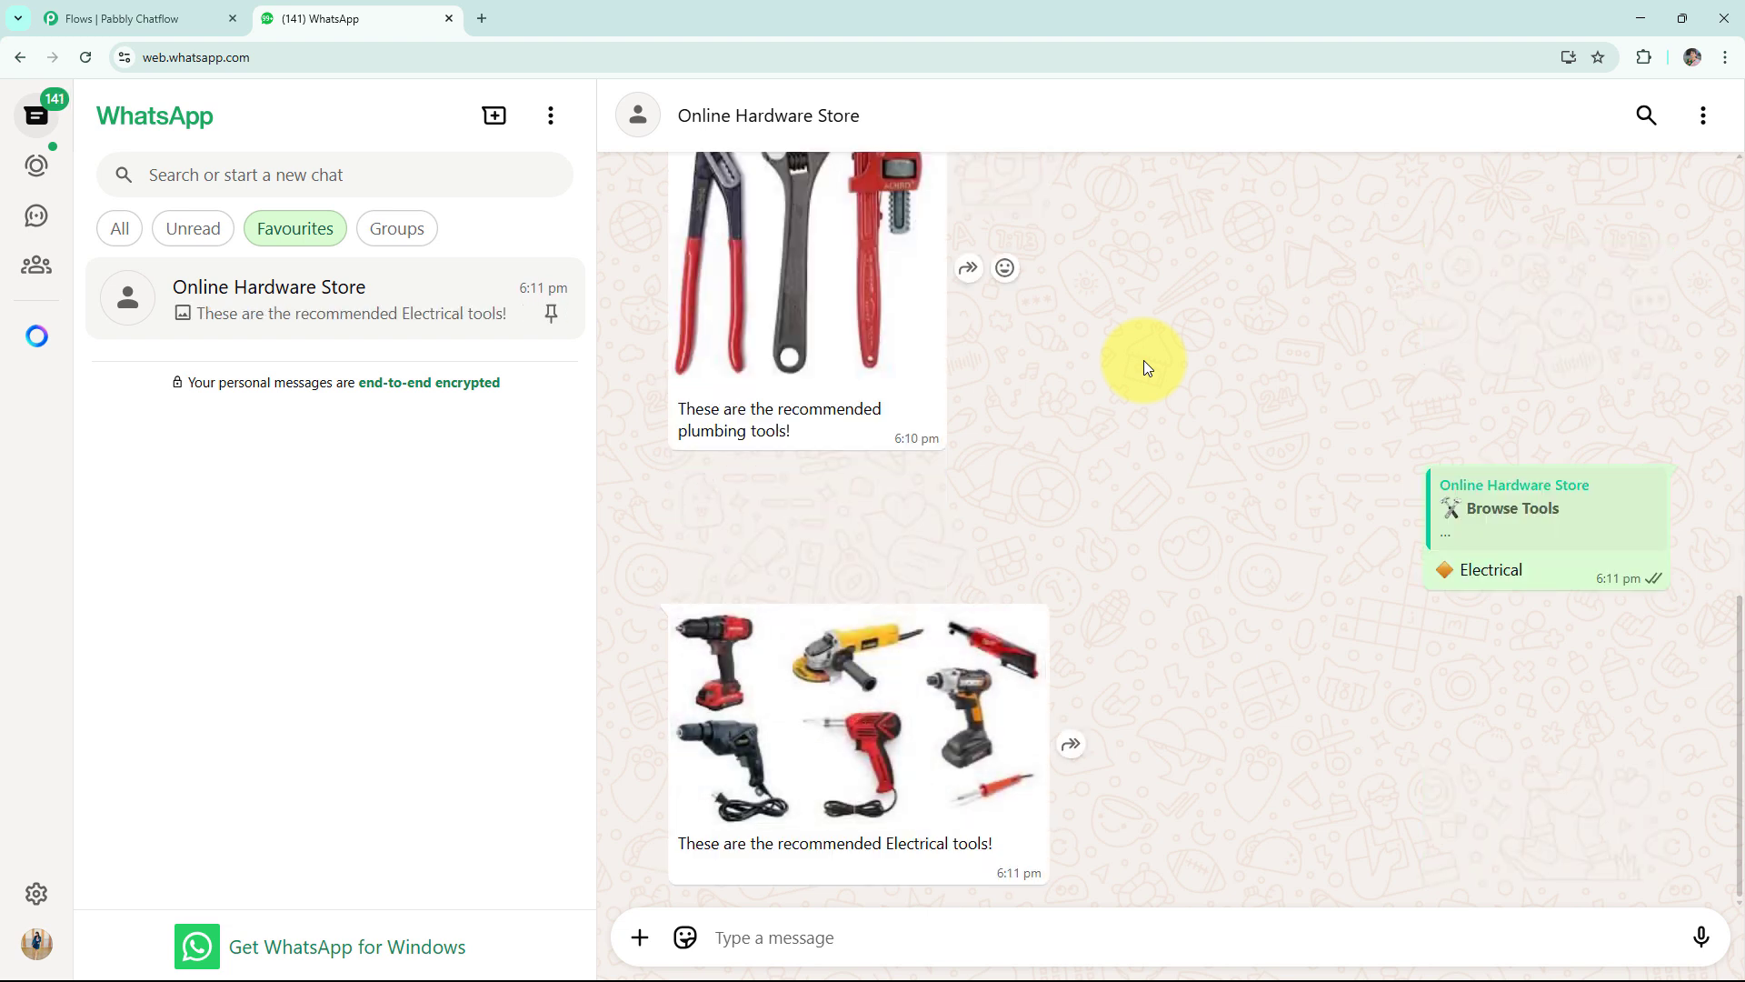
Try the chatbot's remaining reply options: Product Guides, Paint & Finishes and Track My Order.
{"action": "scroll", "coordinate": [1143, 363], "scroll_direction": "up", "scroll_amount": 10}
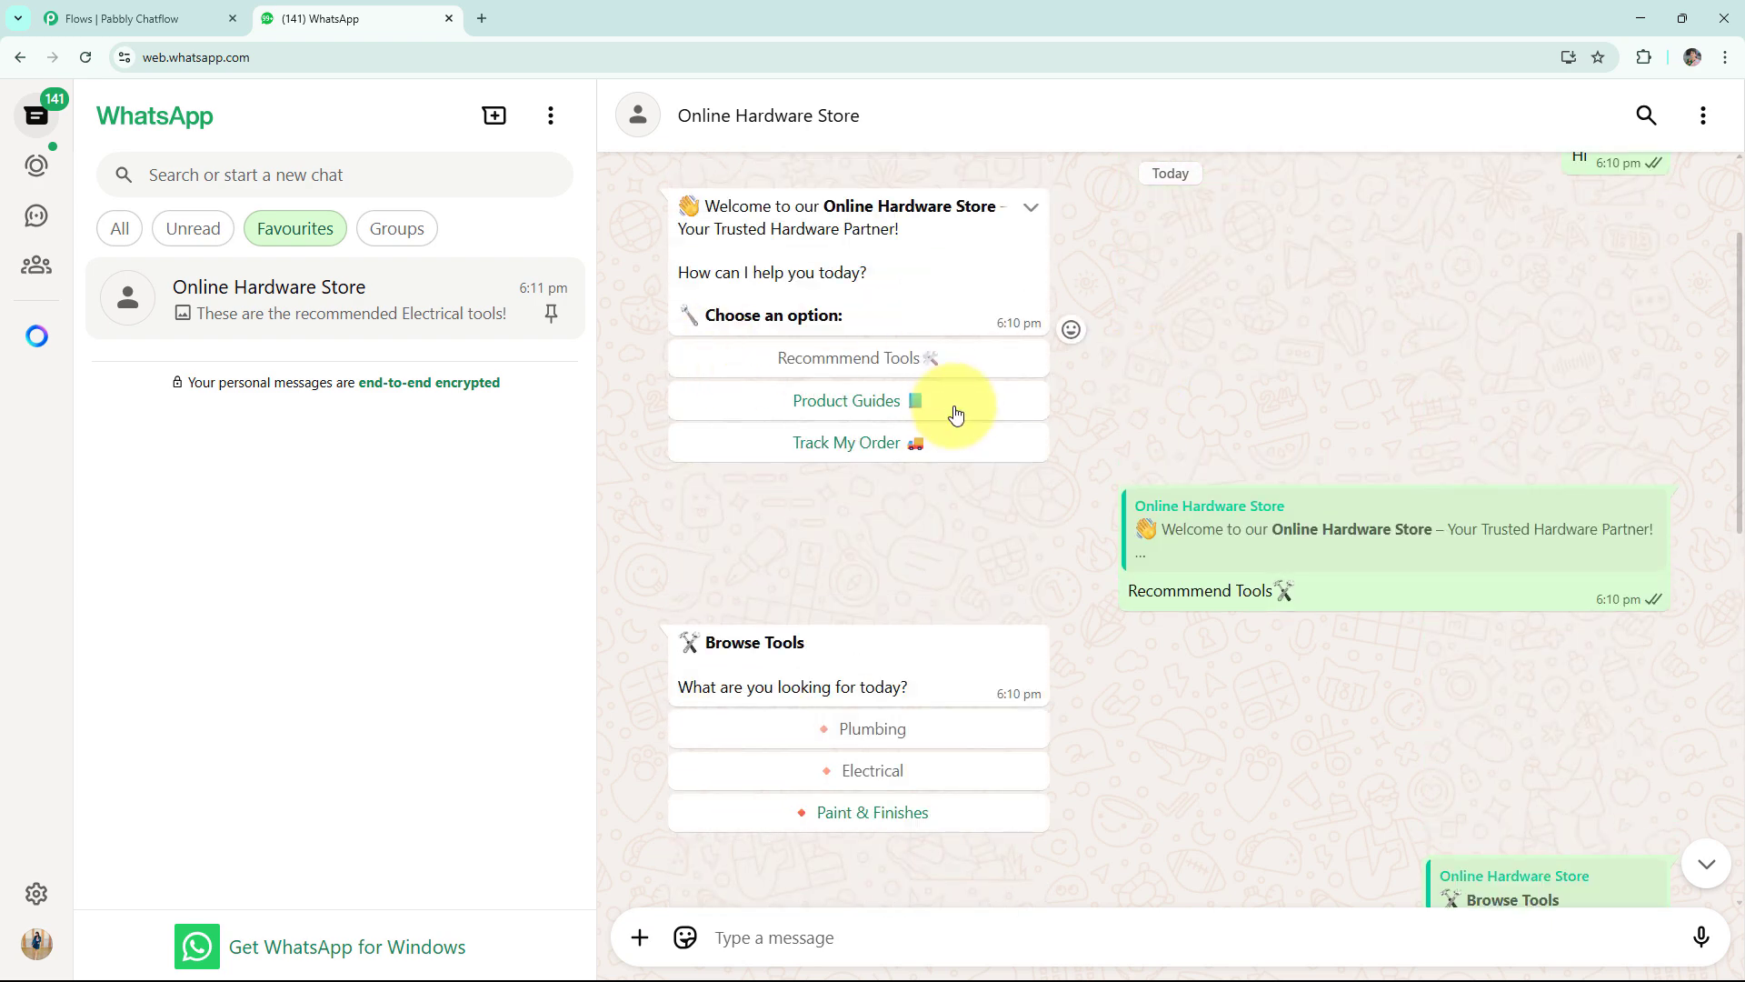
{"action": "left_click", "coordinate": [899, 400]}
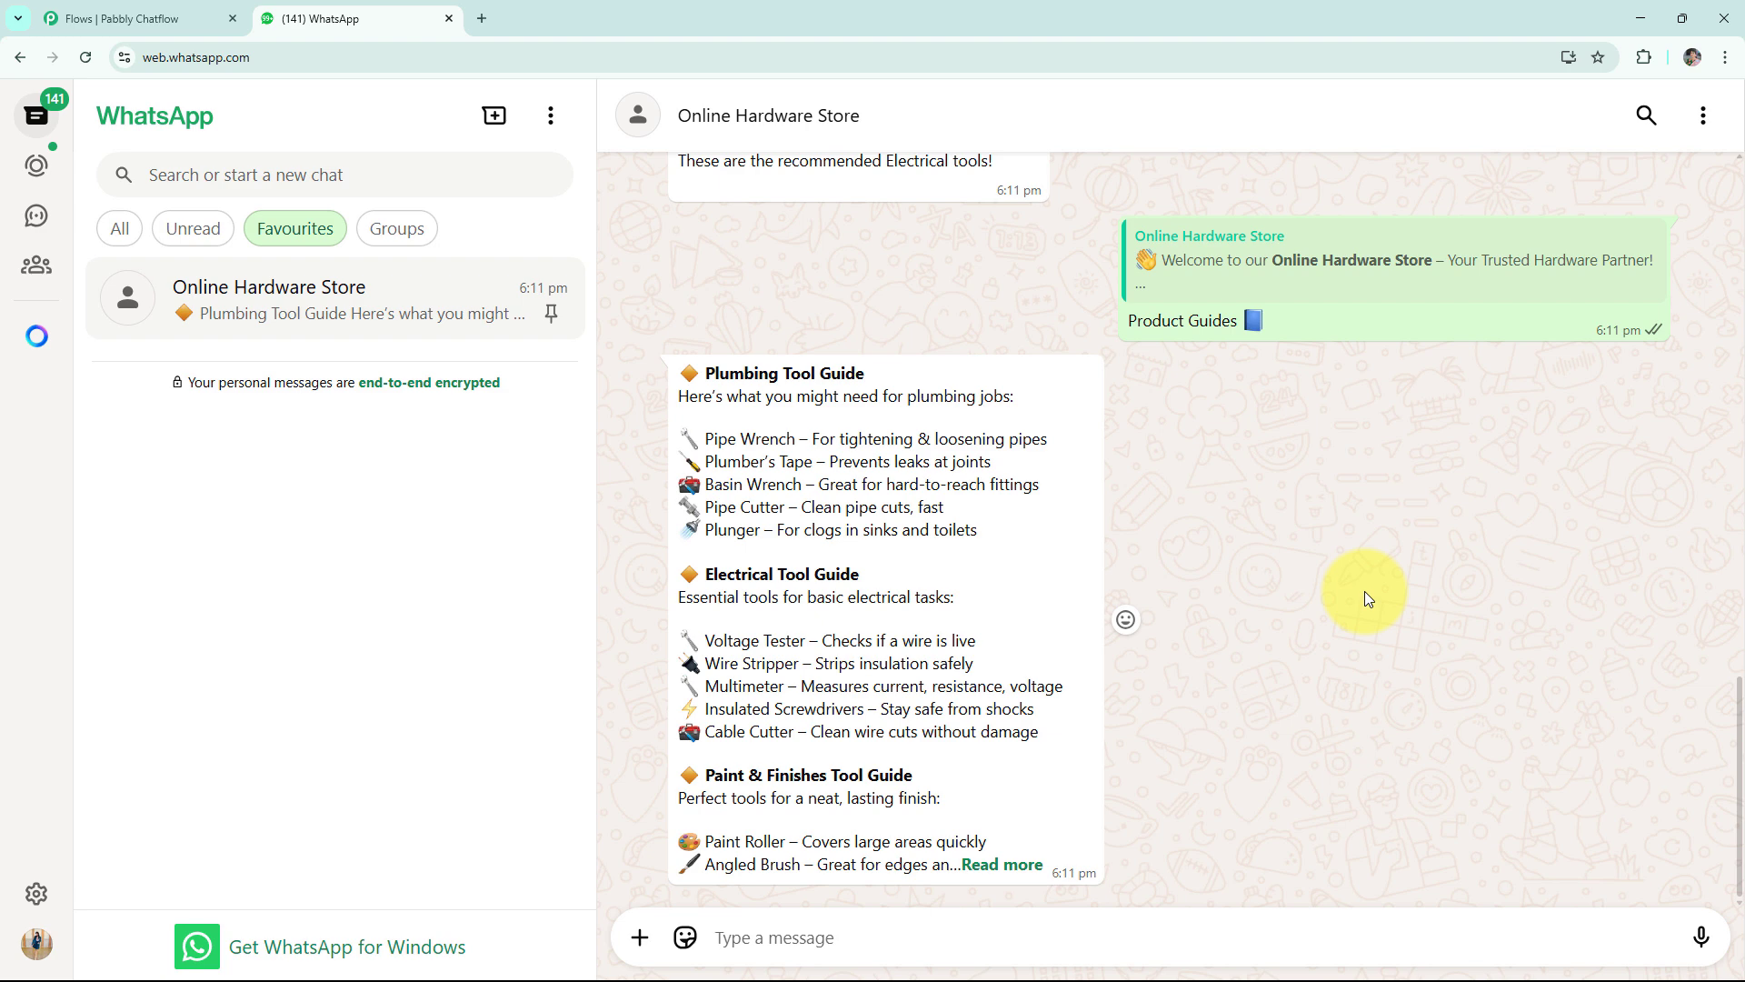
{"action": "scroll", "coordinate": [1124, 447], "scroll_direction": "up", "scroll_amount": 5}
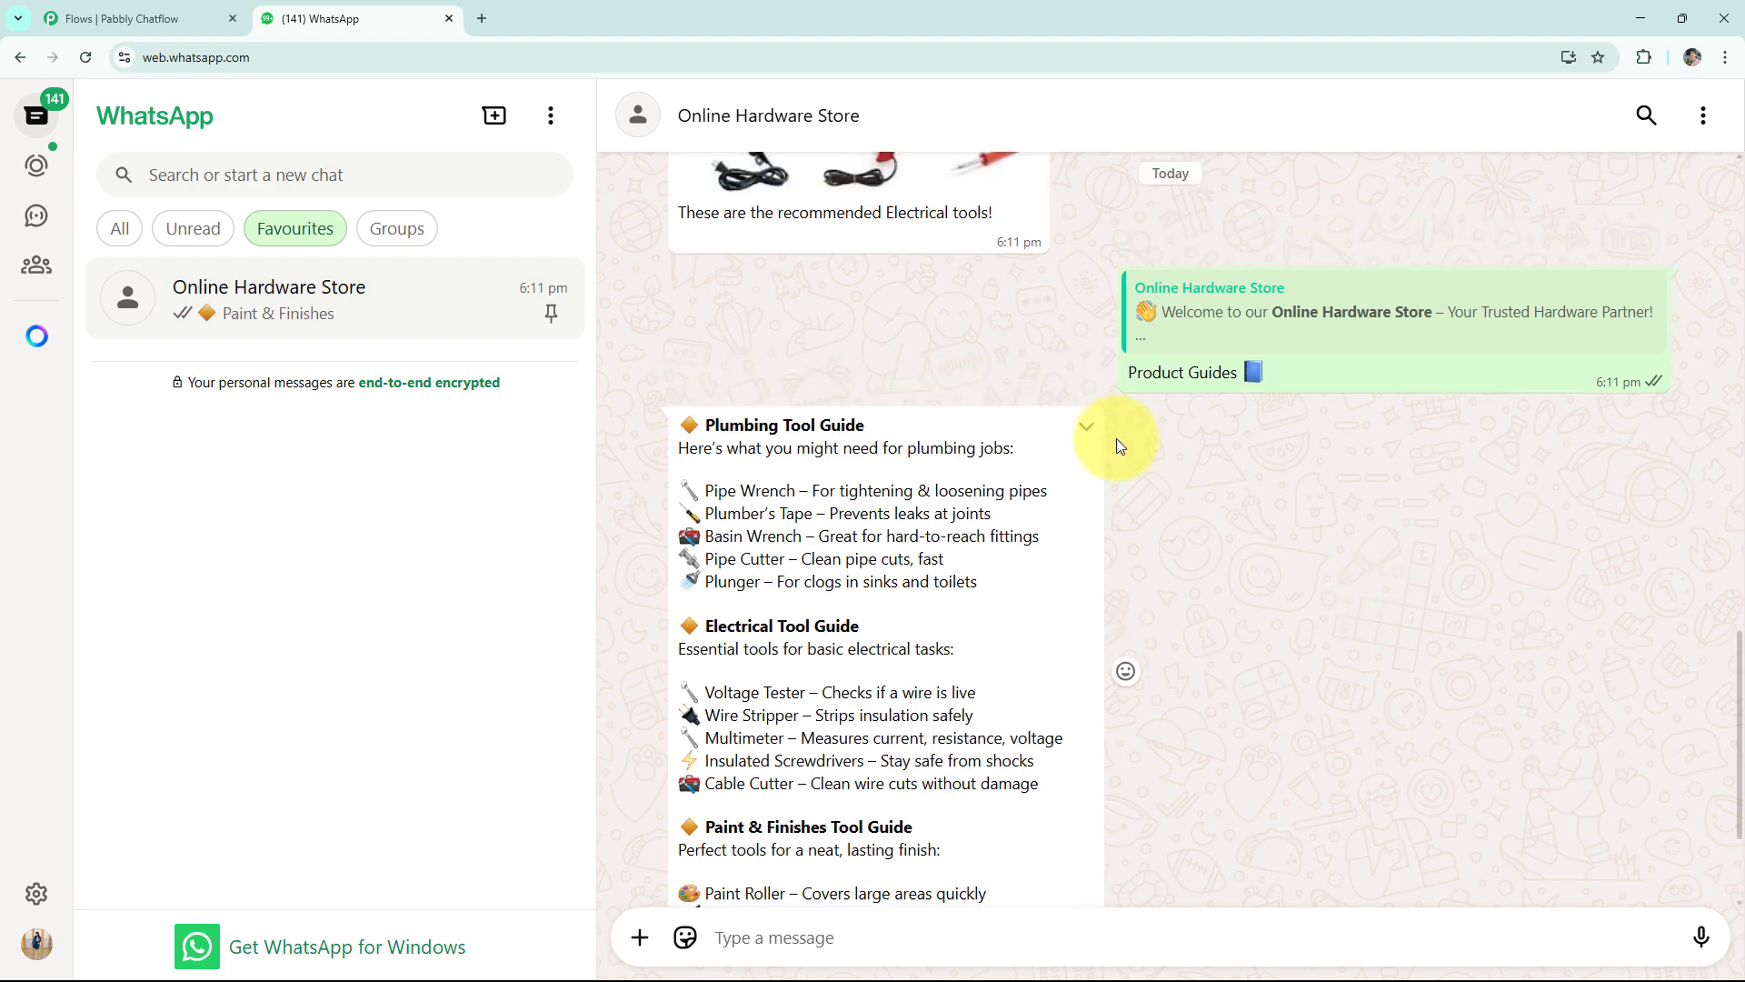
{"action": "scroll", "coordinate": [1124, 448], "scroll_direction": "up", "scroll_amount": 11}
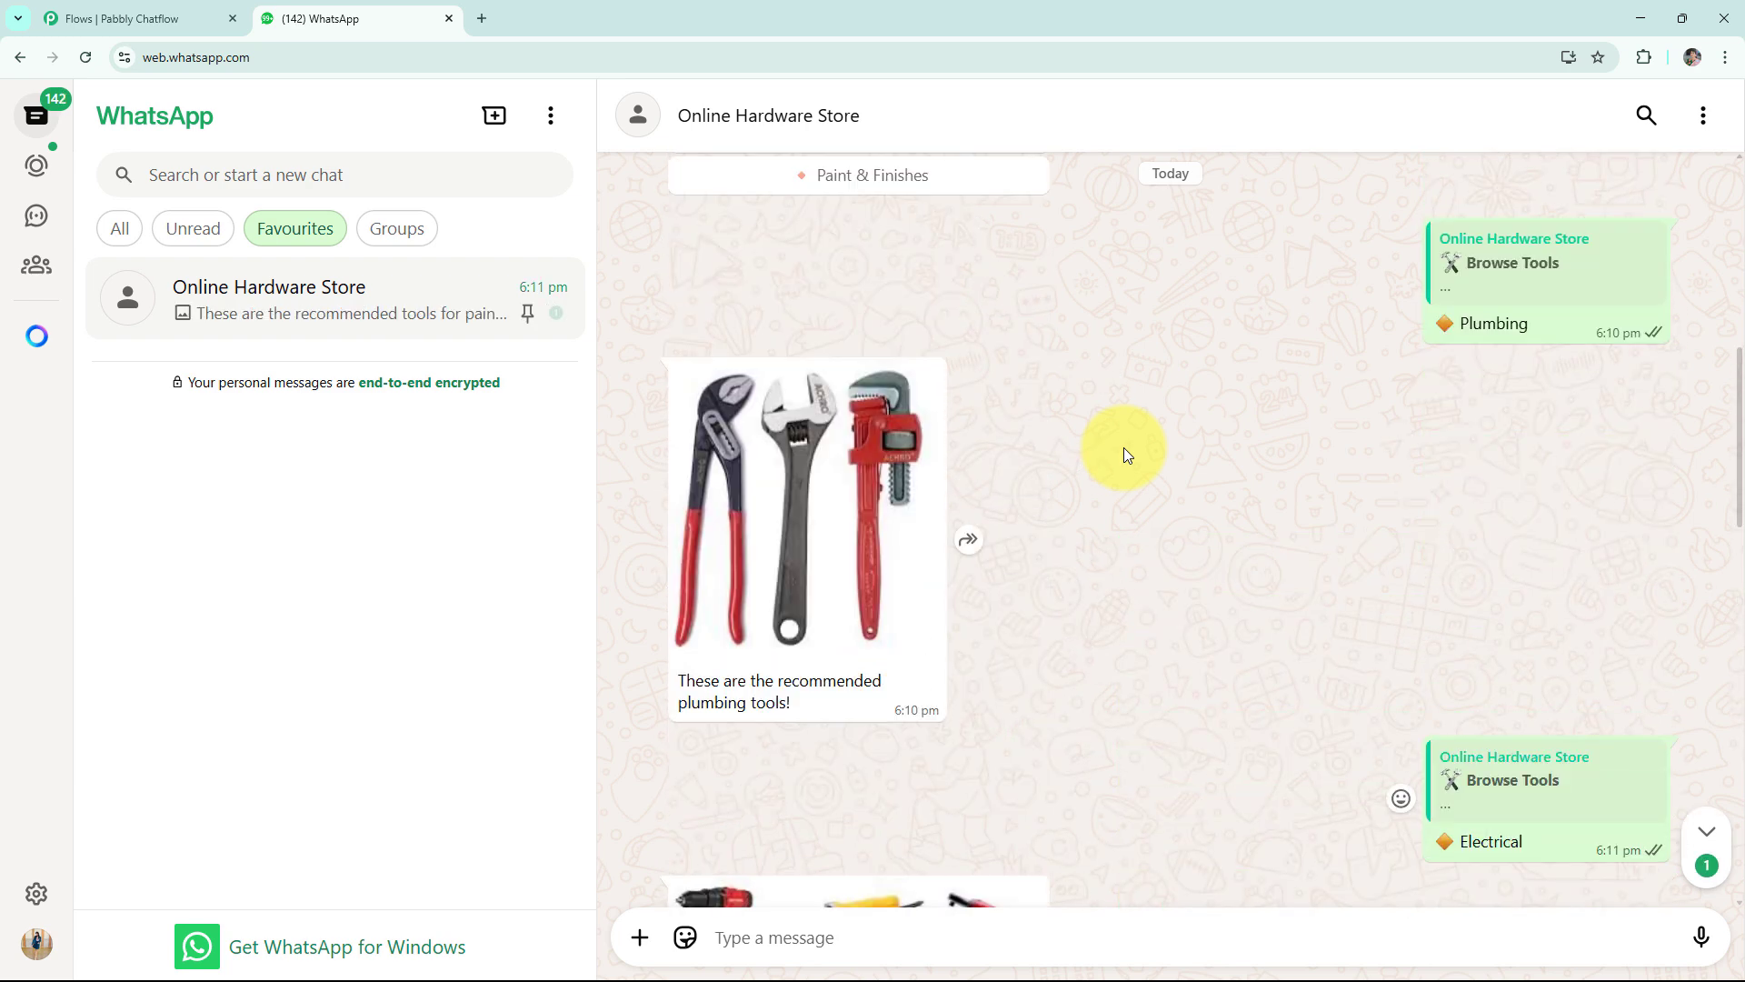
{"action": "left_click", "coordinate": [926, 435]}
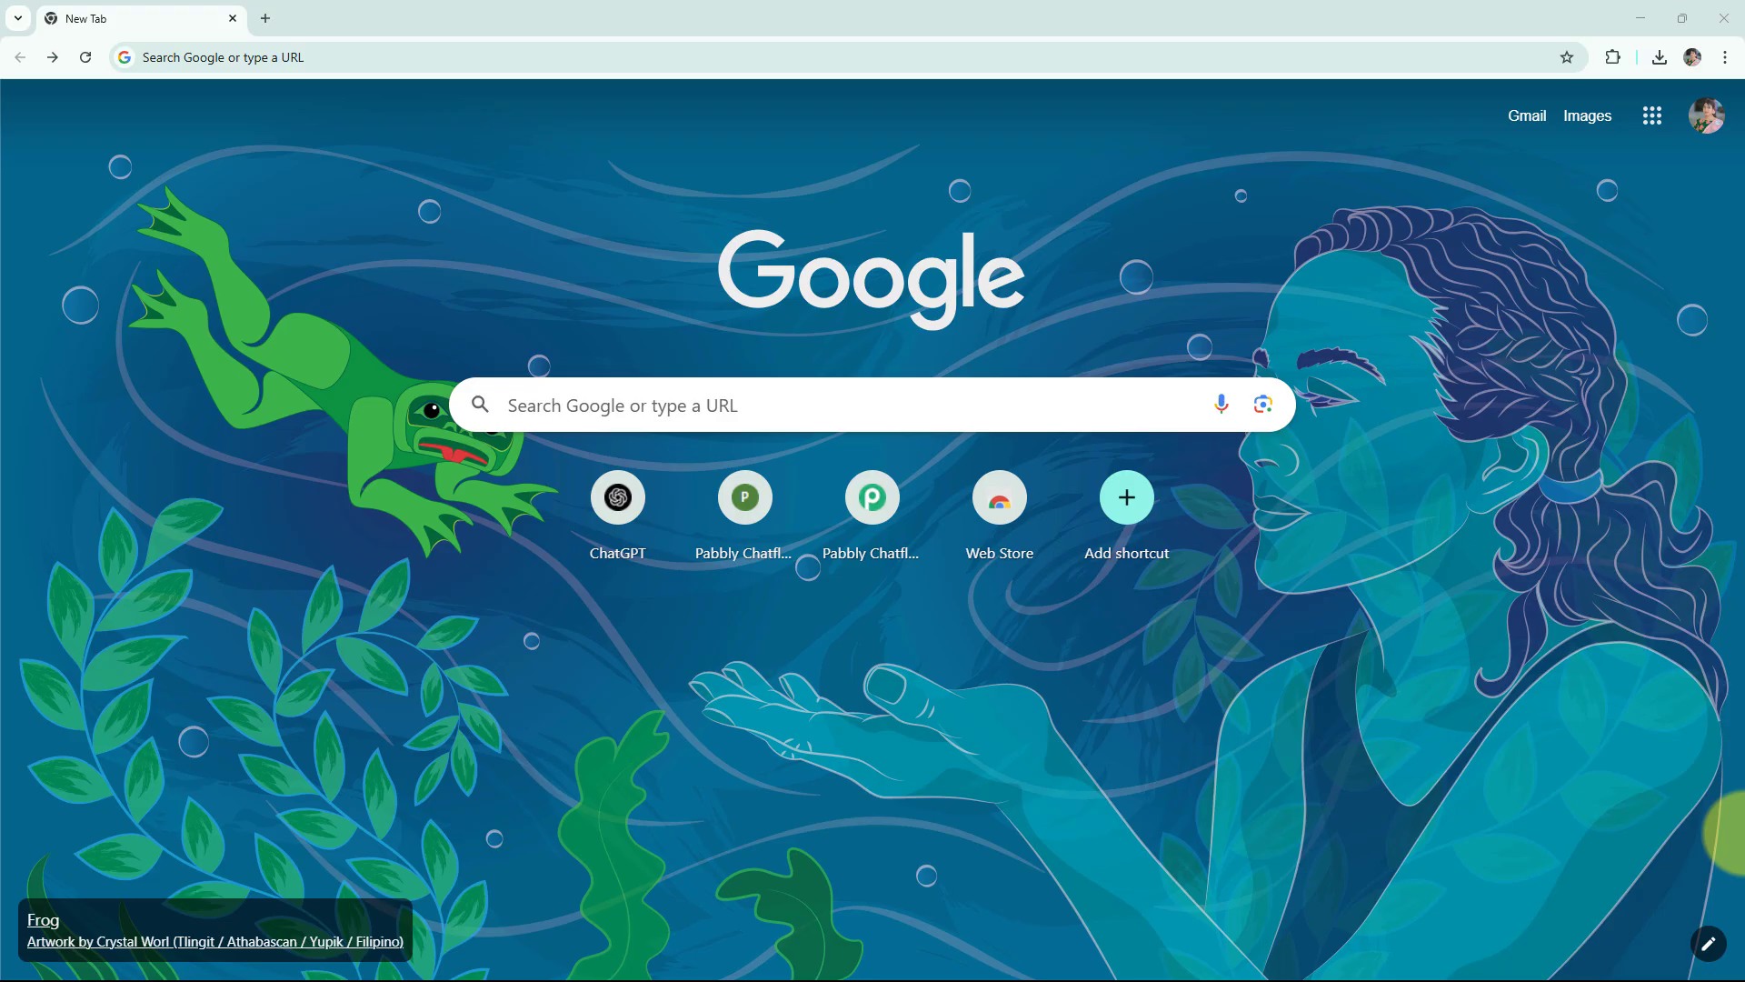
Go to pabbly.com/chatflow and access the Pabbly Chatflow app through the account sign-in.
{"action": "left_click", "coordinate": [291, 64]}
{"action": "type", "text": "pabbly.com/chatflow"}
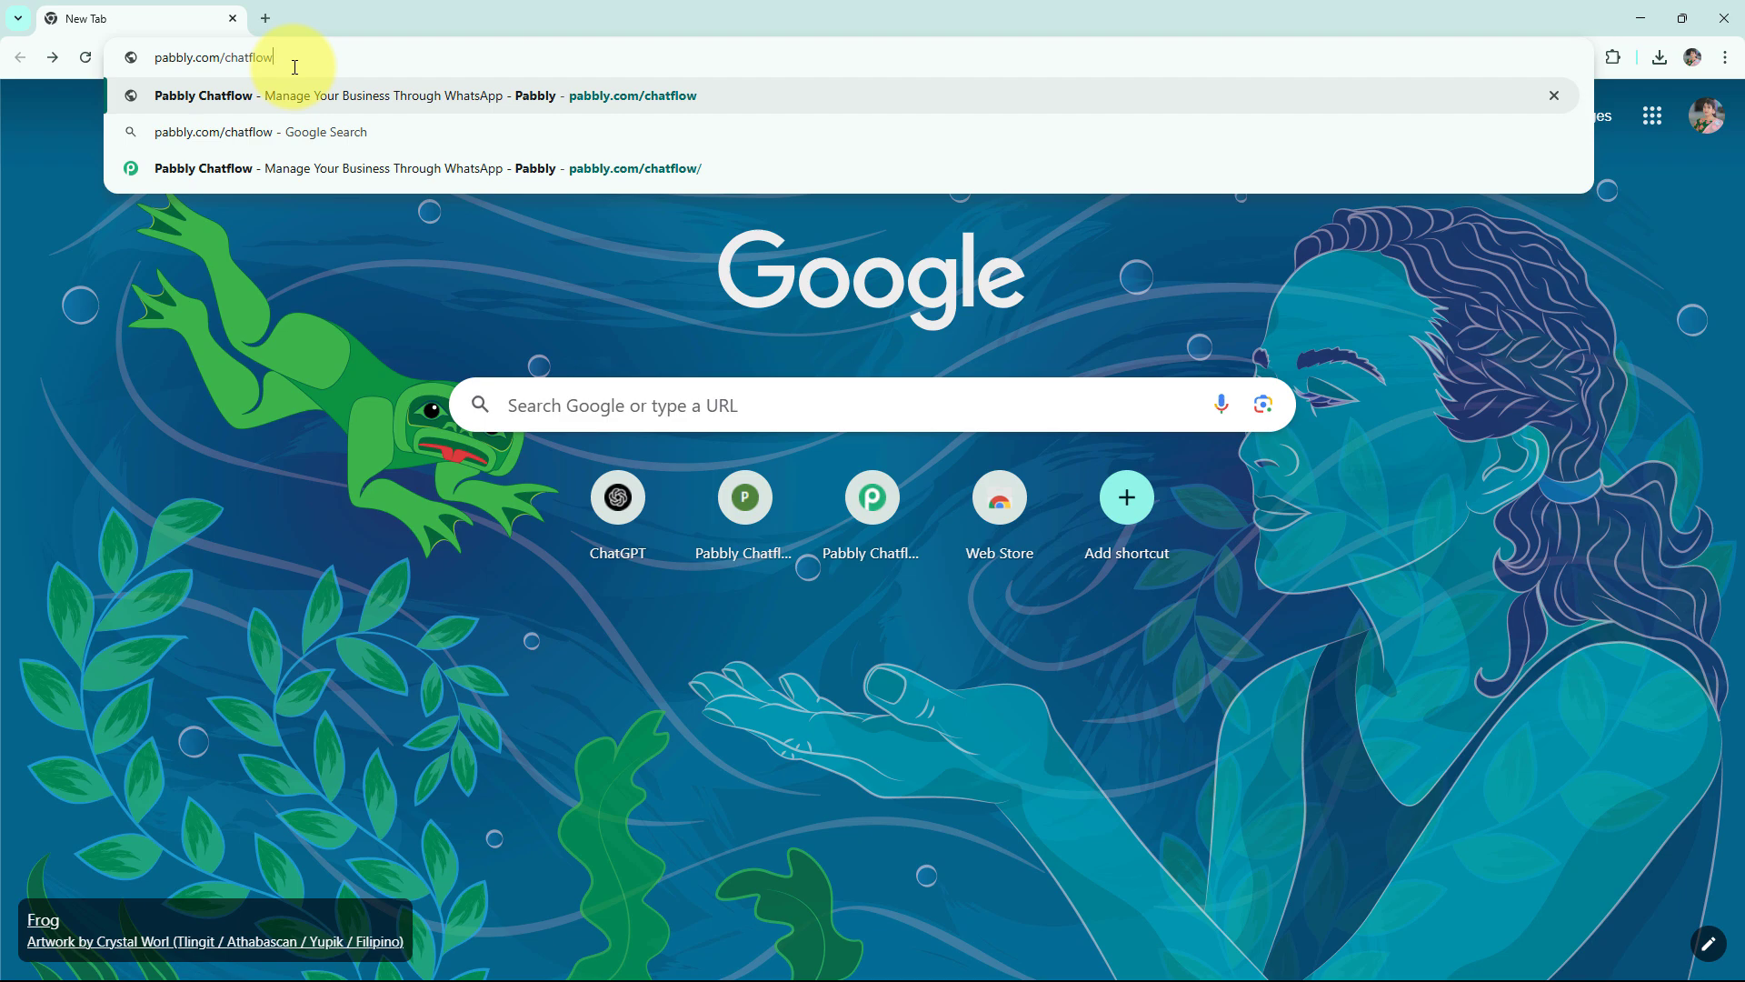
{"action": "key", "text": "Return"}
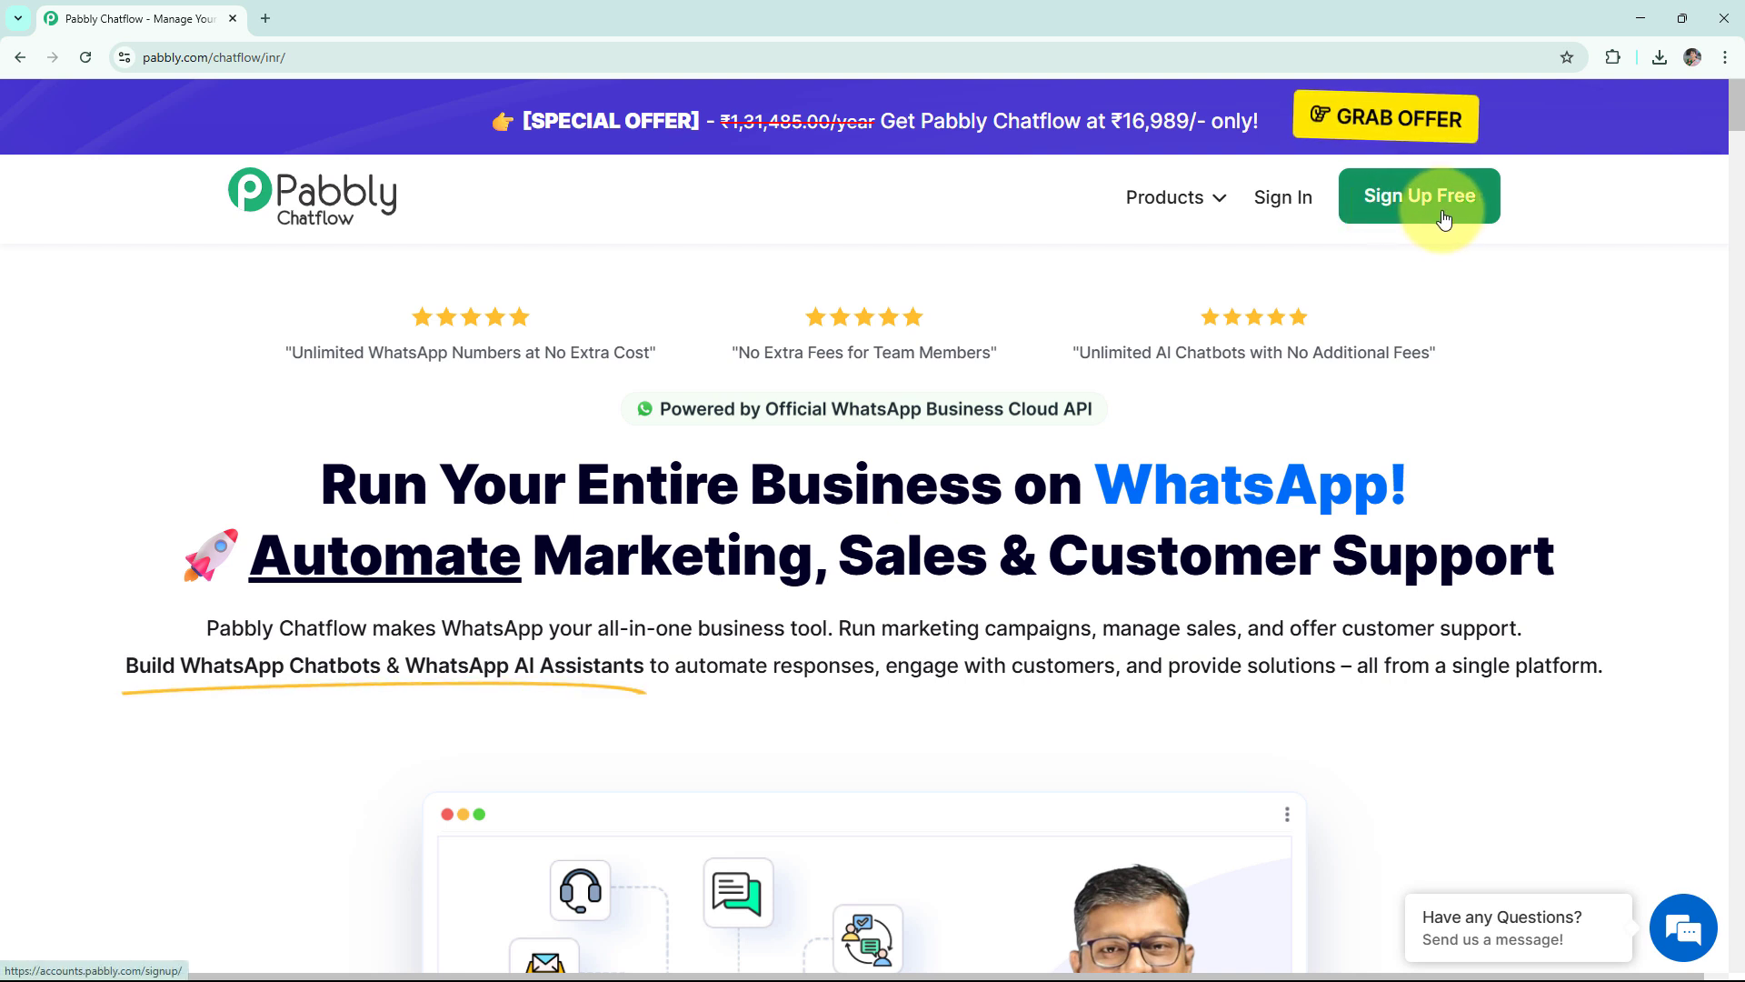
{"action": "left_click", "coordinate": [1285, 212]}
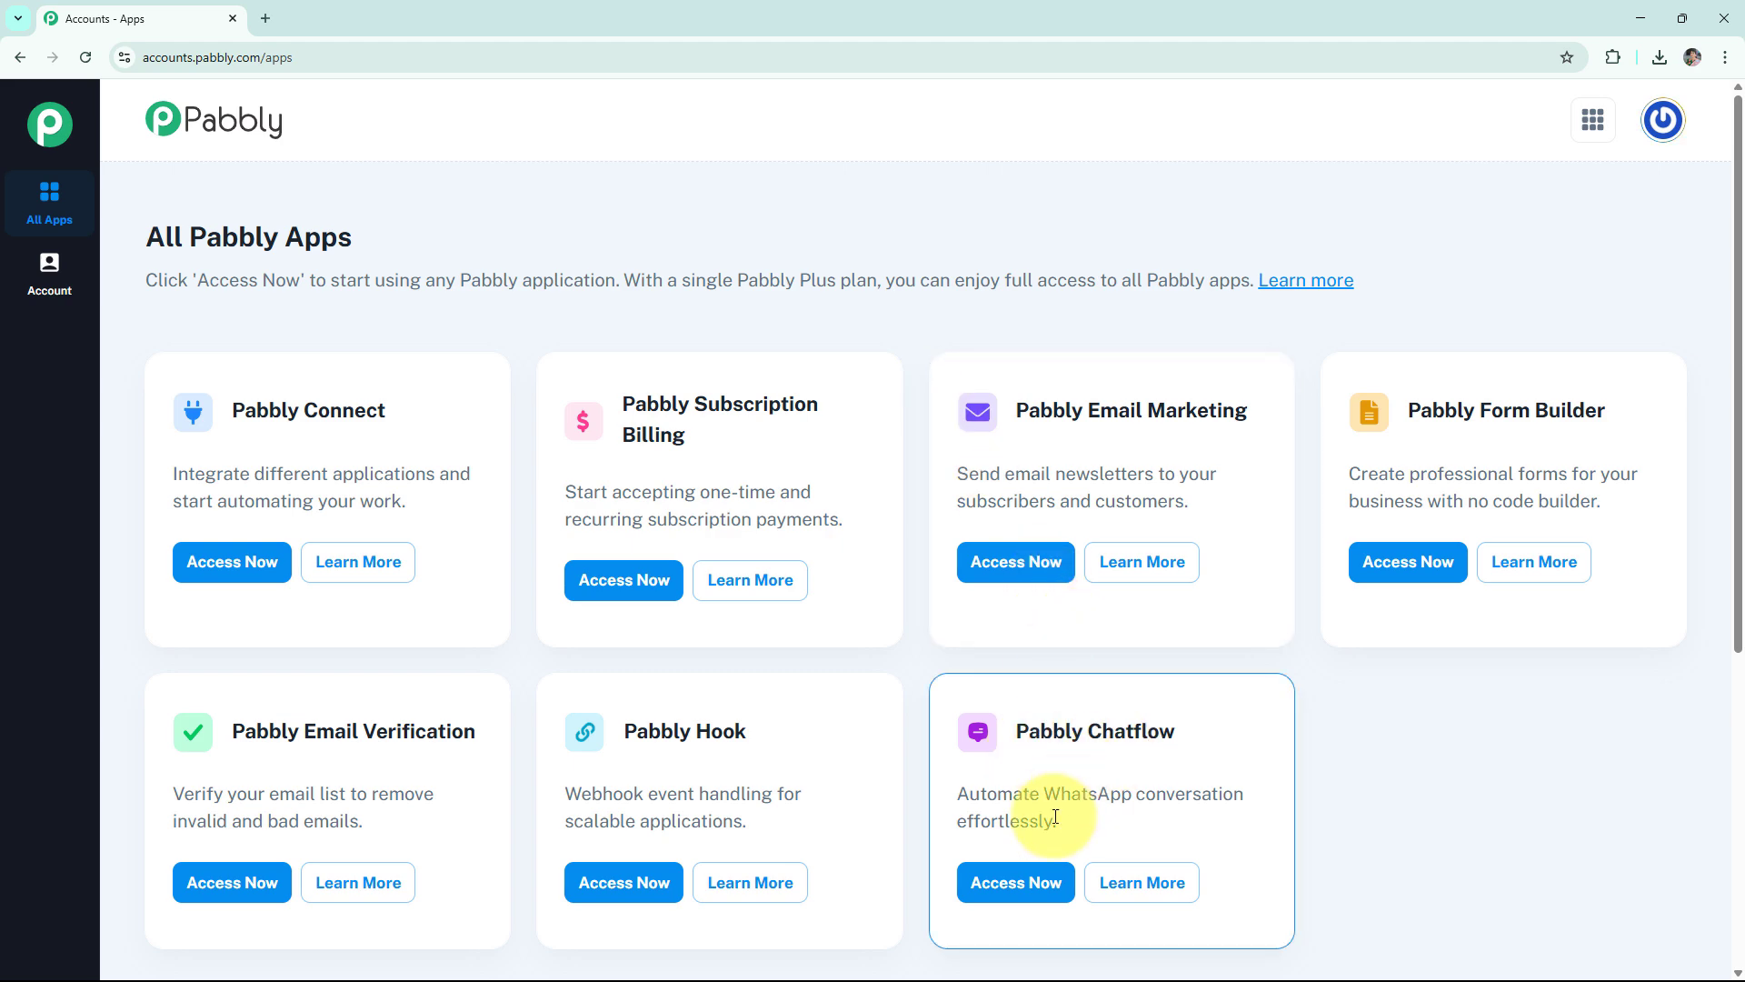
{"action": "left_click", "coordinate": [1014, 888]}
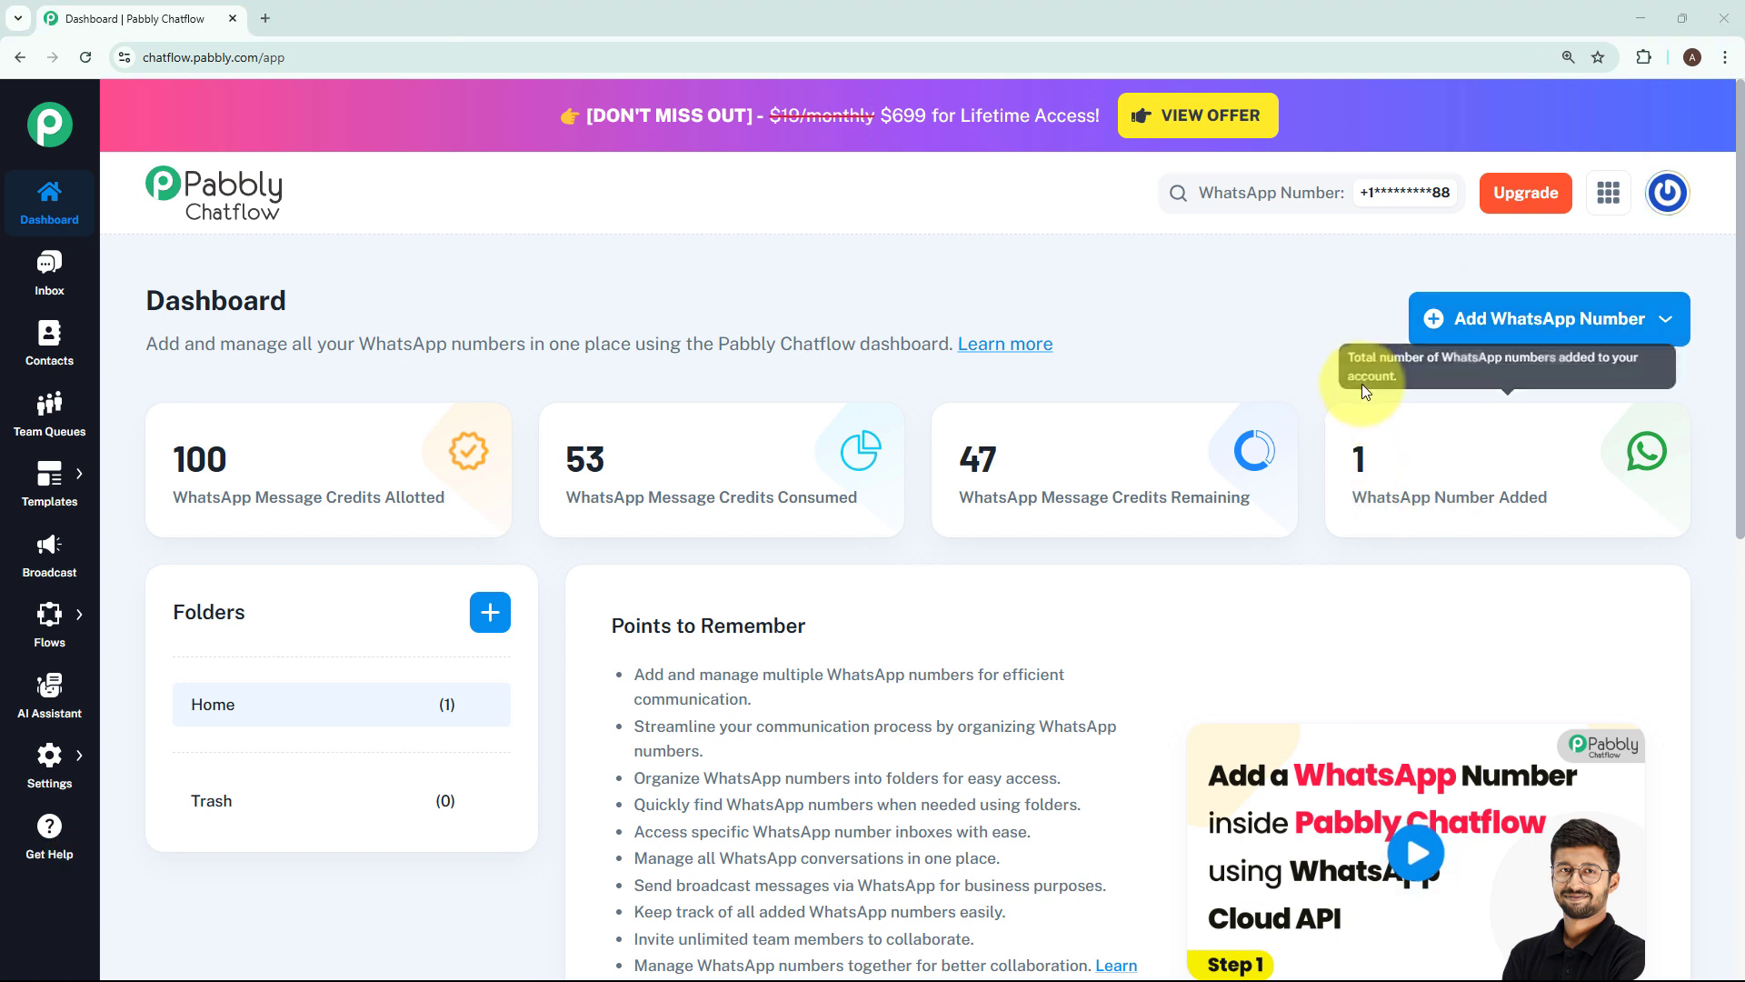
Review the fields required to add a WhatsApp number with Manual Token Connect, and dismiss the form without entering anything.
{"action": "left_click", "coordinate": [1479, 337]}
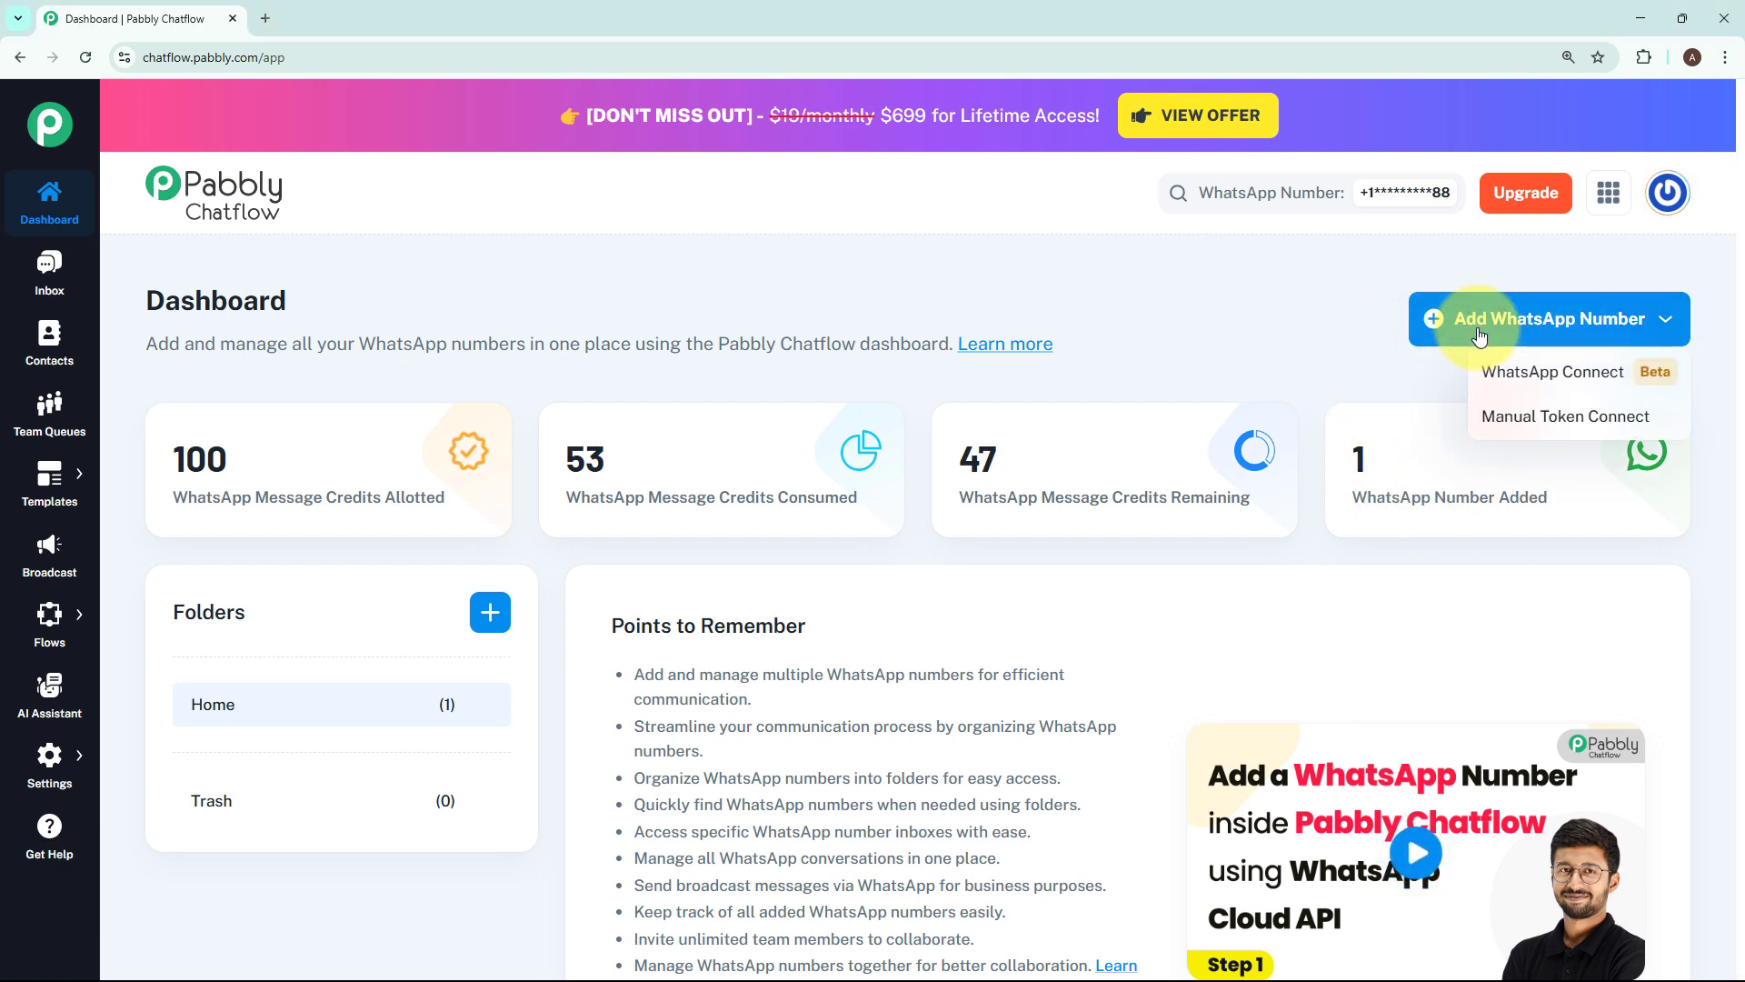
{"action": "left_click", "coordinate": [1522, 417]}
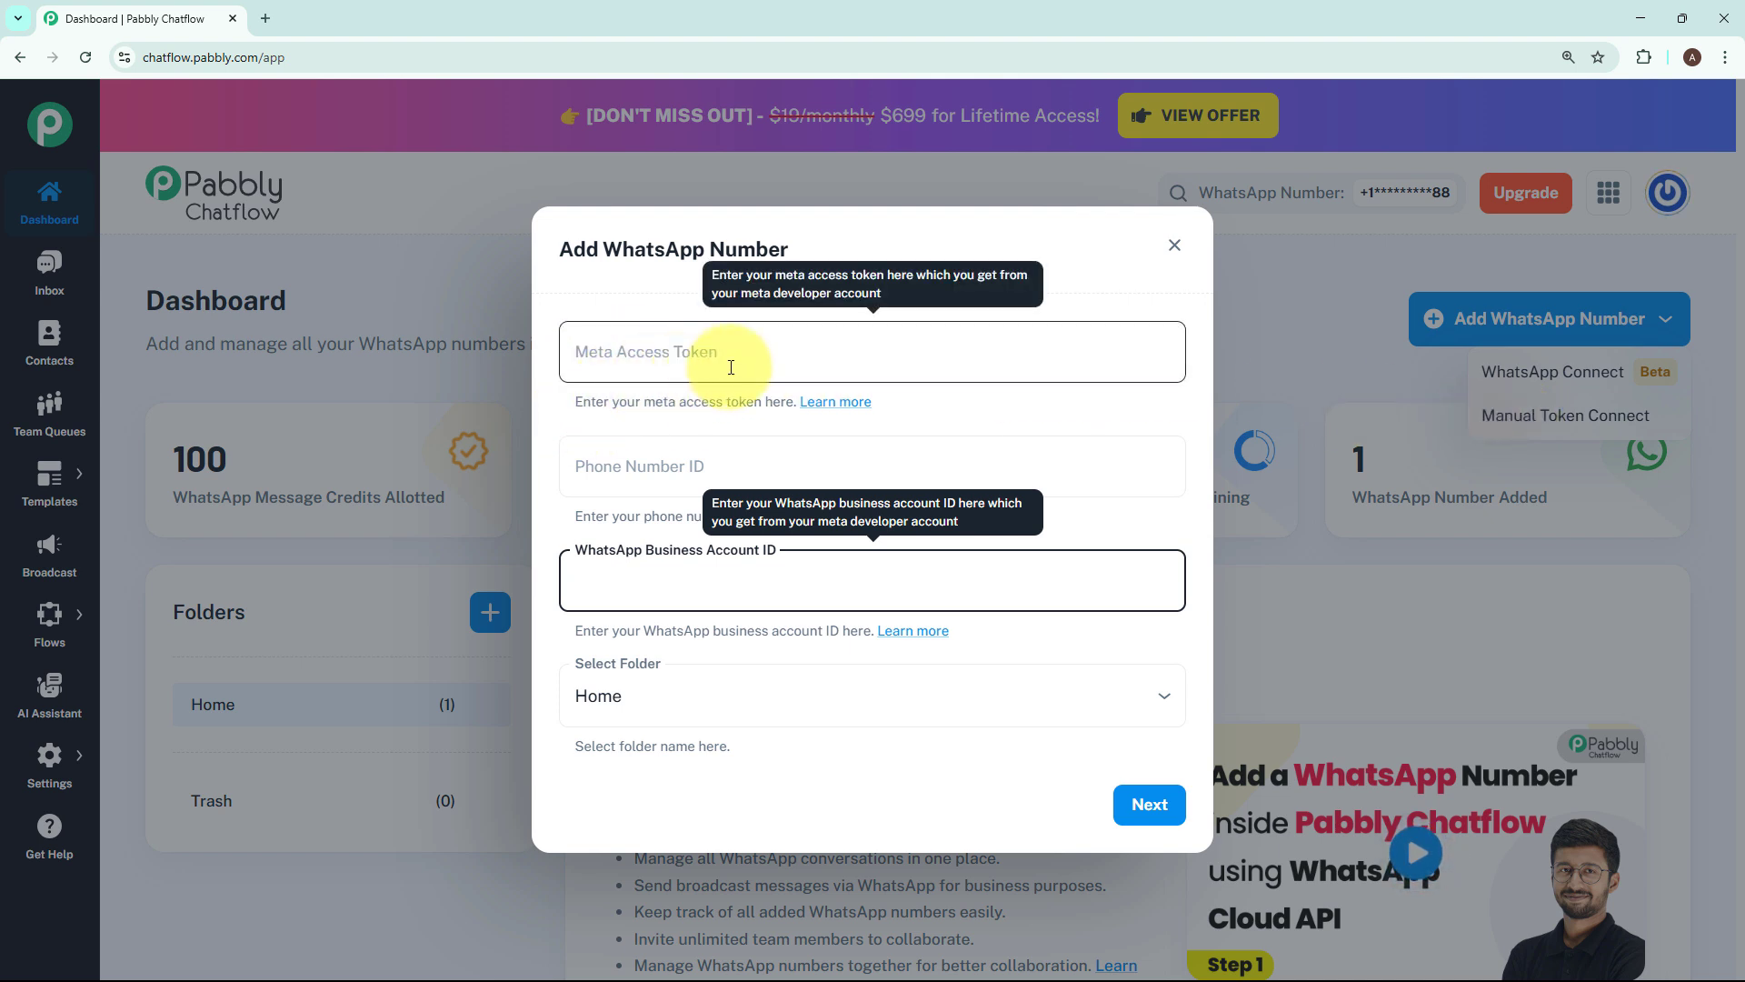
{"action": "left_click", "coordinate": [1039, 404]}
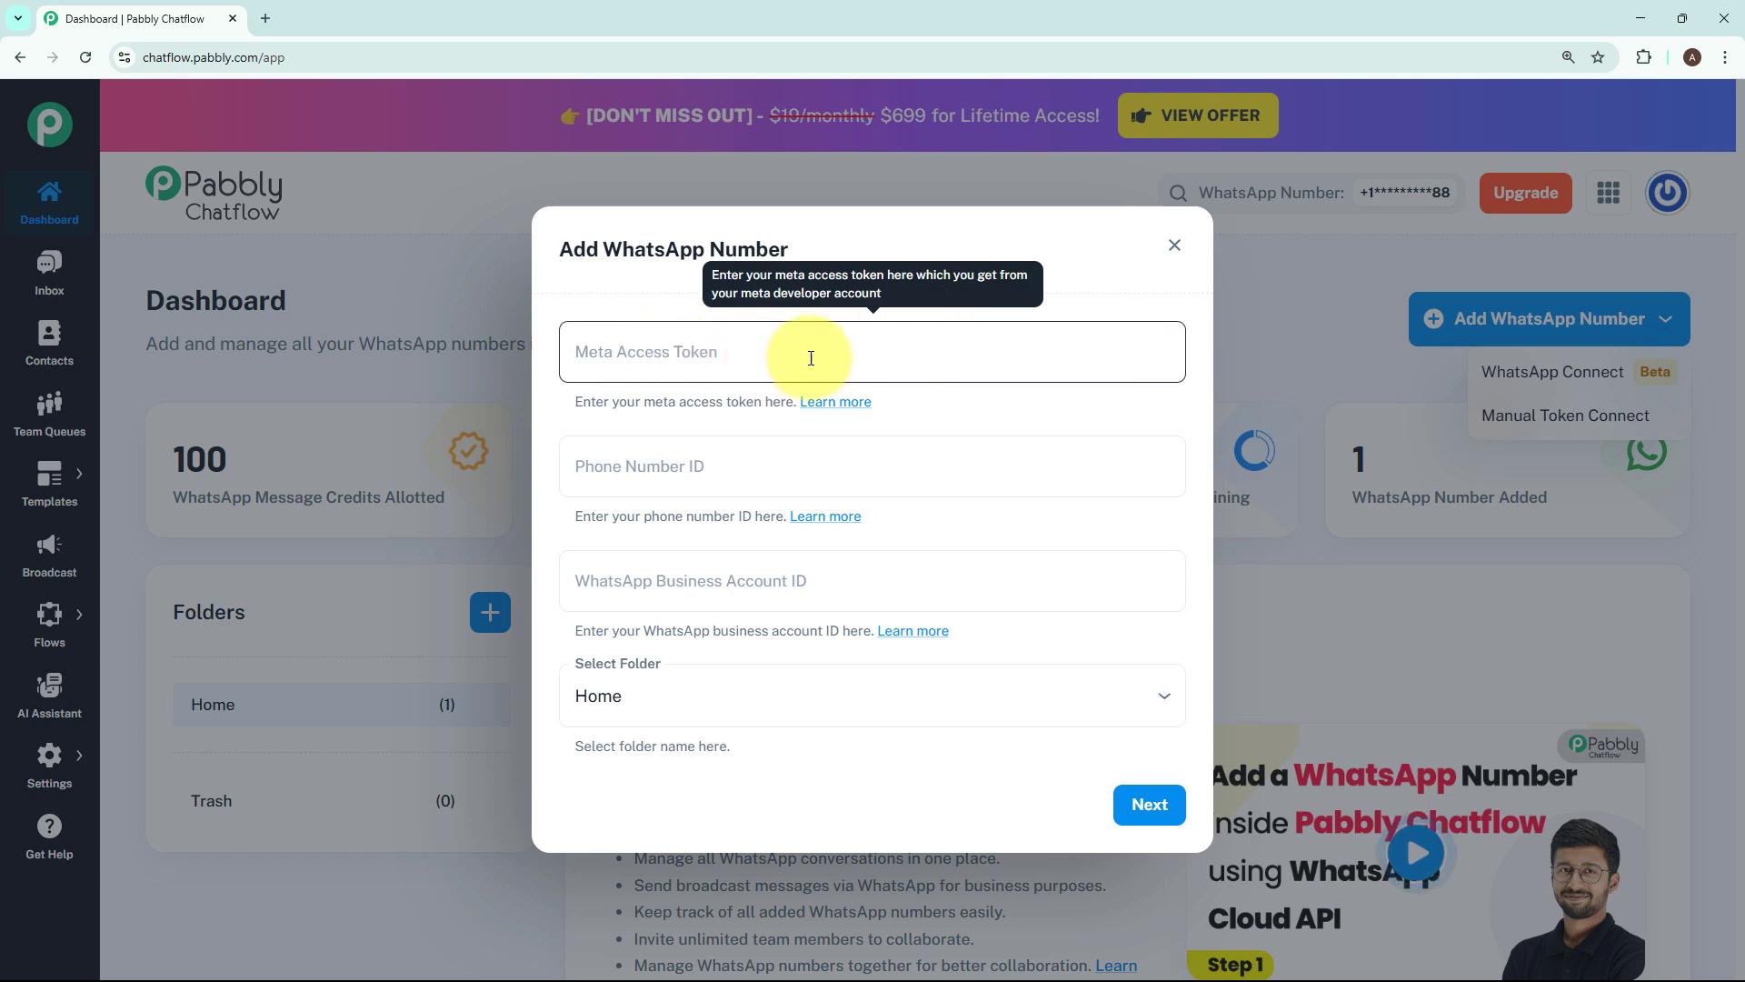
{"action": "left_click", "coordinate": [302, 489]}
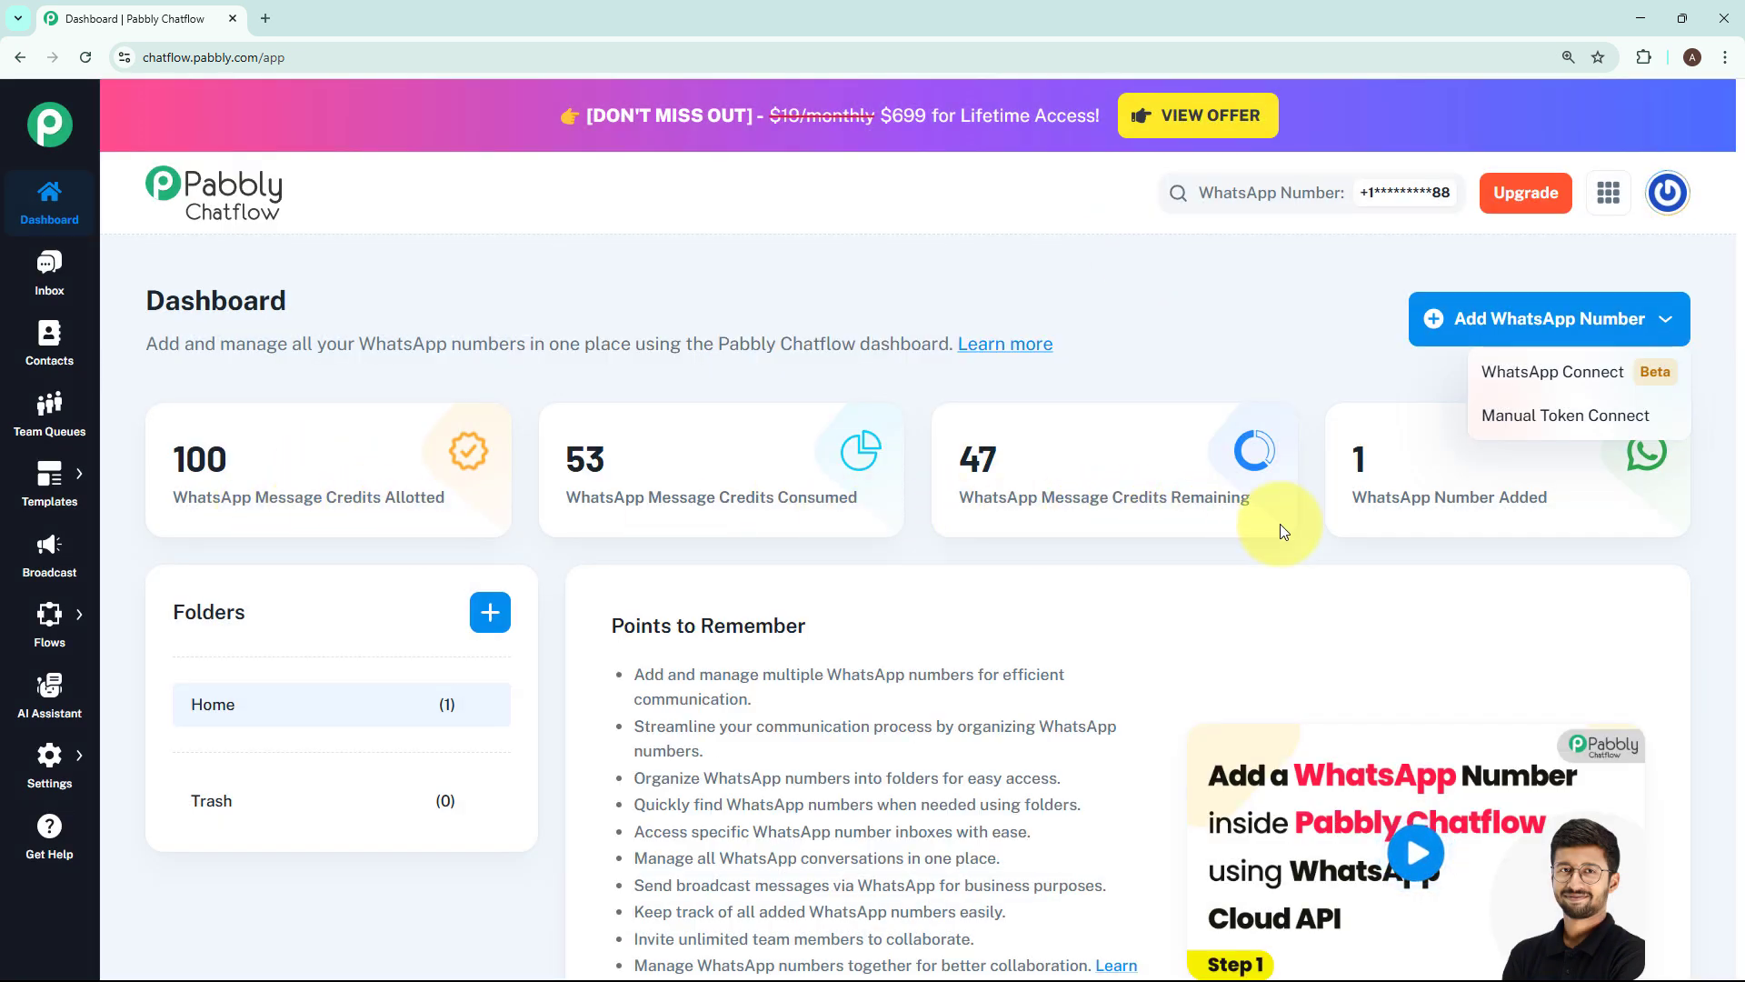
{"action": "left_click", "coordinate": [1367, 525]}
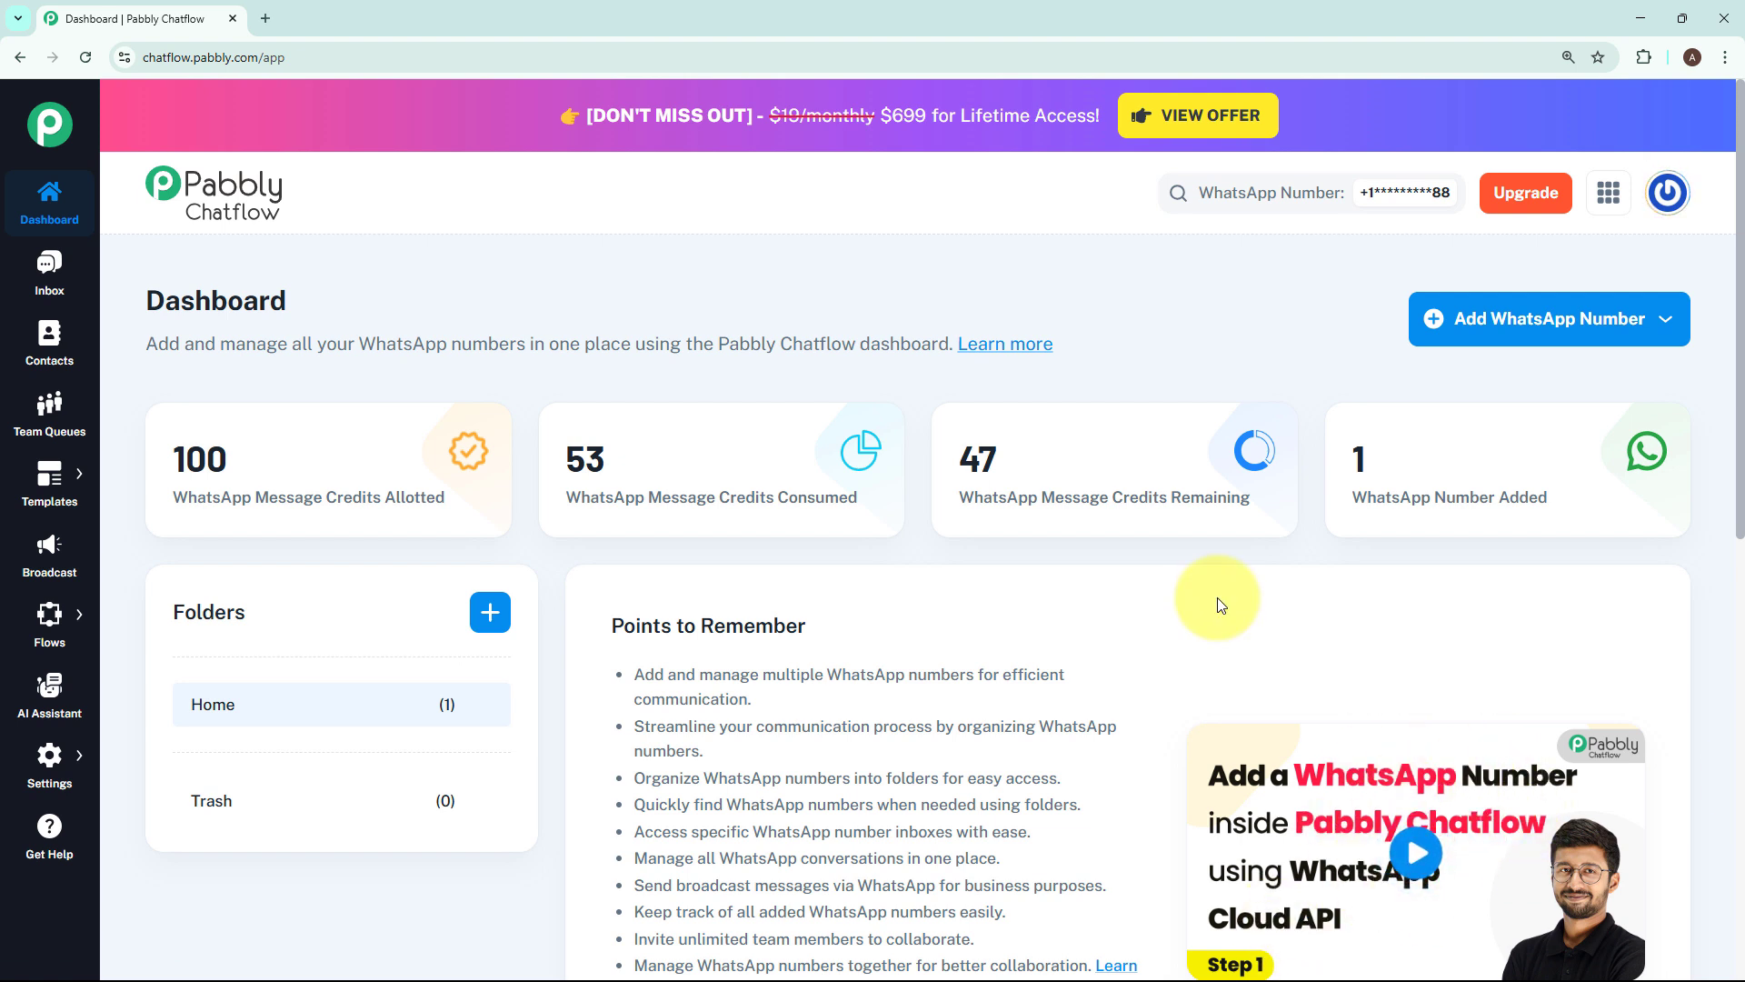
Go to the Flow Builder and add a new flow.
{"action": "mouse_move", "coordinate": [49, 614]}
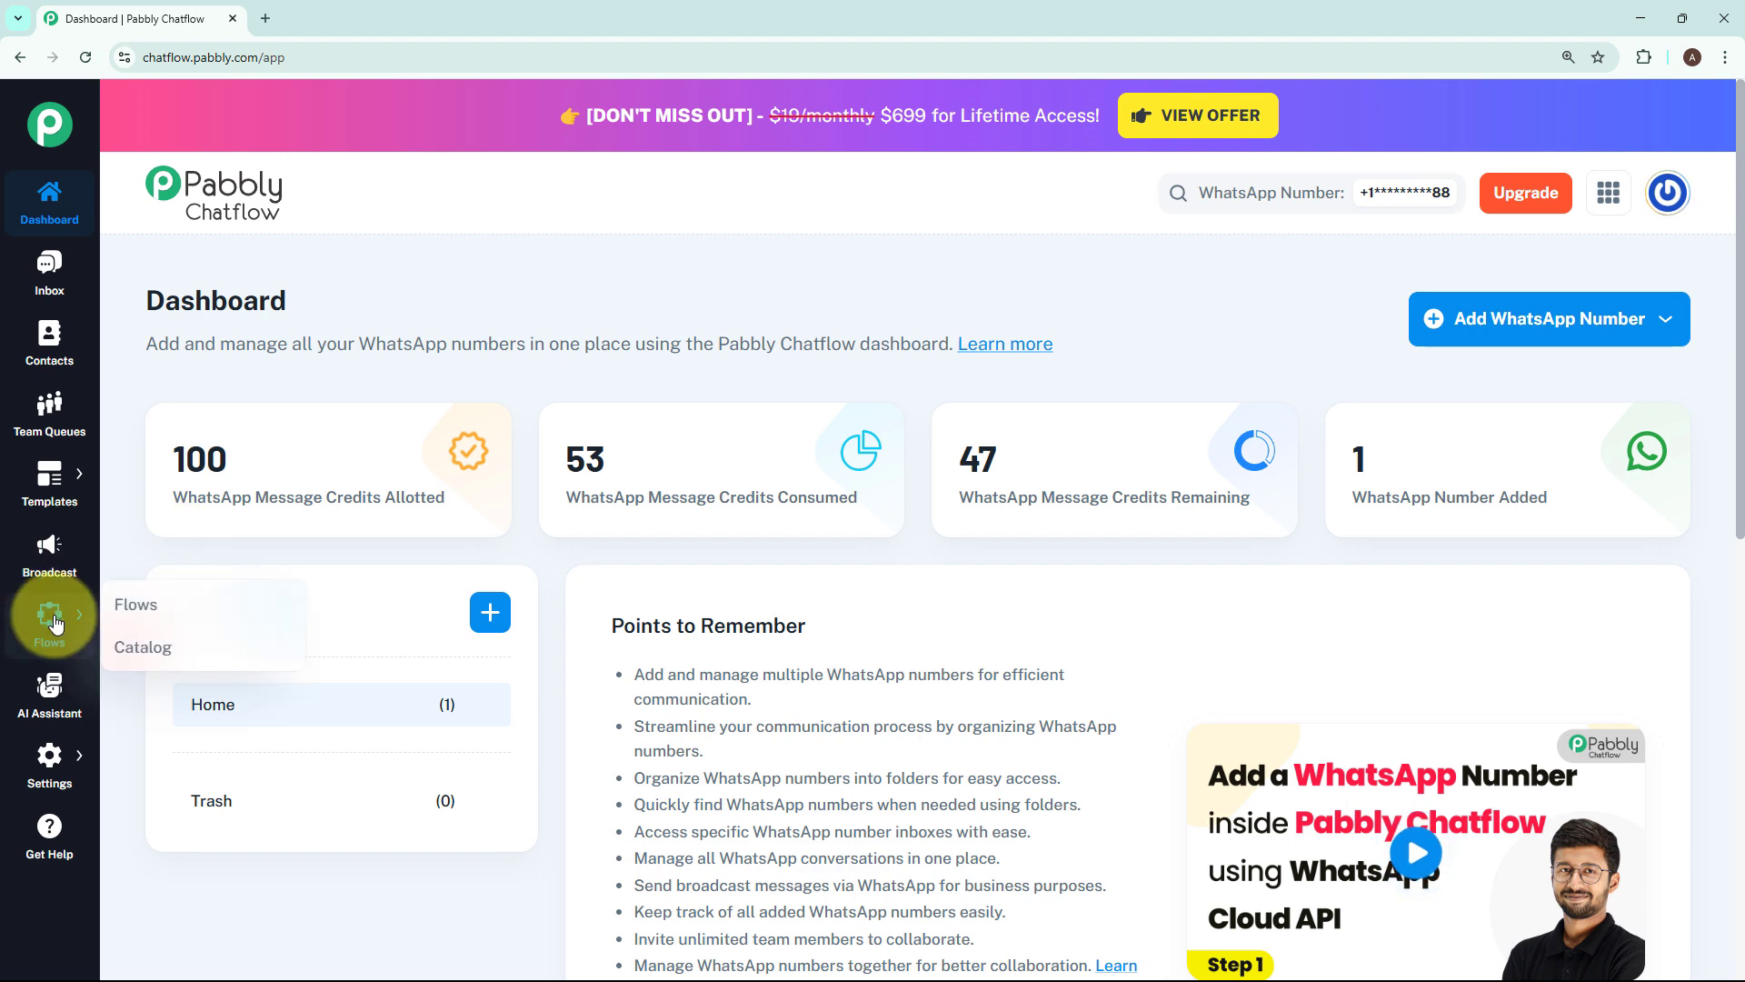
{"action": "left_click", "coordinate": [108, 609]}
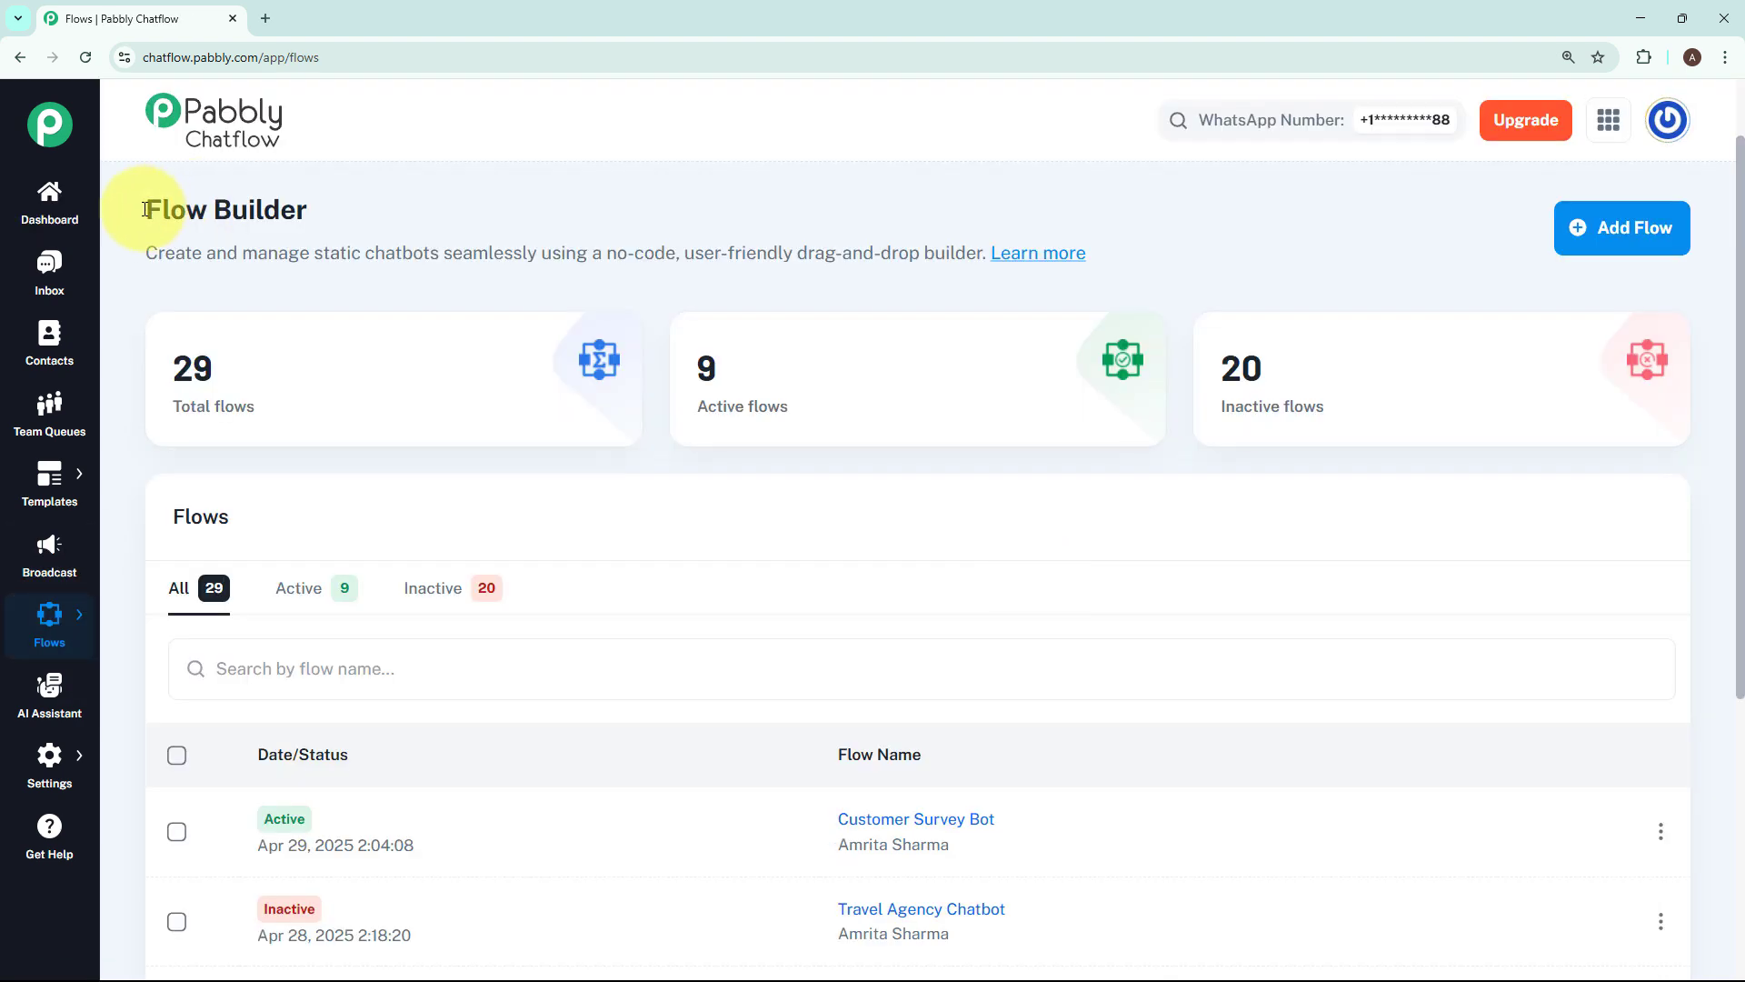
{"action": "left_click_drag", "start_coordinate": [145, 210], "coordinate": [350, 202]}
{"action": "left_click", "coordinate": [1045, 500]}
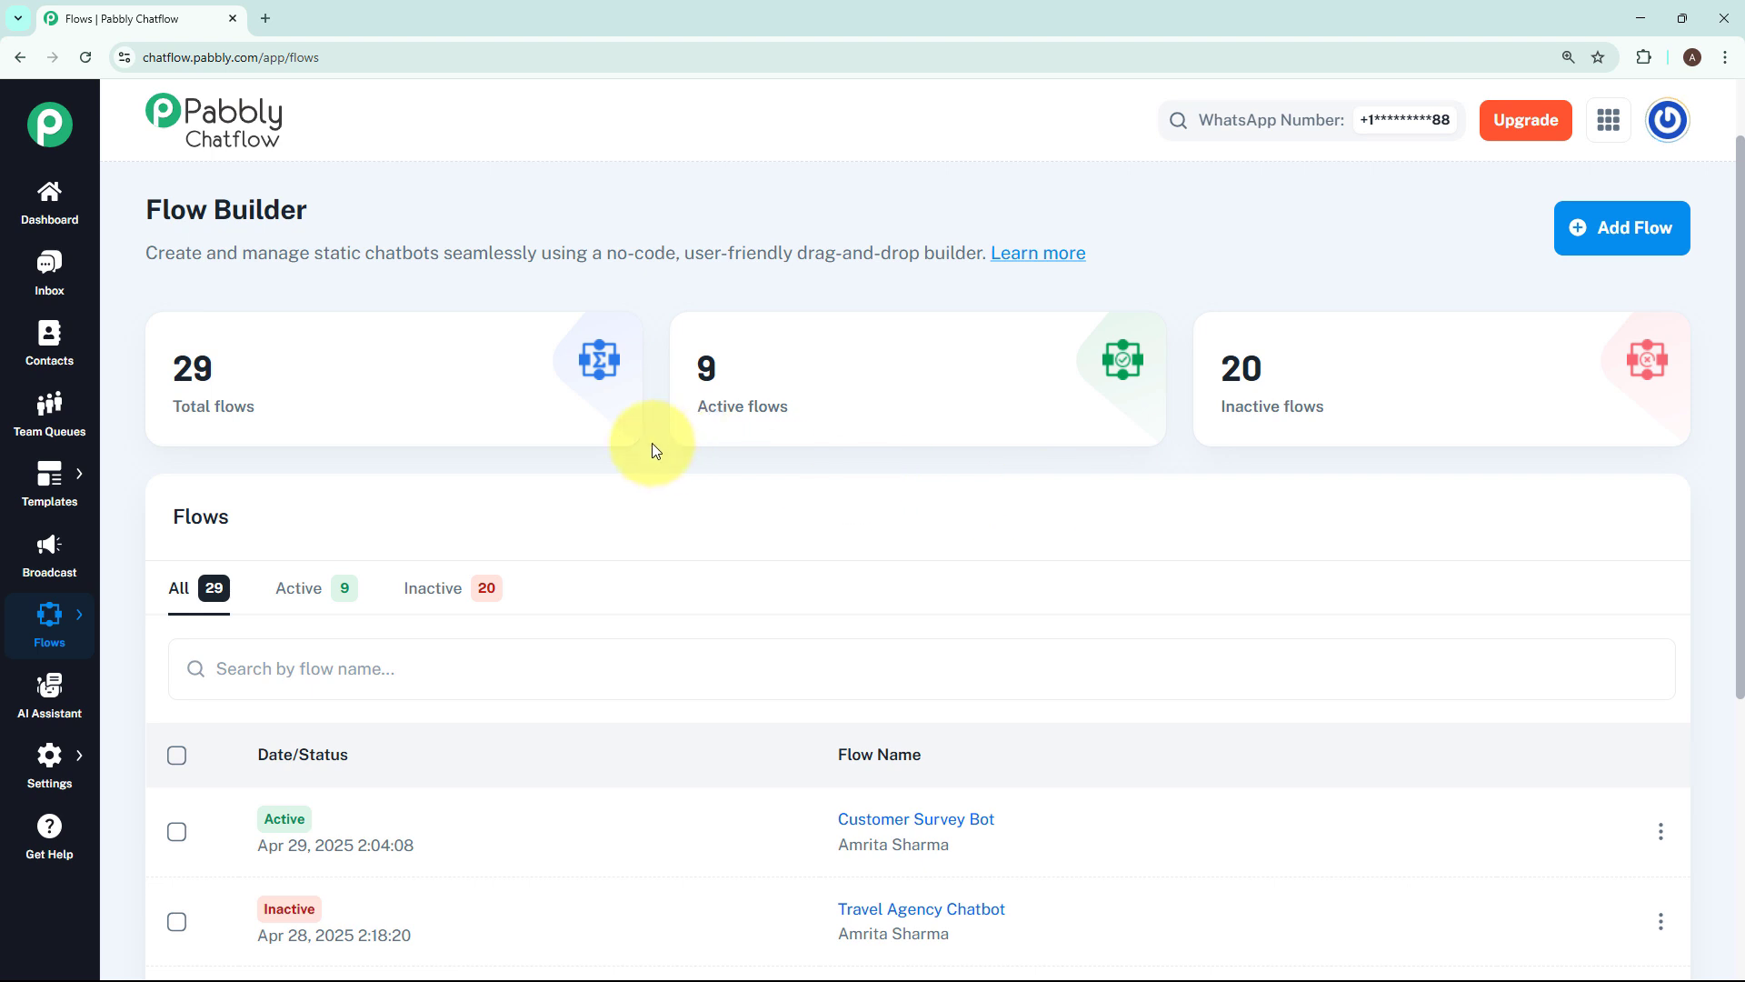
{"action": "mouse_move", "coordinate": [911, 417]}
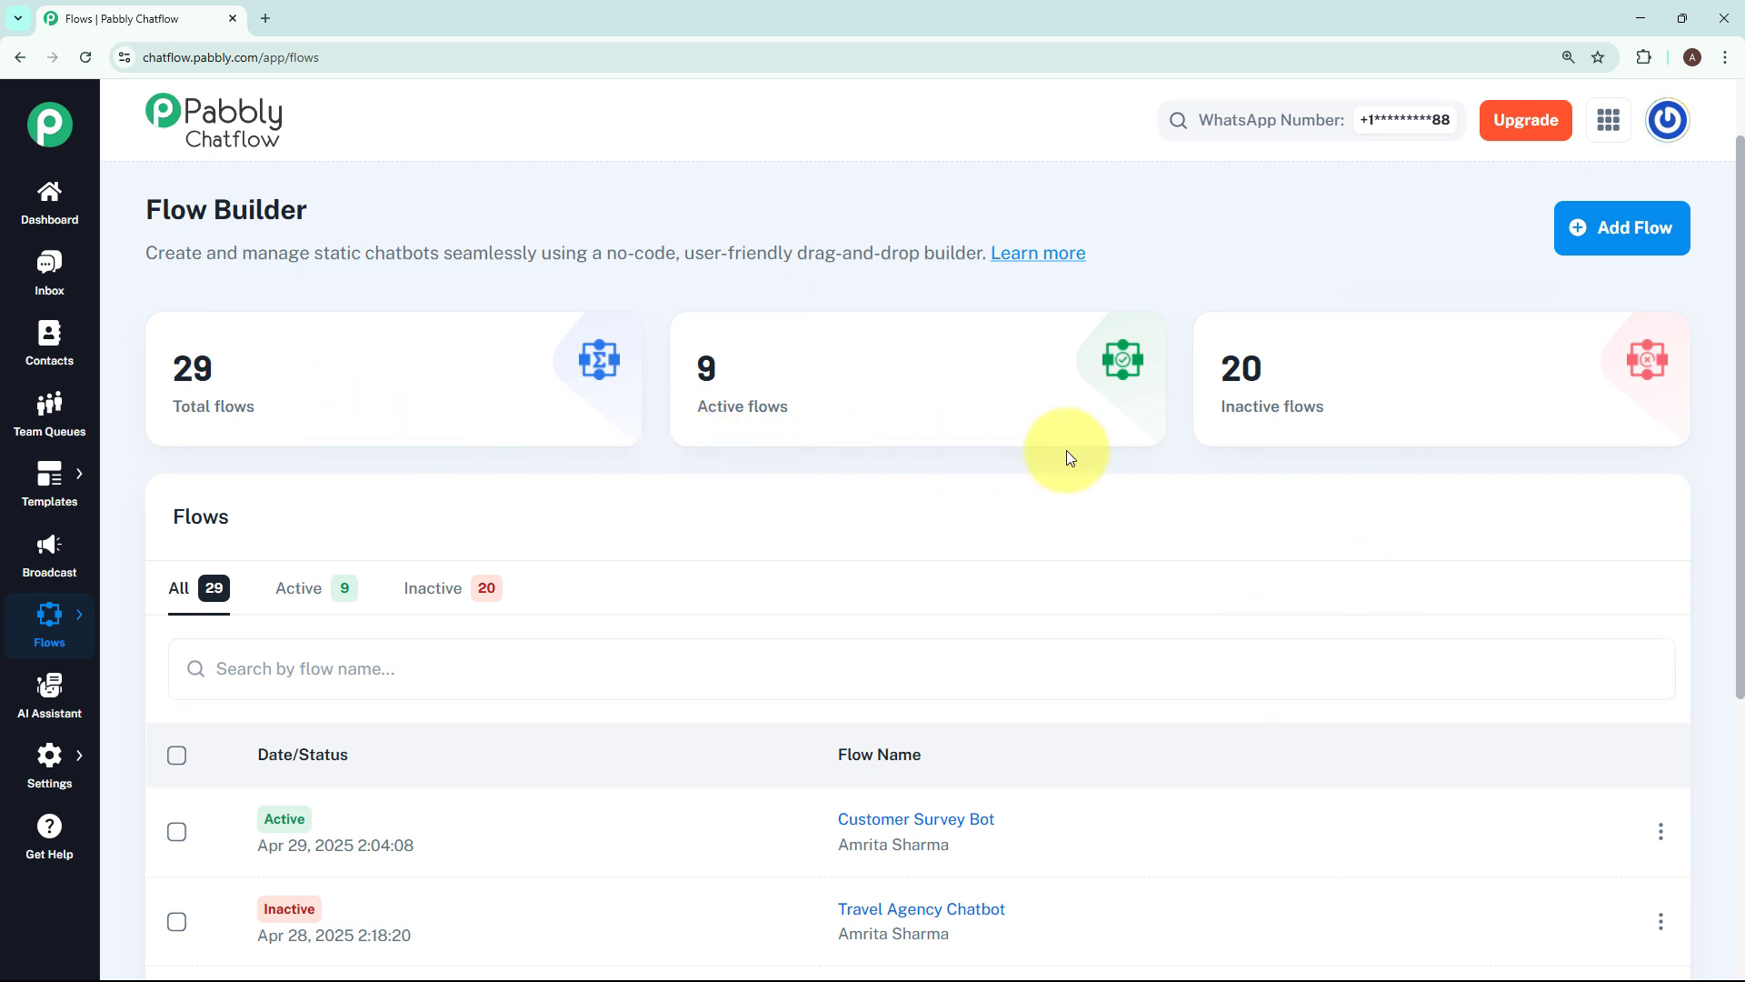
{"action": "left_click", "coordinate": [1595, 227]}
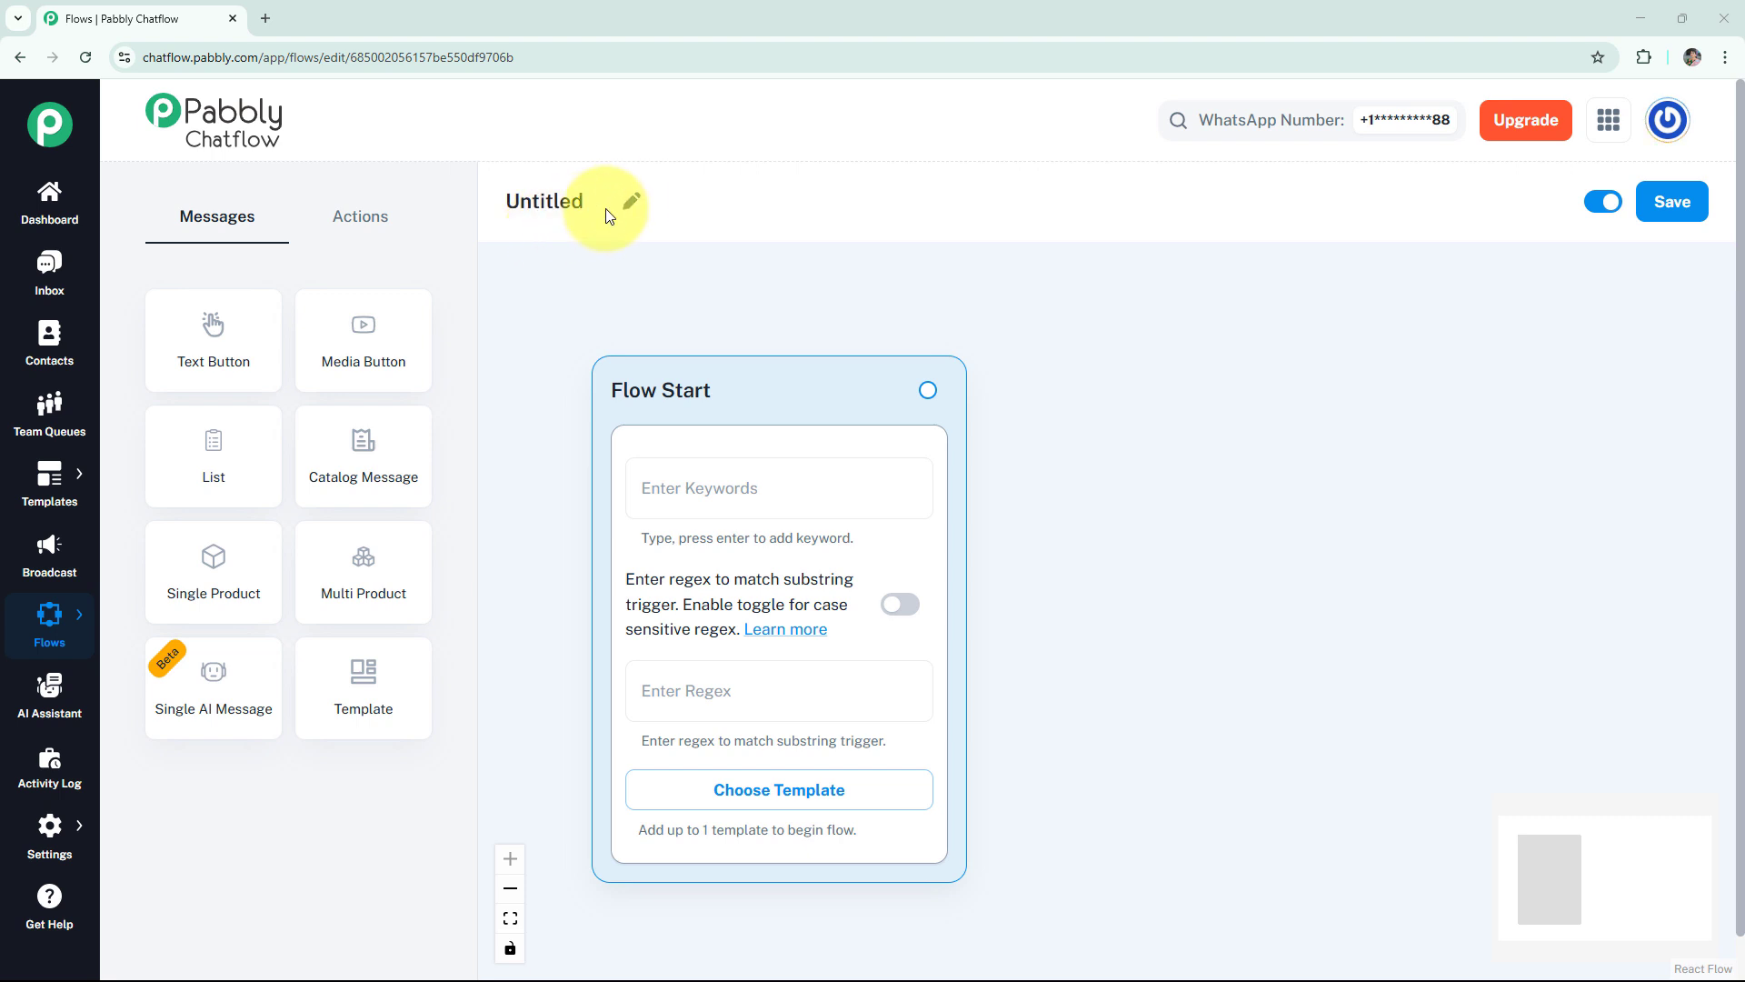
Rename the untitled flow as "WhatsApp Chatbot for Online Hardware Store" with a wrench emoji in front.
{"action": "left_click", "coordinate": [632, 201]}
{"action": "double_click", "coordinate": [527, 200]}
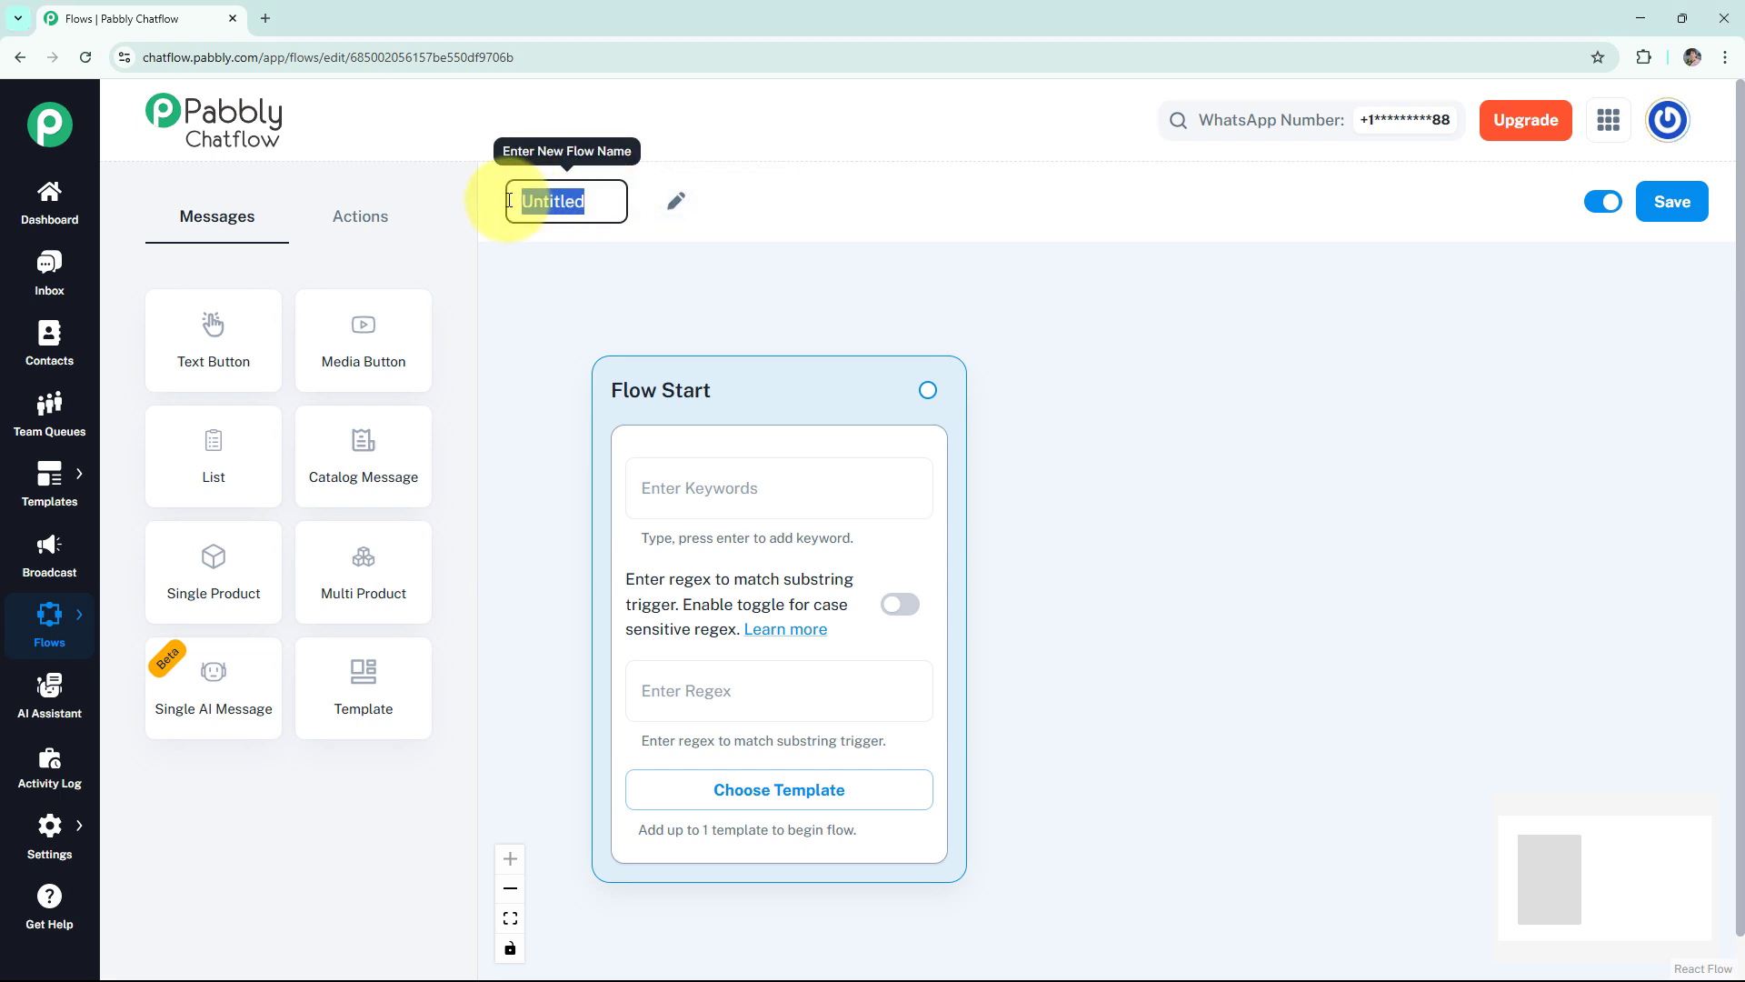
{"action": "type", "text": "WhatsApp Chatbot for Online Hardware Store"}
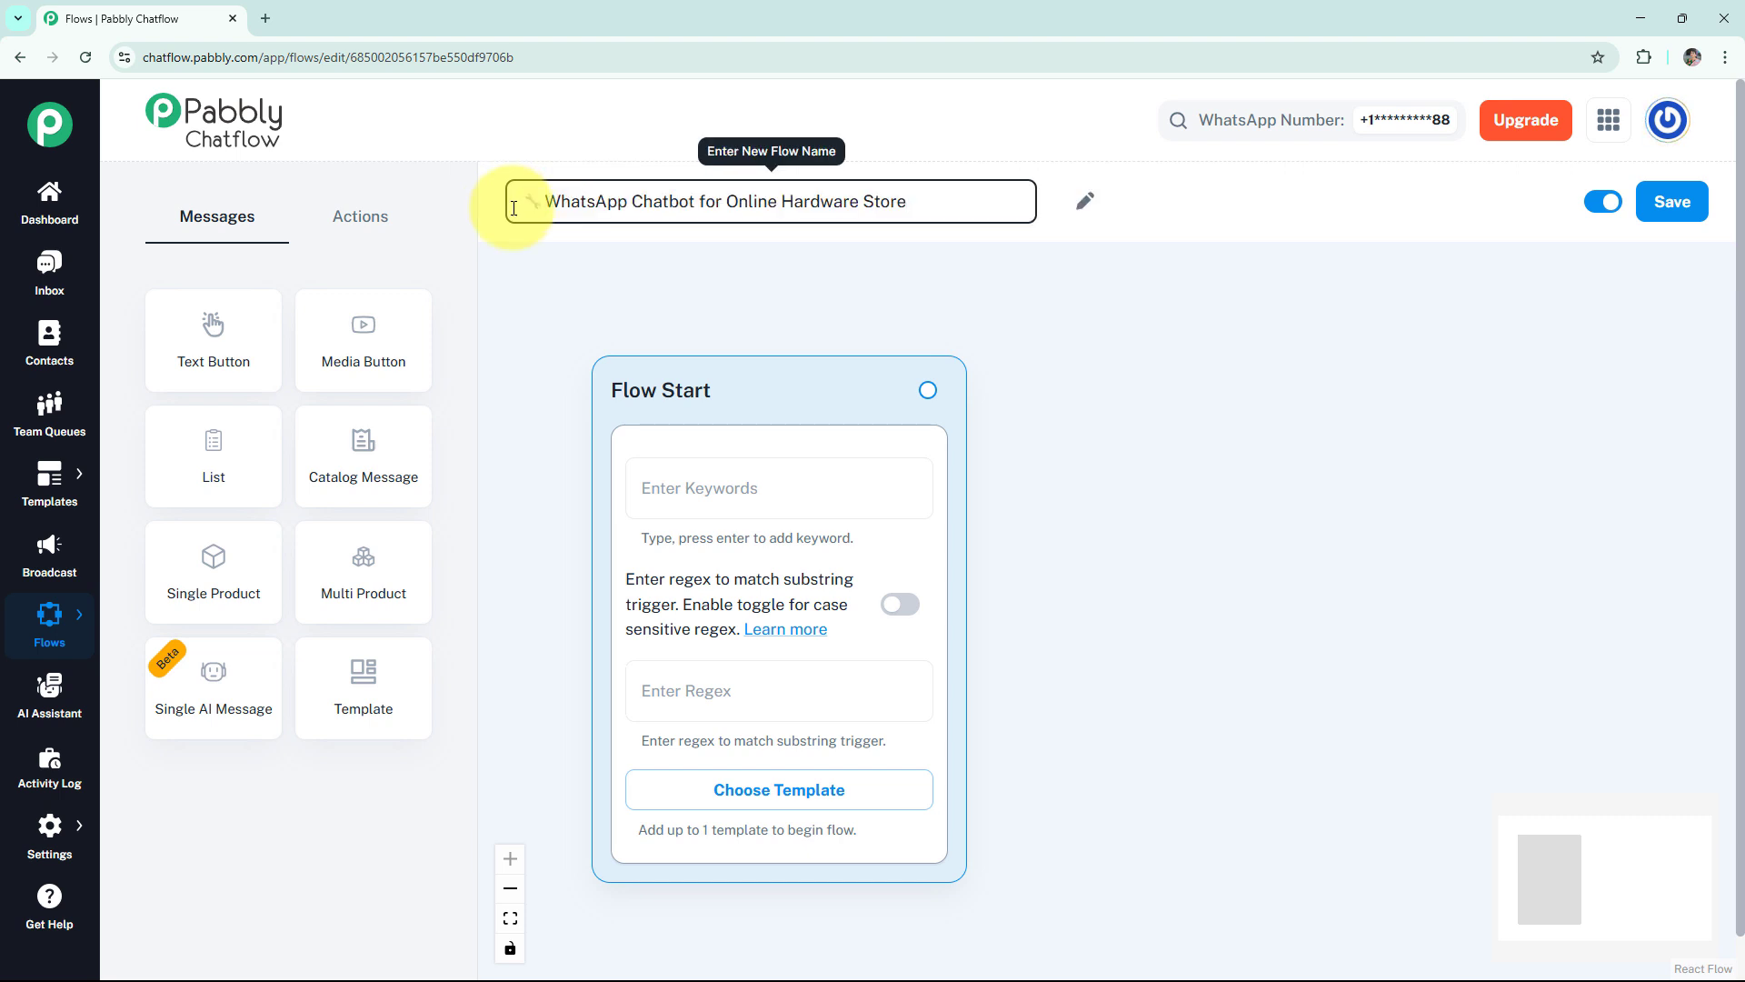
{"action": "left_click", "coordinate": [537, 377]}
Set the Flow Start regex trigger to [\s\S]+ and enable case-sensitive regex, leaving the flow without a template.
{"action": "left_click", "coordinate": [697, 484]}
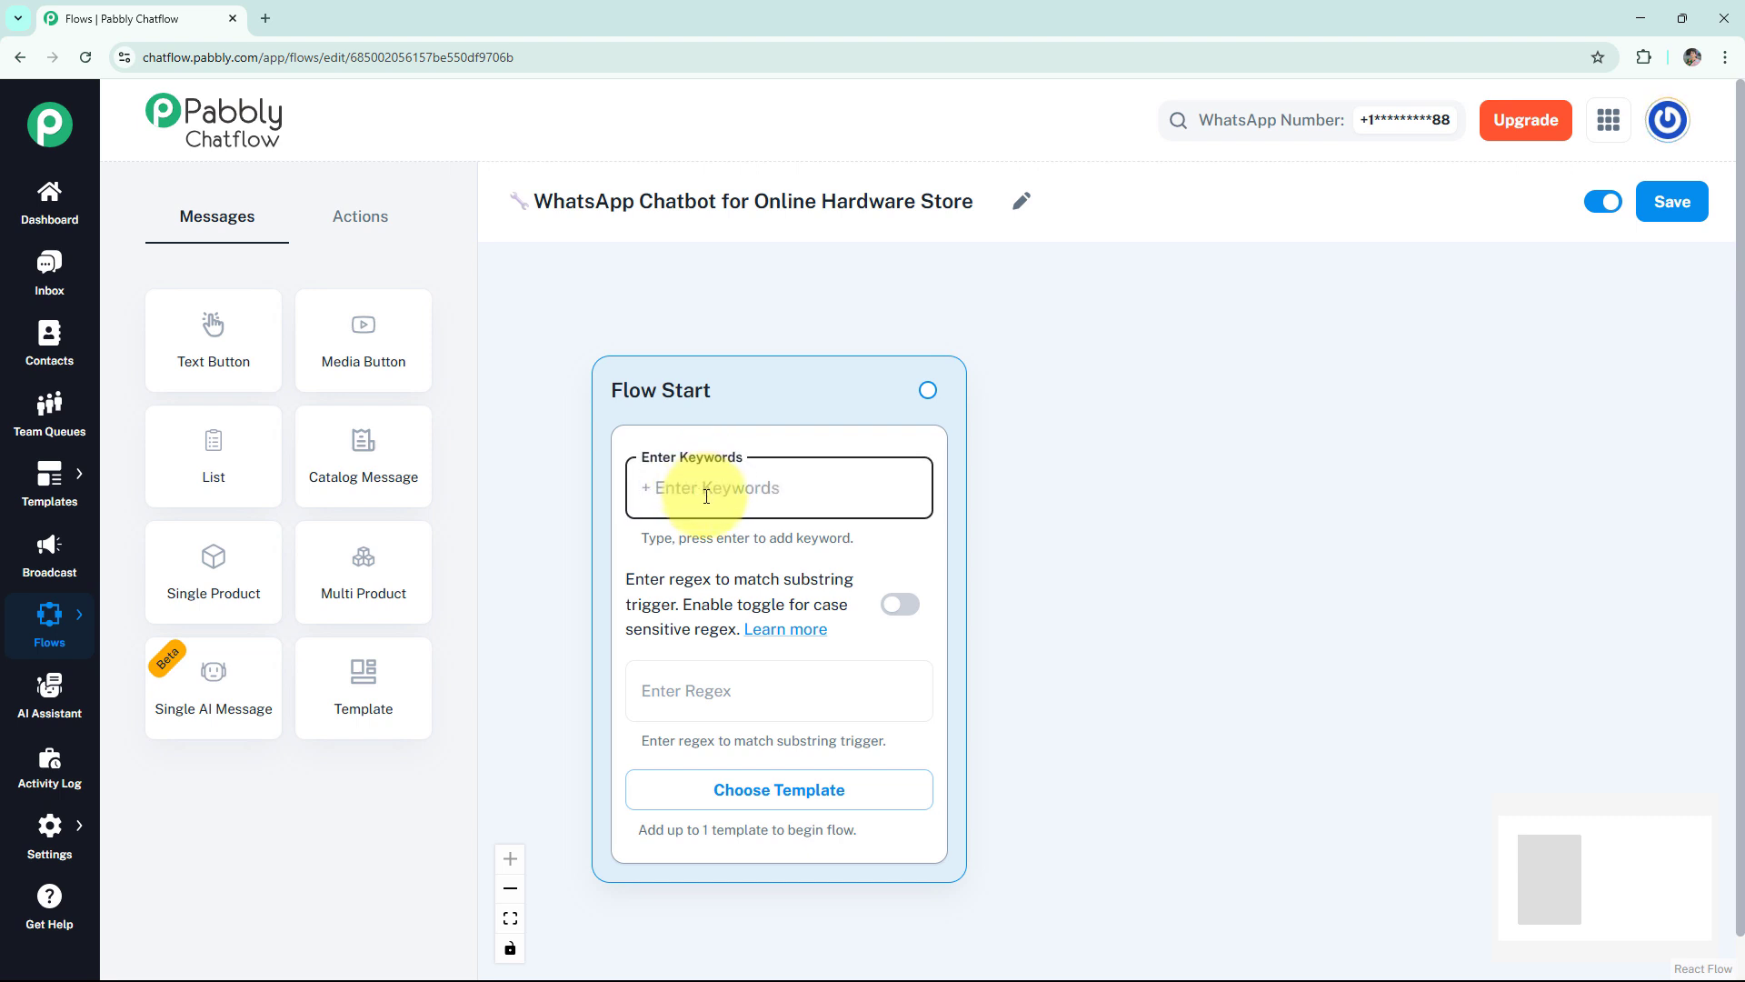
{"action": "left_click", "coordinate": [718, 695]}
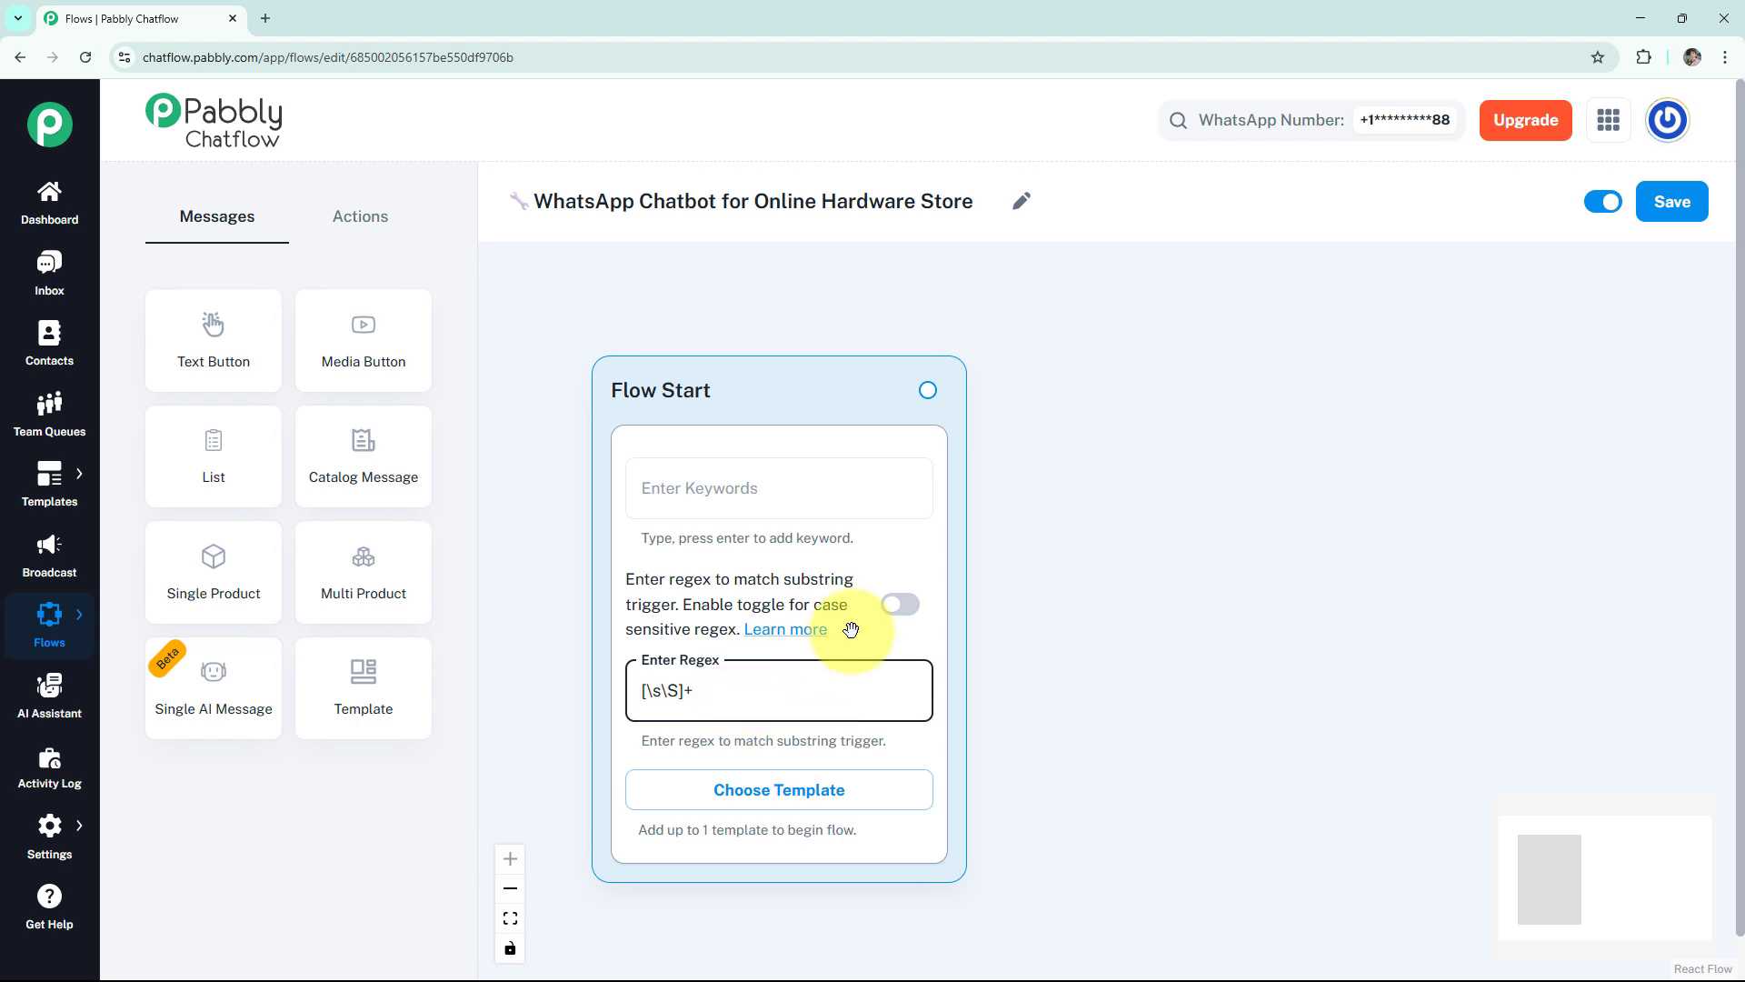
{"action": "left_click", "coordinate": [899, 606]}
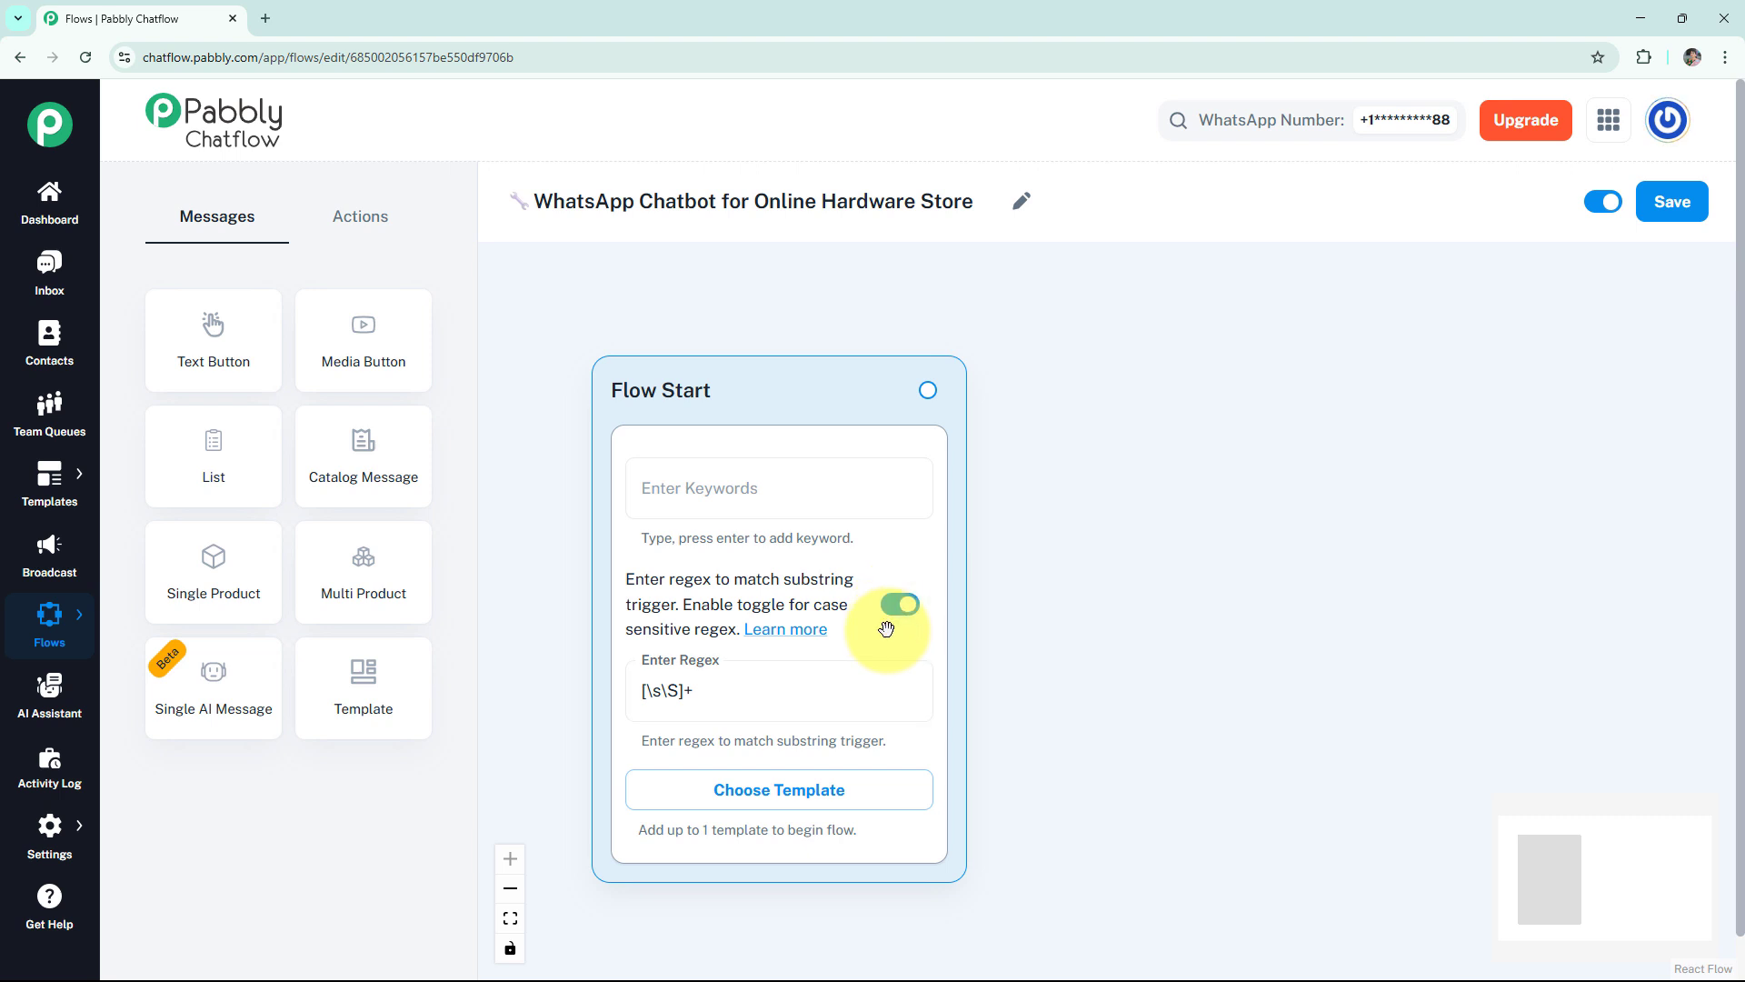
{"action": "left_click", "coordinate": [750, 791]}
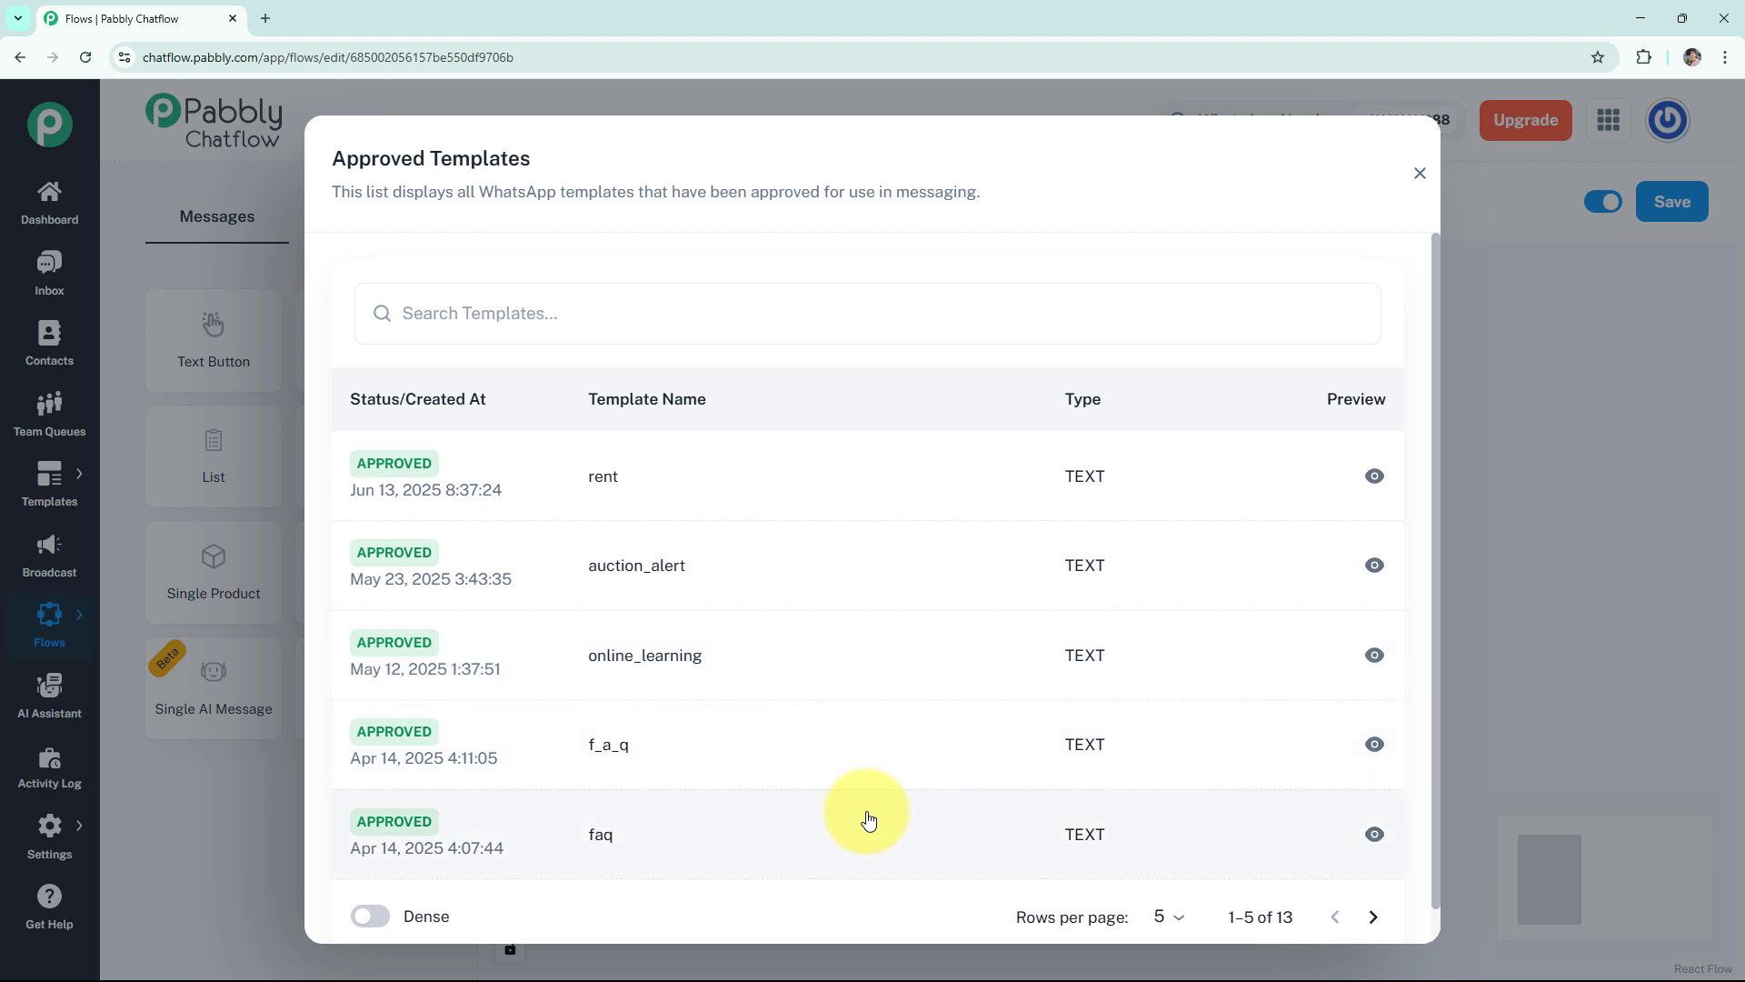
{"action": "left_click", "coordinate": [1419, 174]}
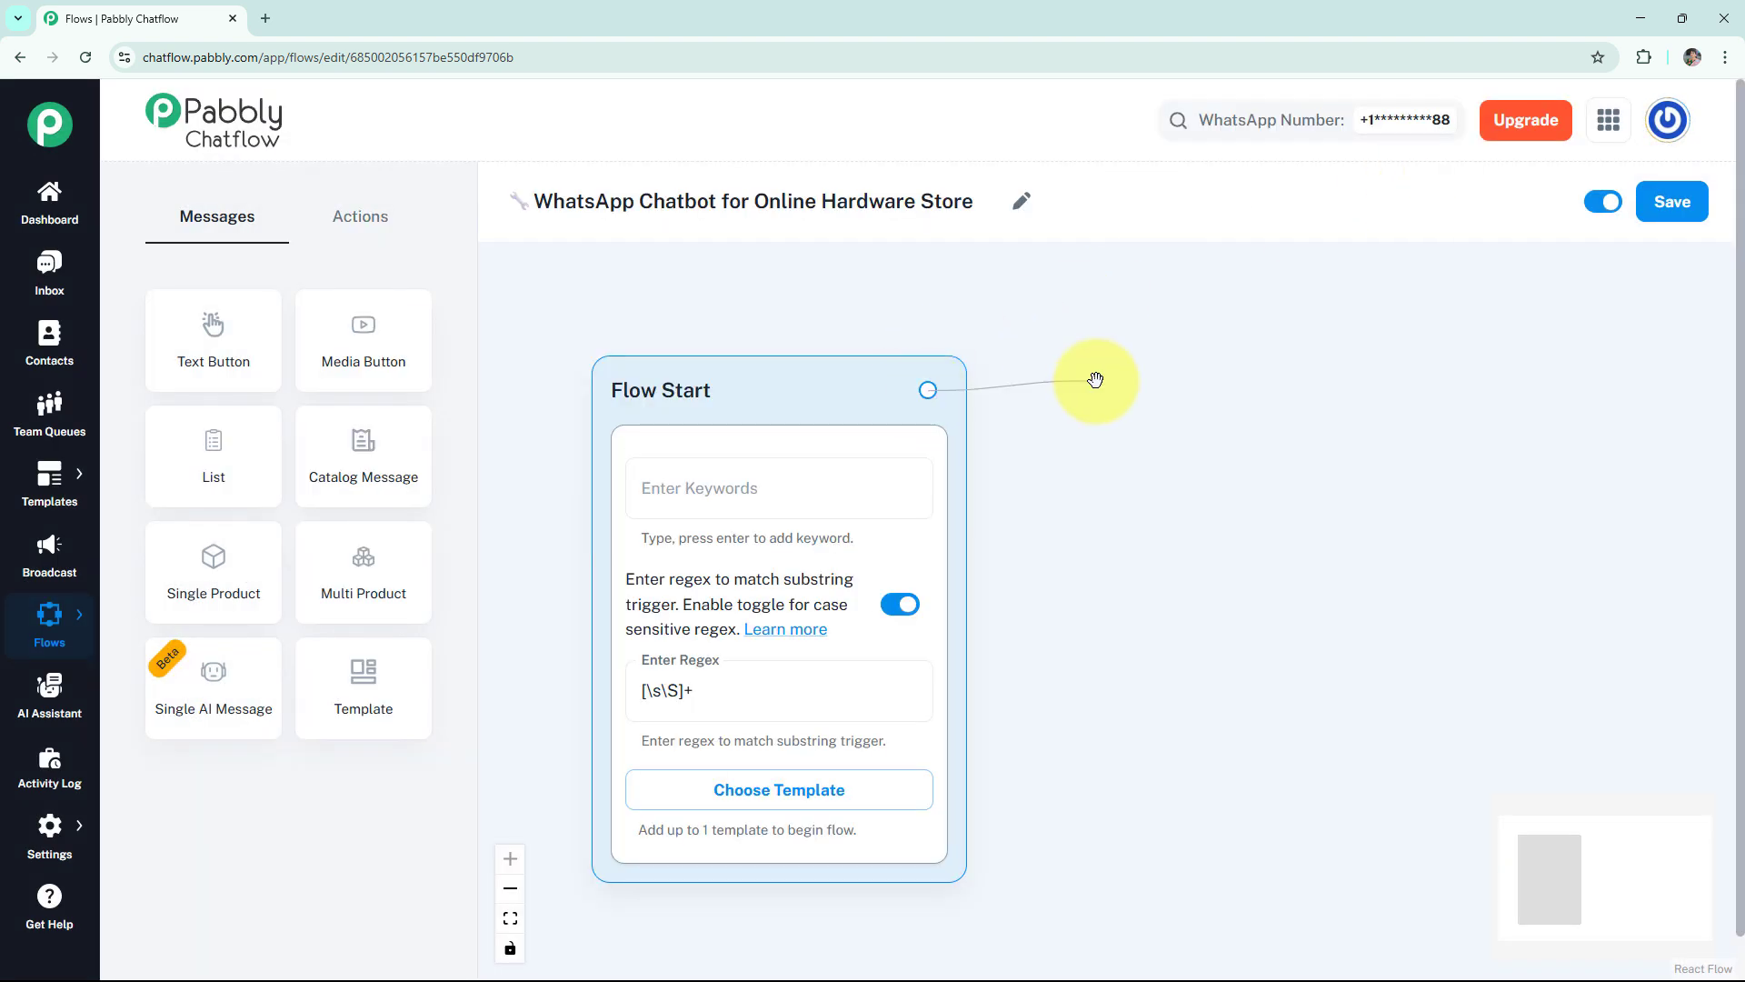
Connect a message to Flow Start with the Online Hardware Store welcome text and buttons Recommmend Tools, Product Guides and Track My Order.
{"action": "left_click_drag", "start_coordinate": [1097, 380], "coordinate": [1096, 382]}
{"action": "left_click", "coordinate": [1077, 440]}
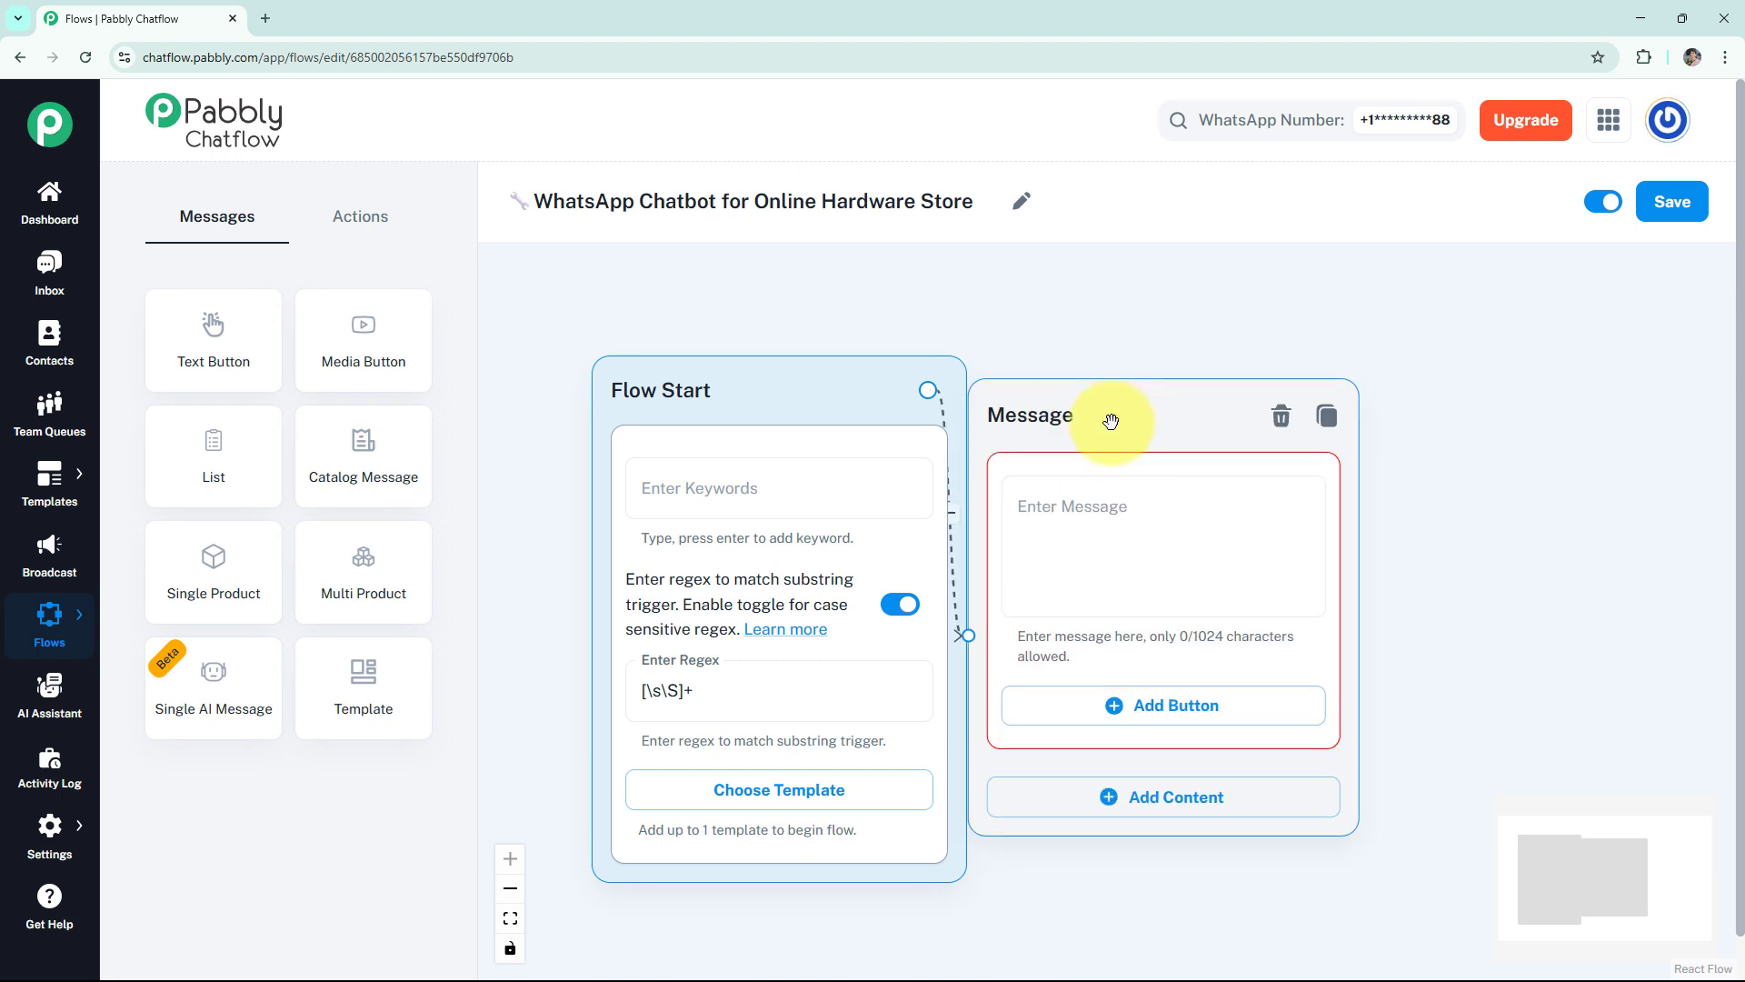
{"action": "left_click", "coordinate": [1160, 490]}
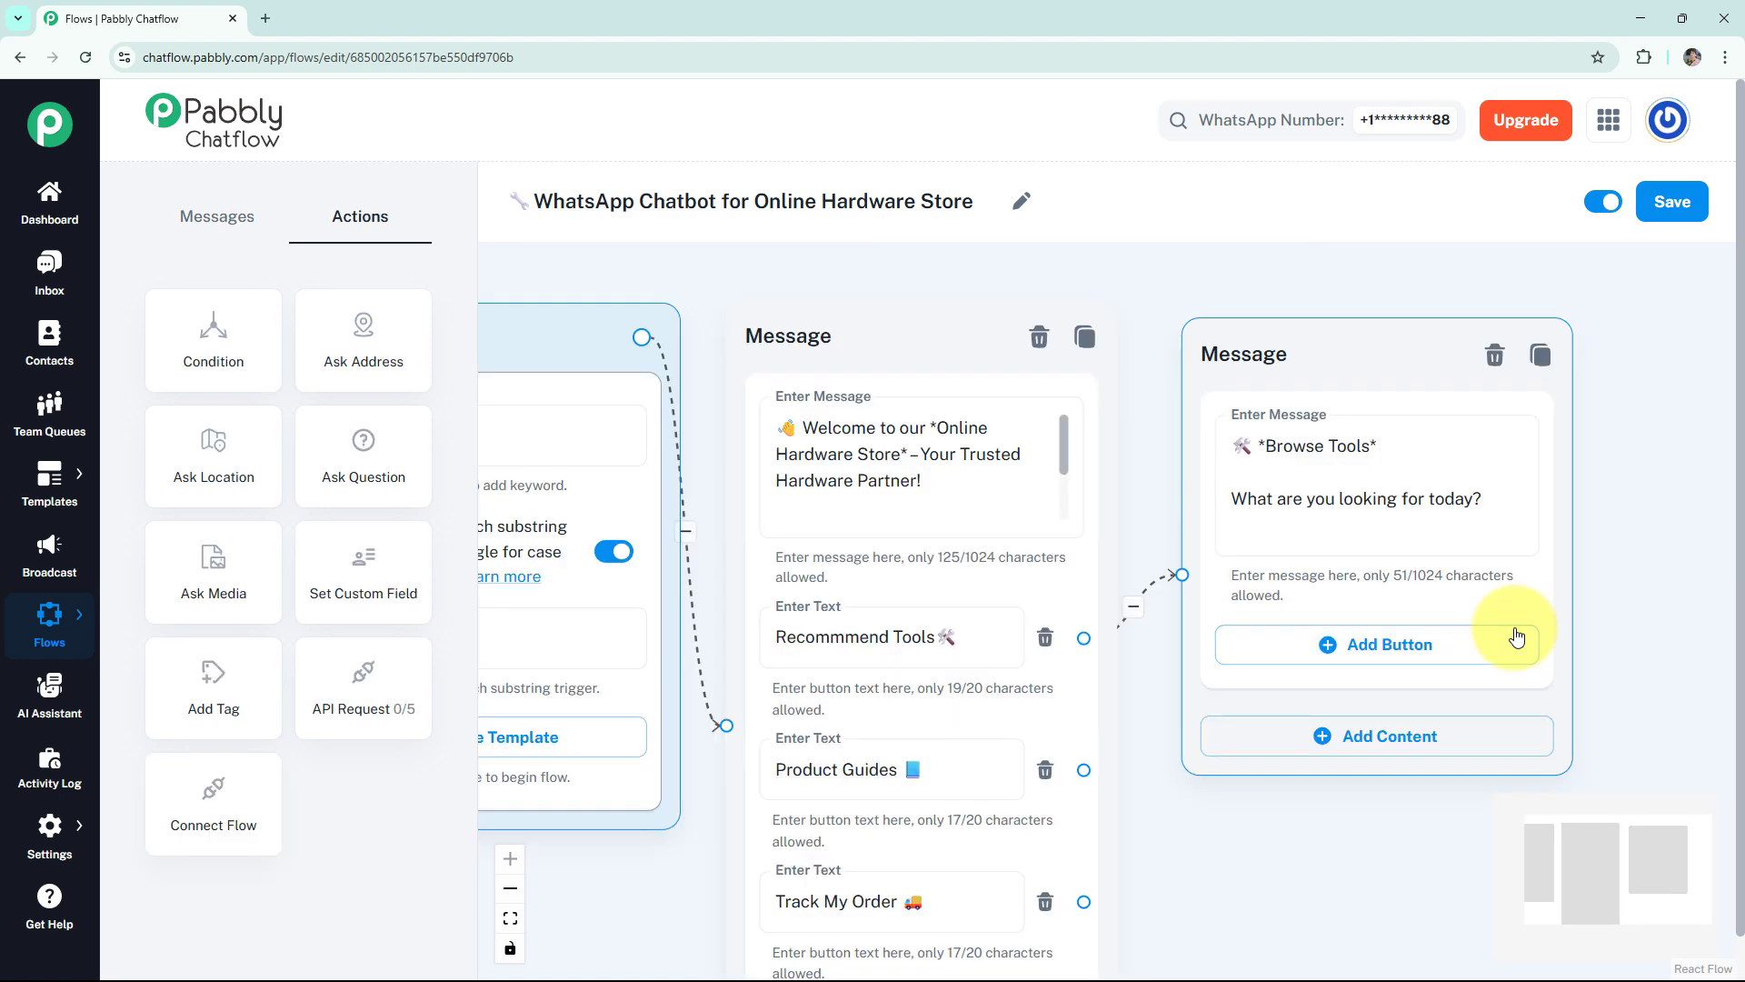
Add a connected "*Browse Tools* What are you looking for today?" message with buttons Plumbing, Electrical and Paint & Finishes.
{"action": "left_click", "coordinate": [1267, 542]}
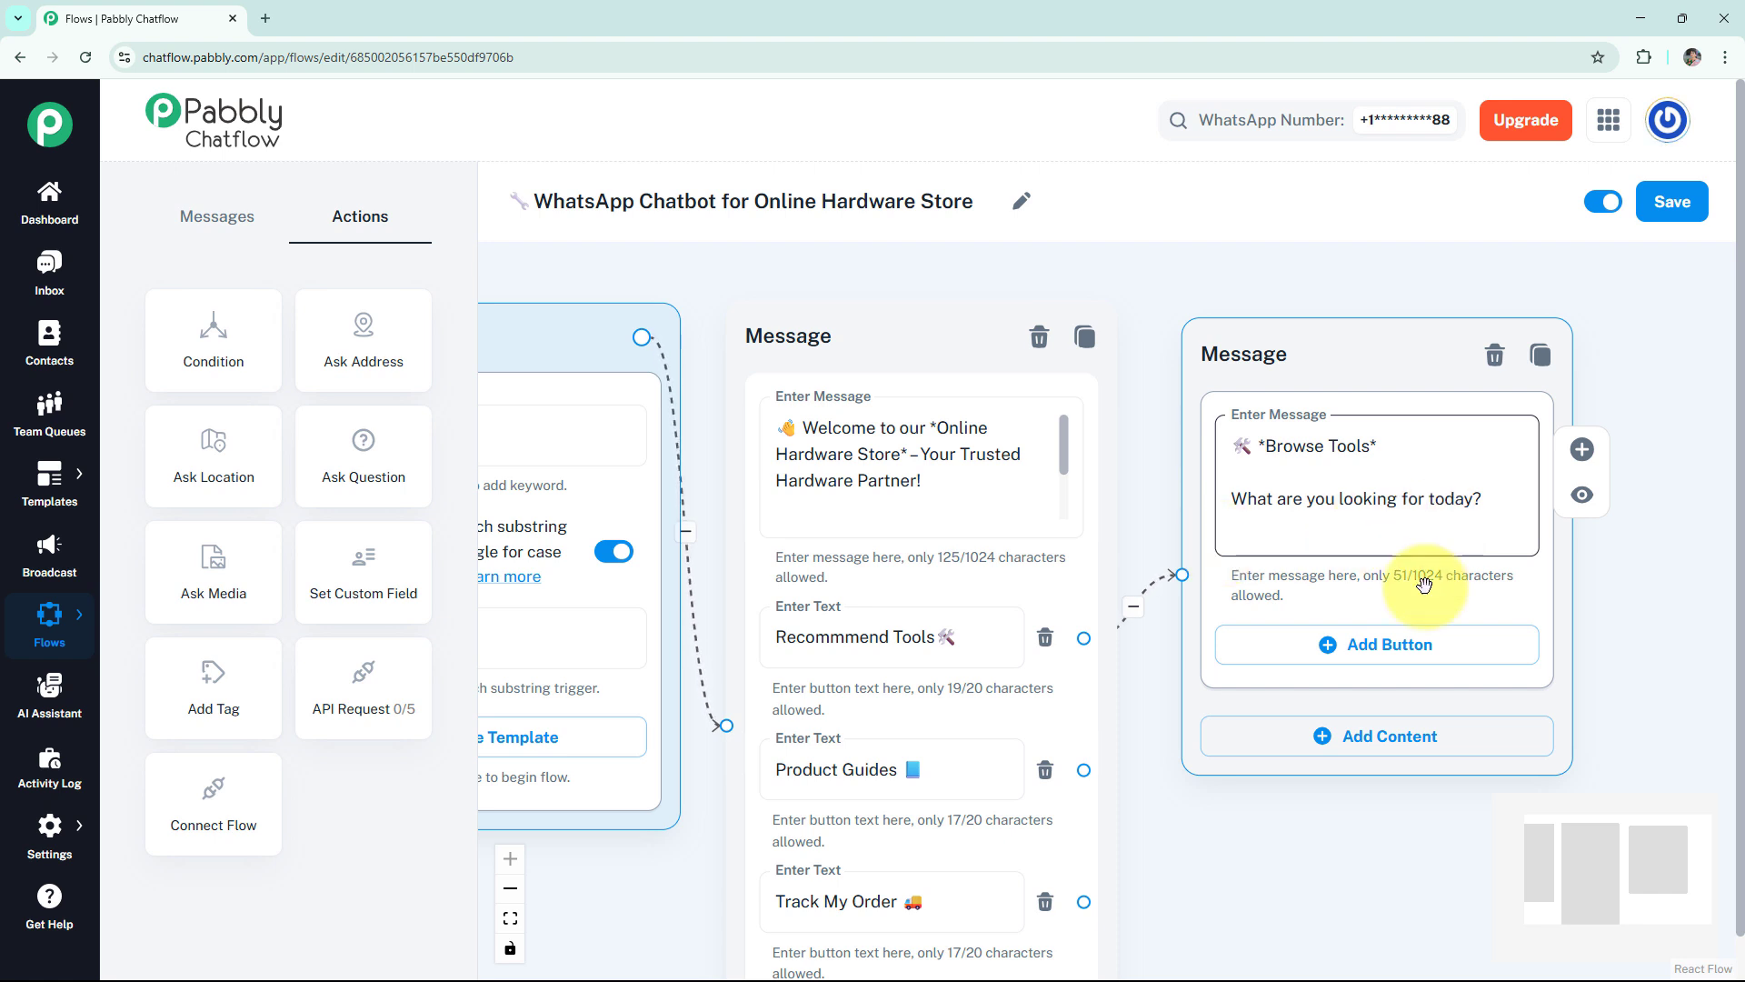
{"action": "left_click", "coordinate": [1368, 644]}
{"action": "left_click", "coordinate": [1346, 775]}
{"action": "scroll", "coordinate": [1595, 580], "scroll_direction": "down", "scroll_amount": 2}
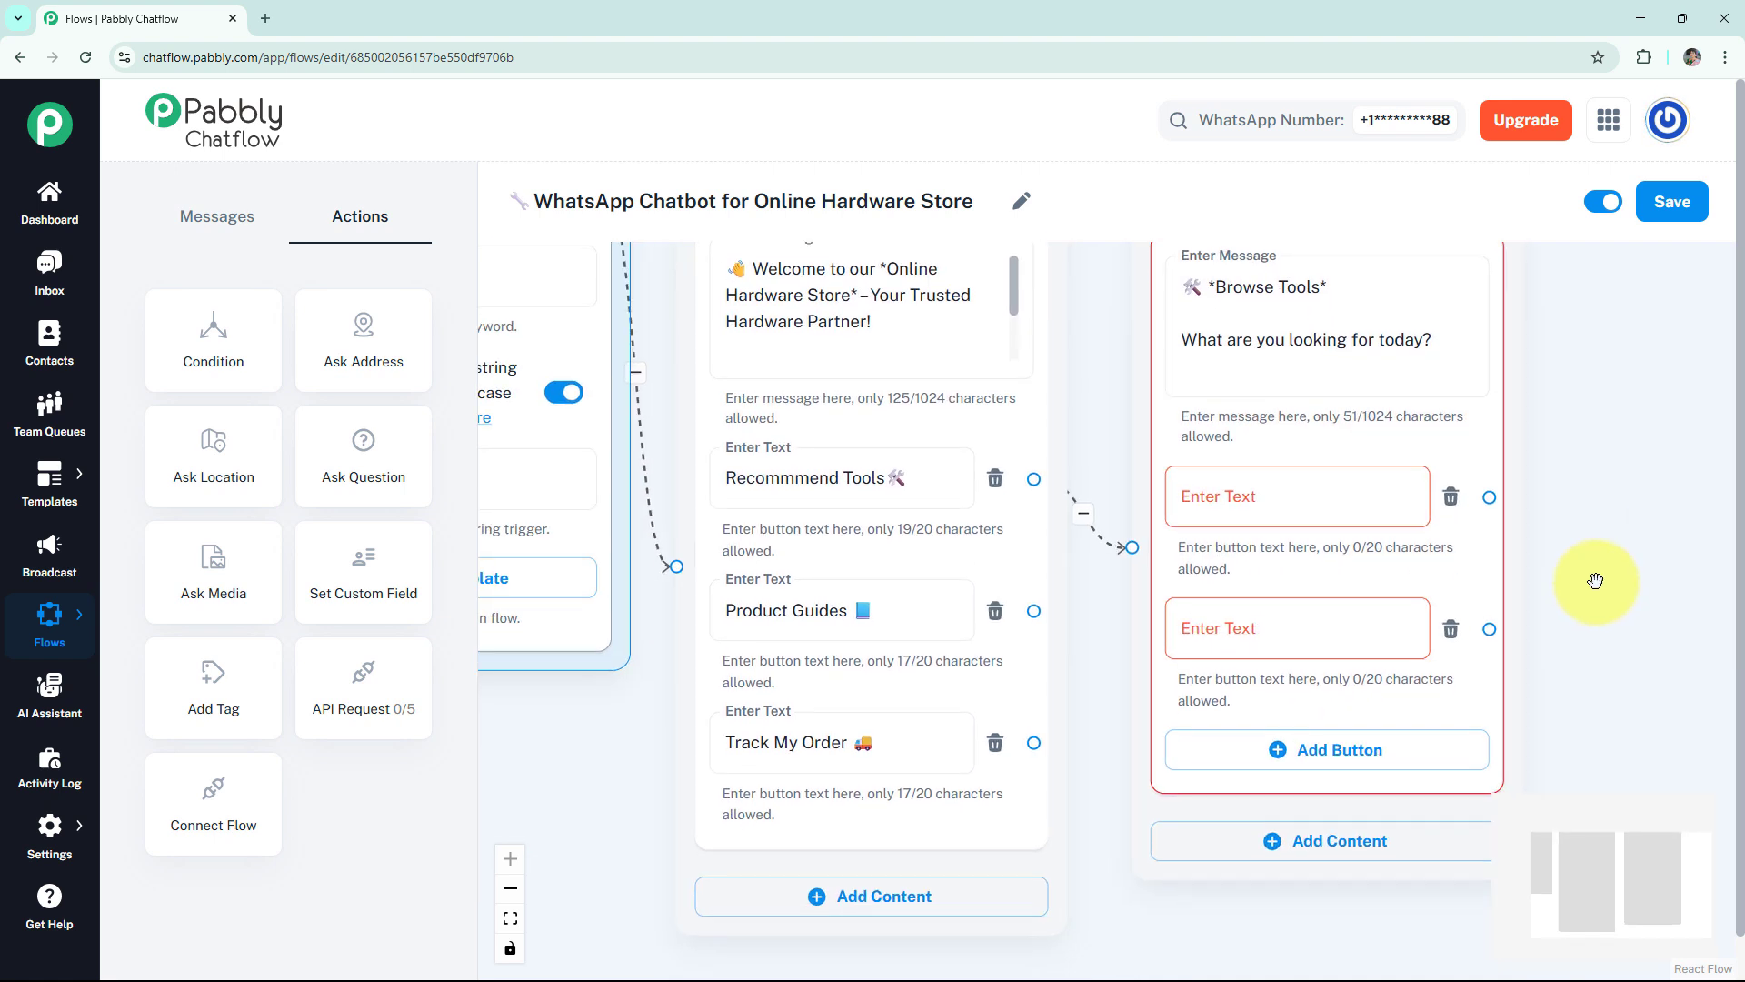
{"action": "left_click", "coordinate": [1285, 747]}
{"action": "left_click", "coordinate": [1285, 494]}
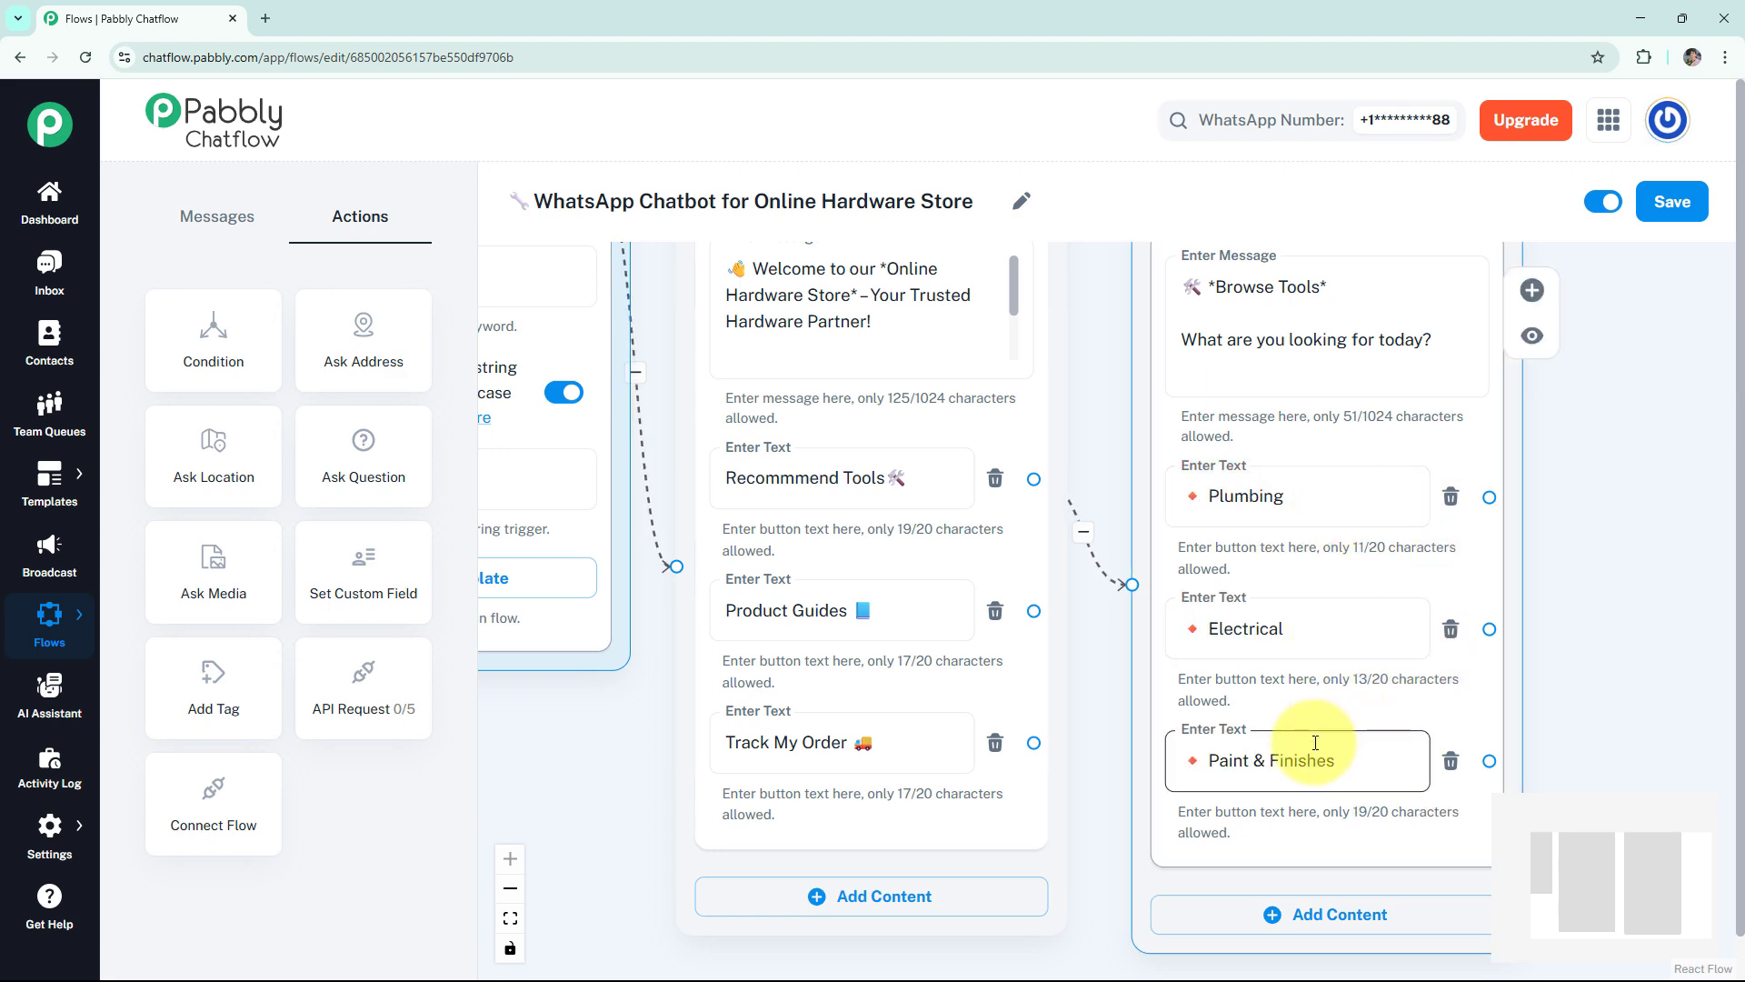
Connect a media message to the Plumbing button, with media type Image and the picture of pliers and wrenches.
{"action": "scroll", "coordinate": [1566, 623], "scroll_direction": "down", "scroll_amount": 3}
{"action": "left_click_drag", "start_coordinate": [1578, 597], "coordinate": [1190, 614]}
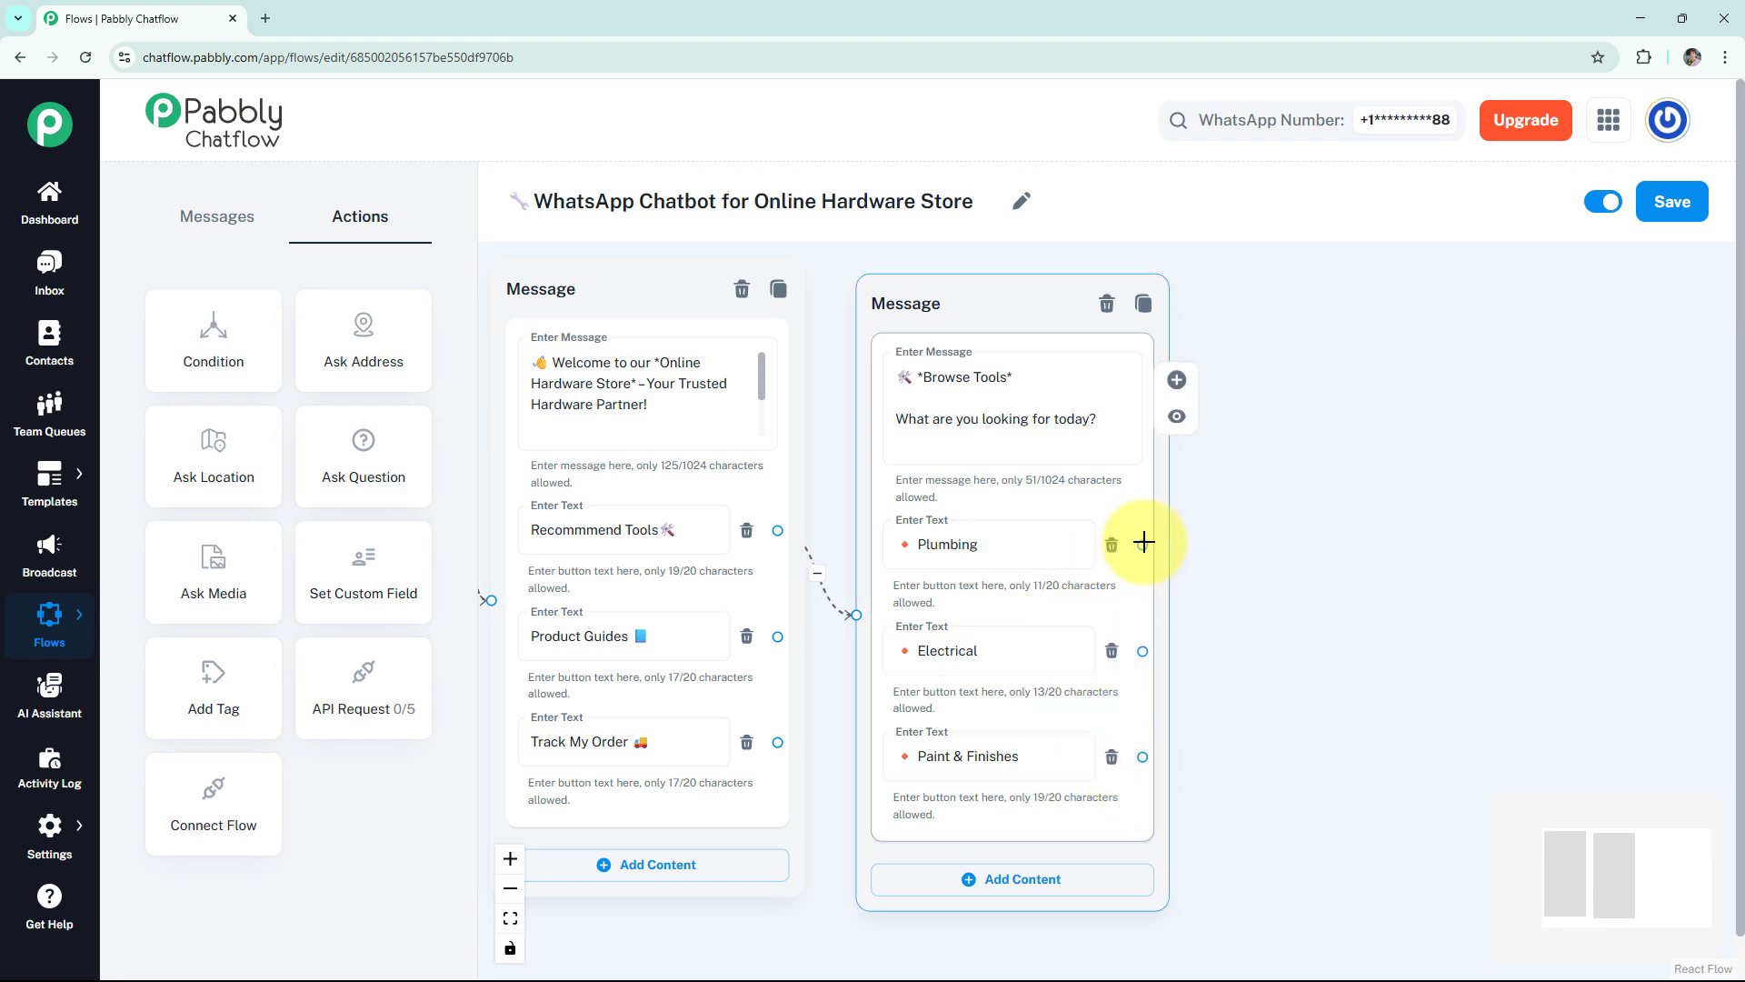
{"action": "left_click_drag", "start_coordinate": [1142, 544], "coordinate": [1344, 492]}
{"action": "left_click", "coordinate": [1258, 541]}
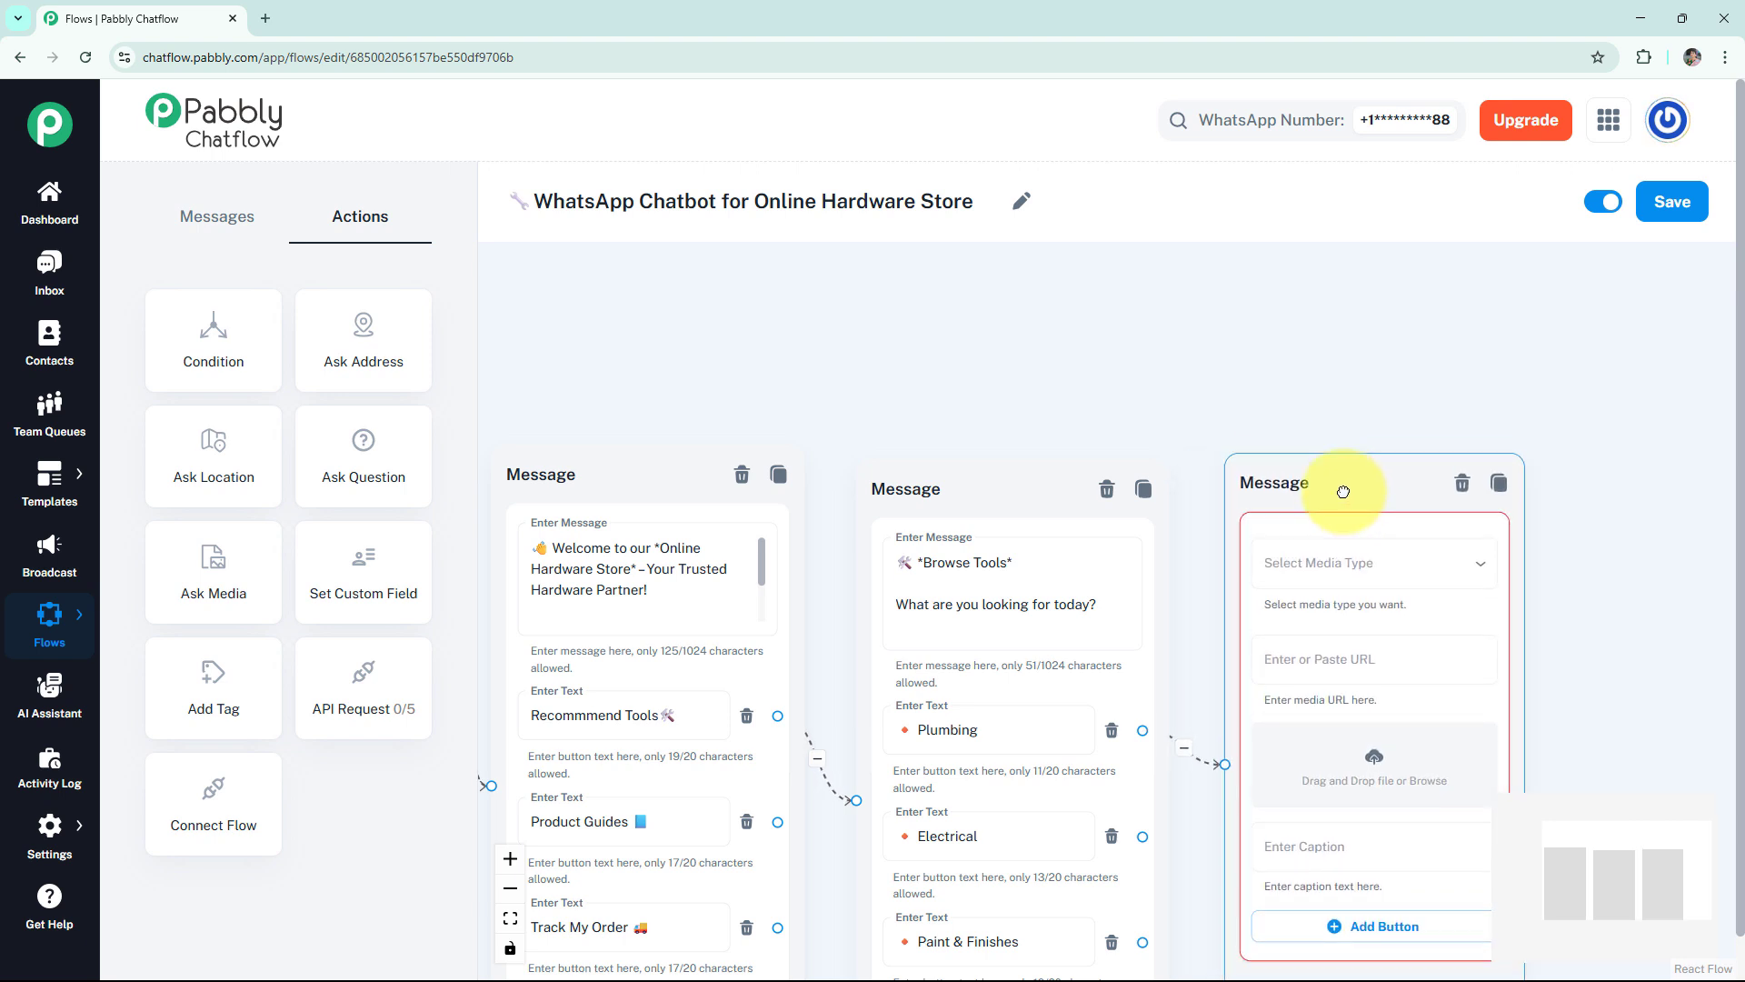
{"action": "left_click", "coordinate": [1258, 415]}
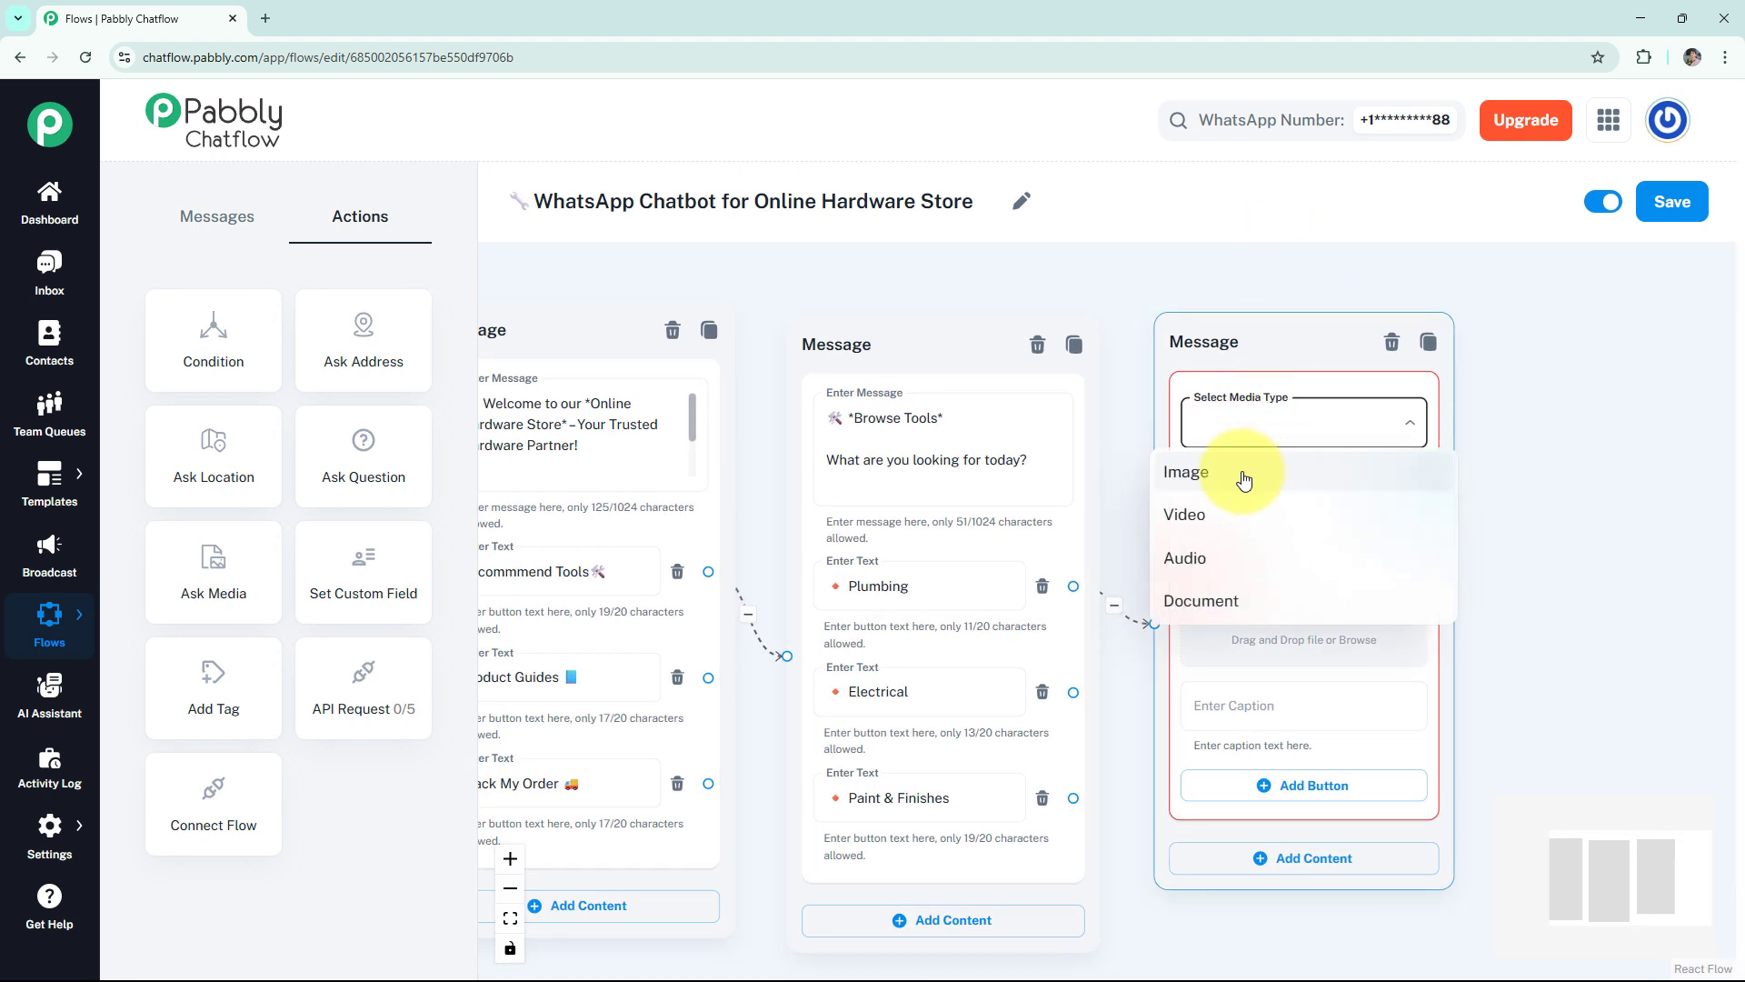
{"action": "left_click", "coordinate": [1243, 480]}
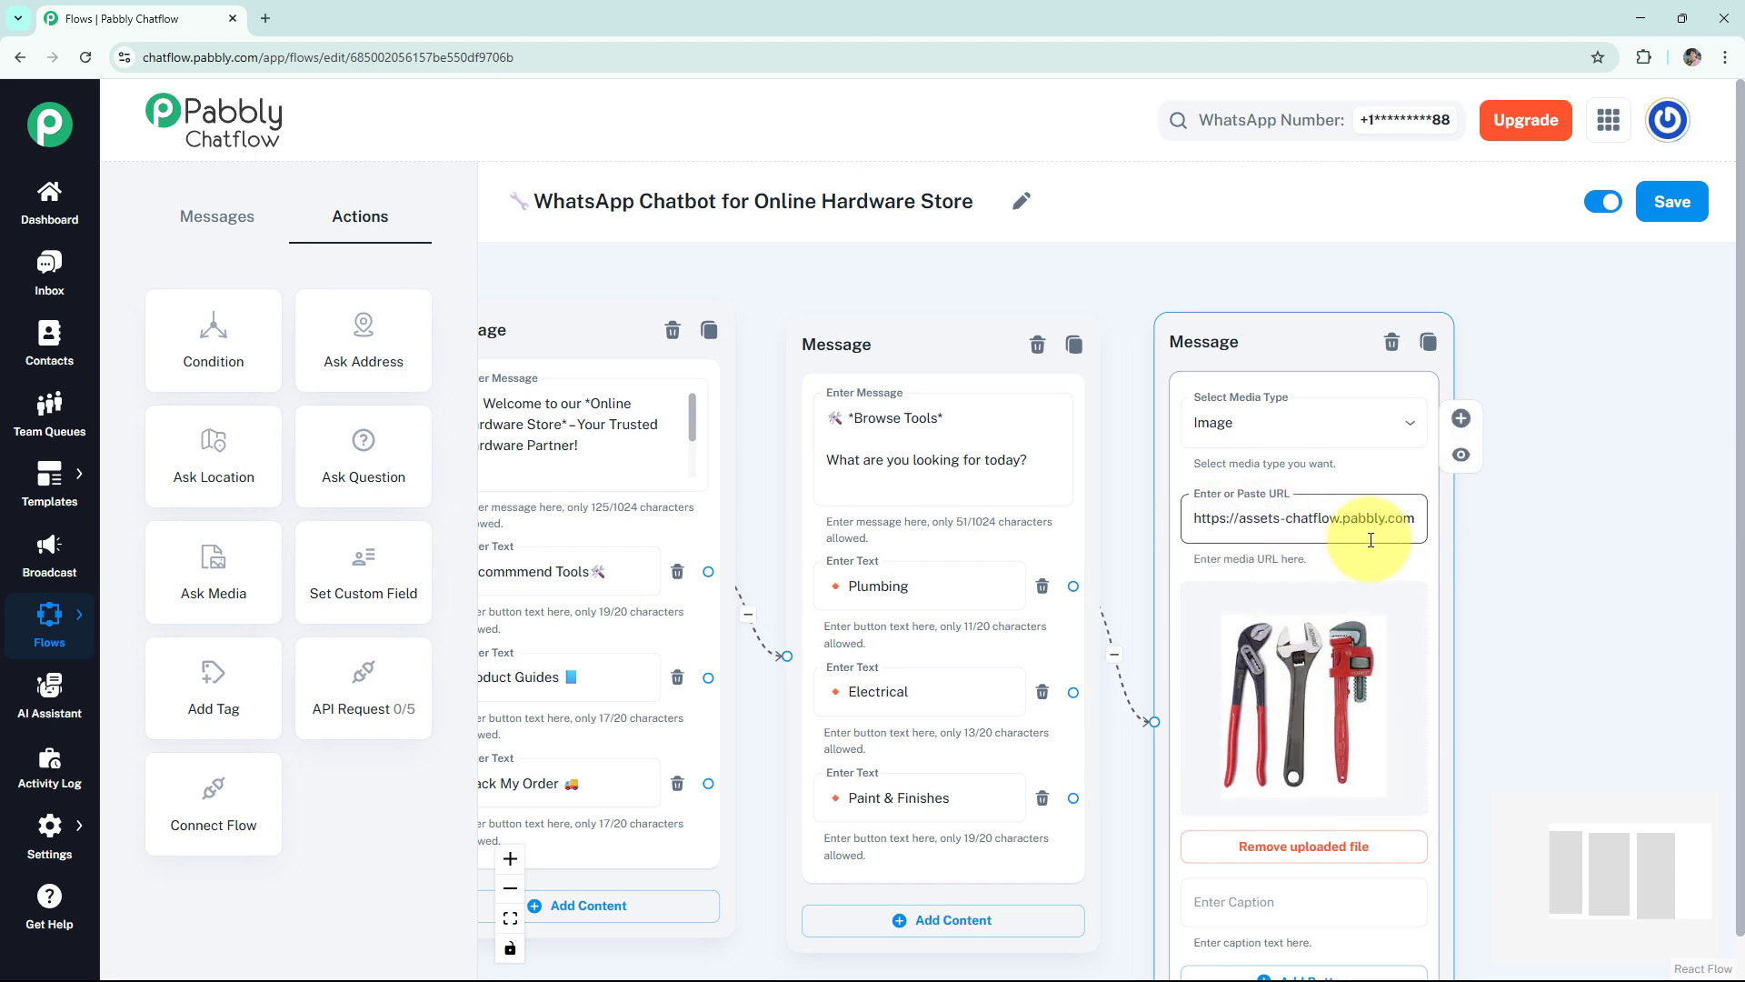
Caption the plumbing image message "These are the recommended plumbing tools!" and preview it.
{"action": "scroll", "coordinate": [1318, 590], "scroll_direction": "down", "scroll_amount": 2}
{"action": "left_click", "coordinate": [1319, 720]}
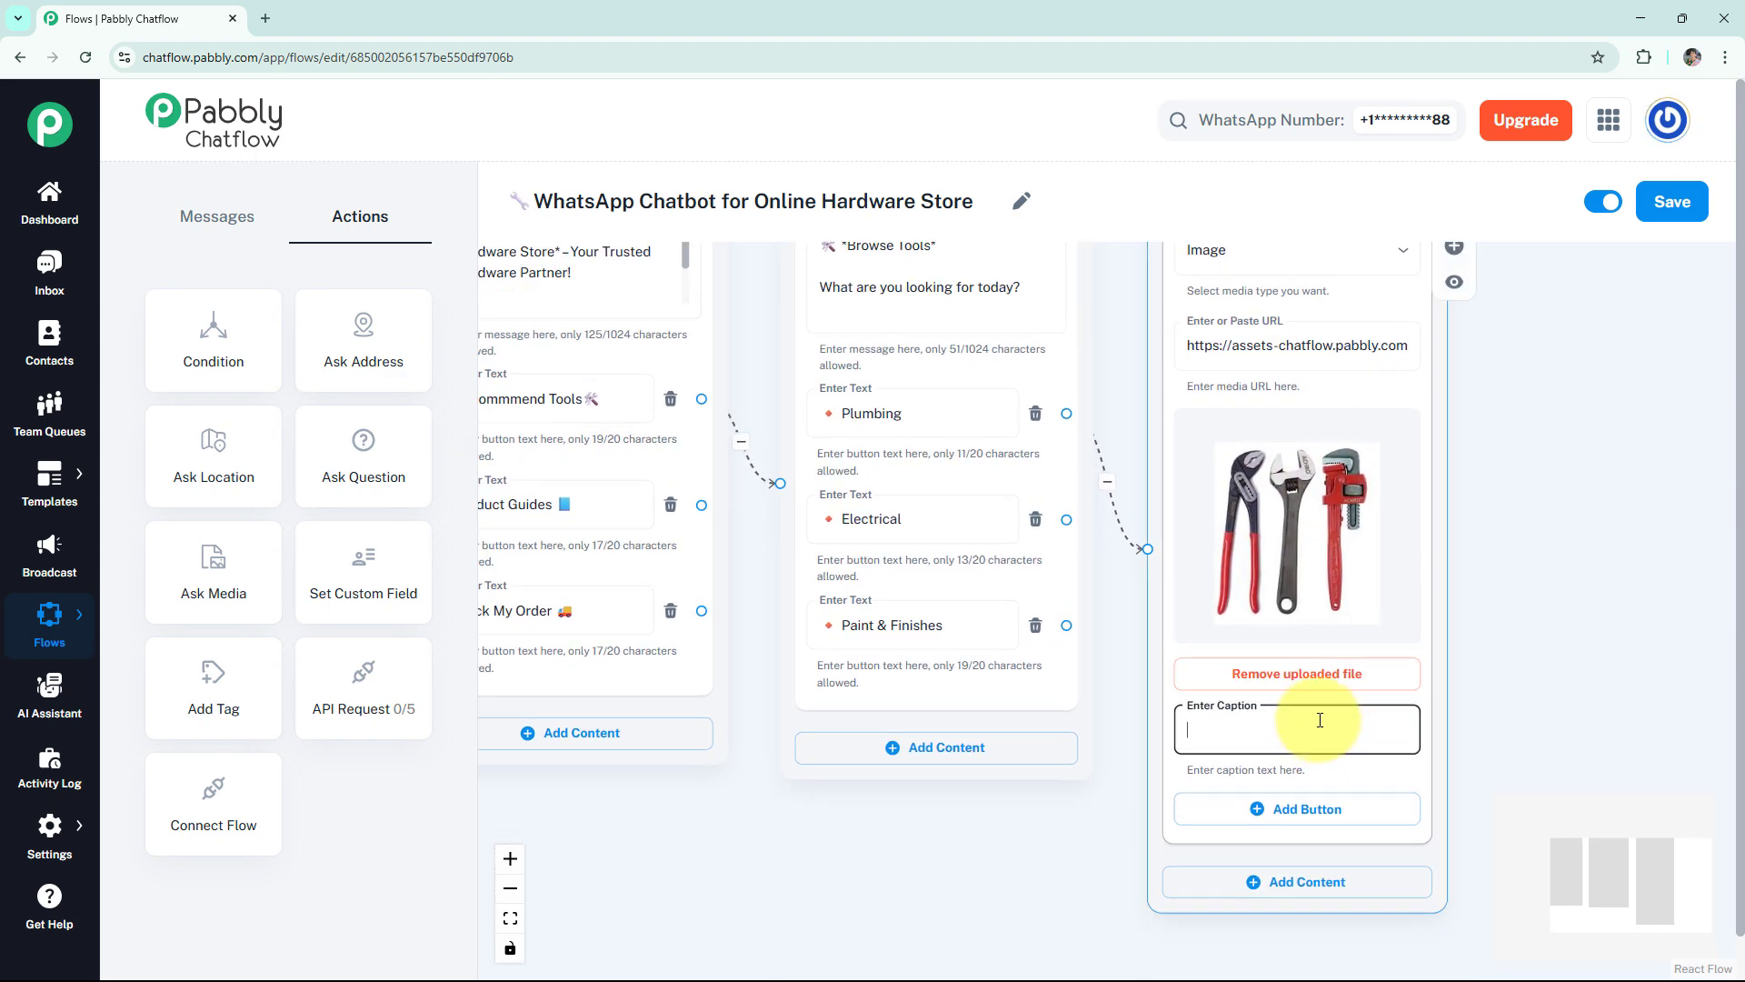
{"action": "key", "text": "ctrl+v"}
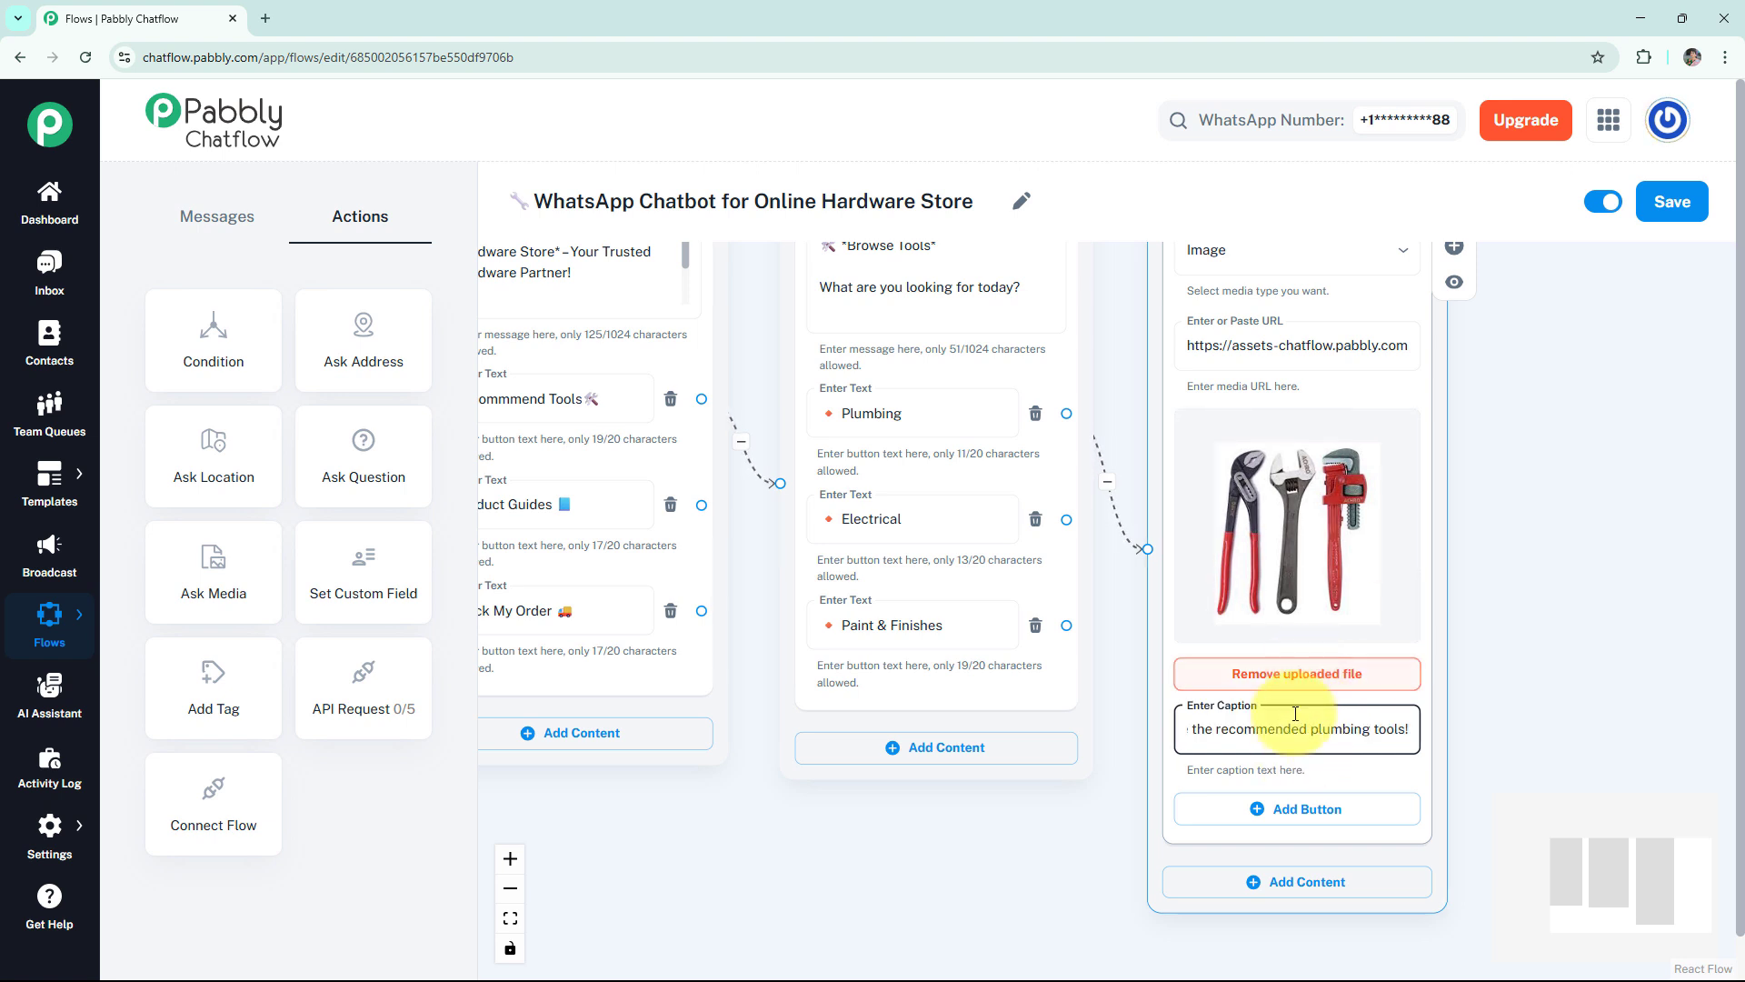
{"action": "left_click", "coordinate": [1455, 282]}
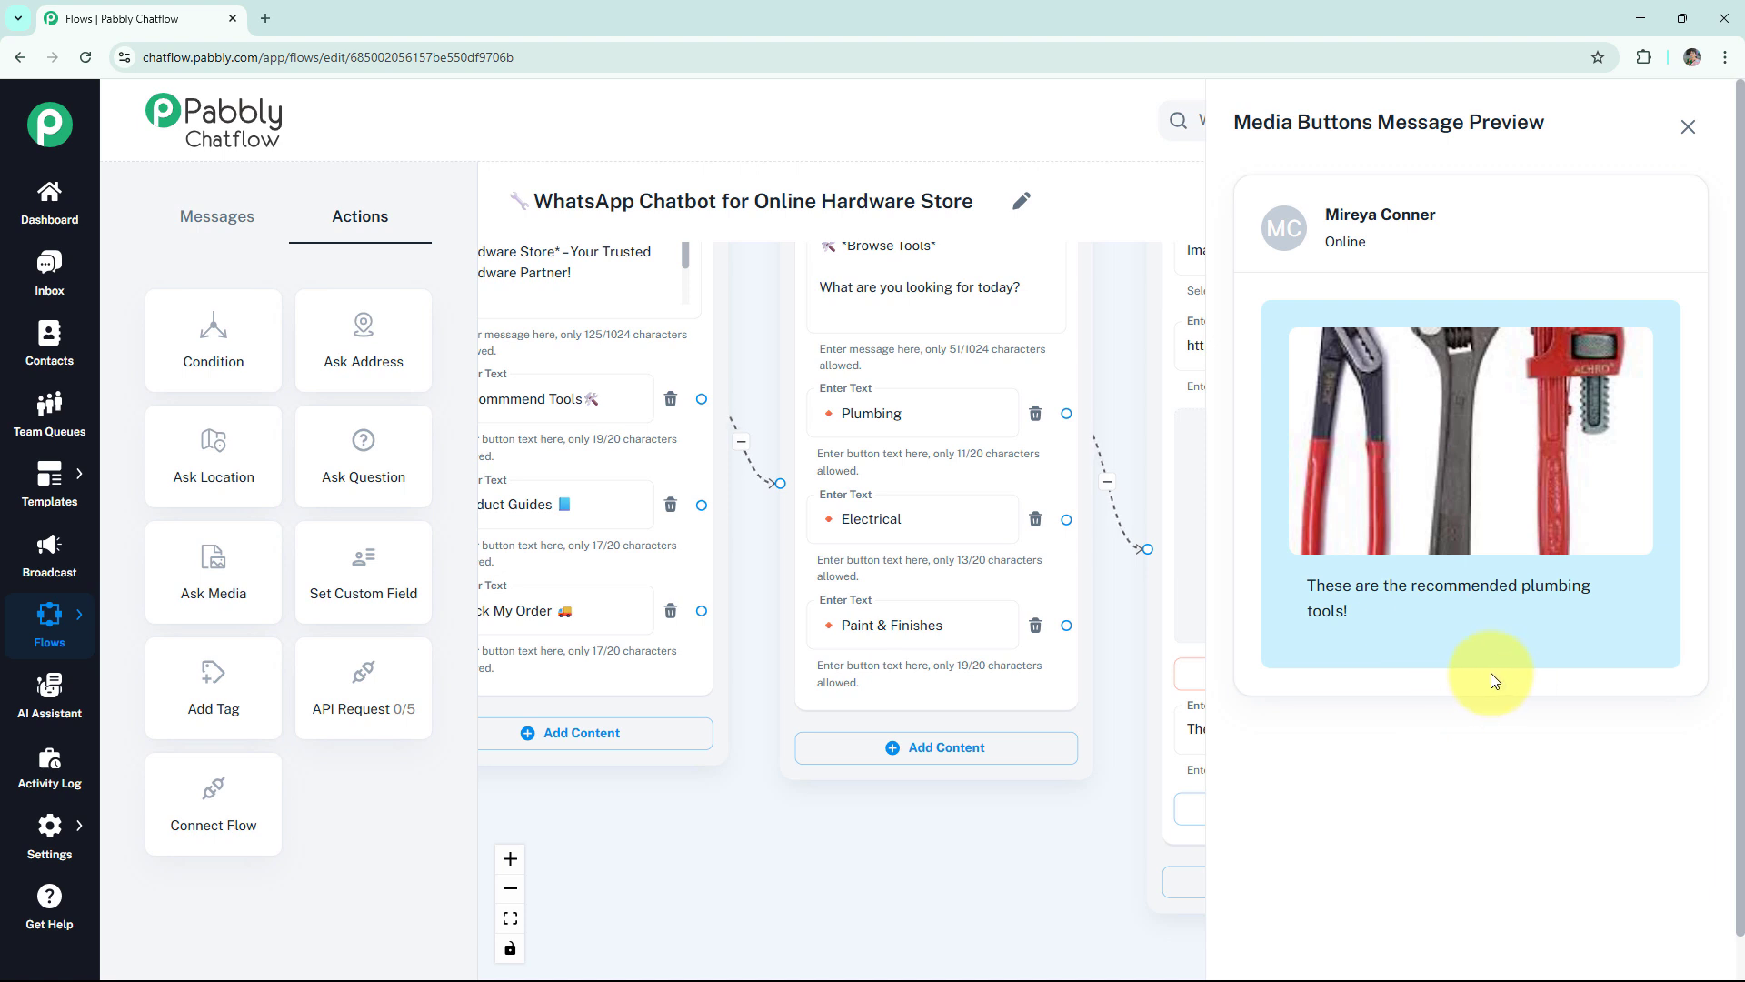
{"action": "left_click", "coordinate": [1688, 126]}
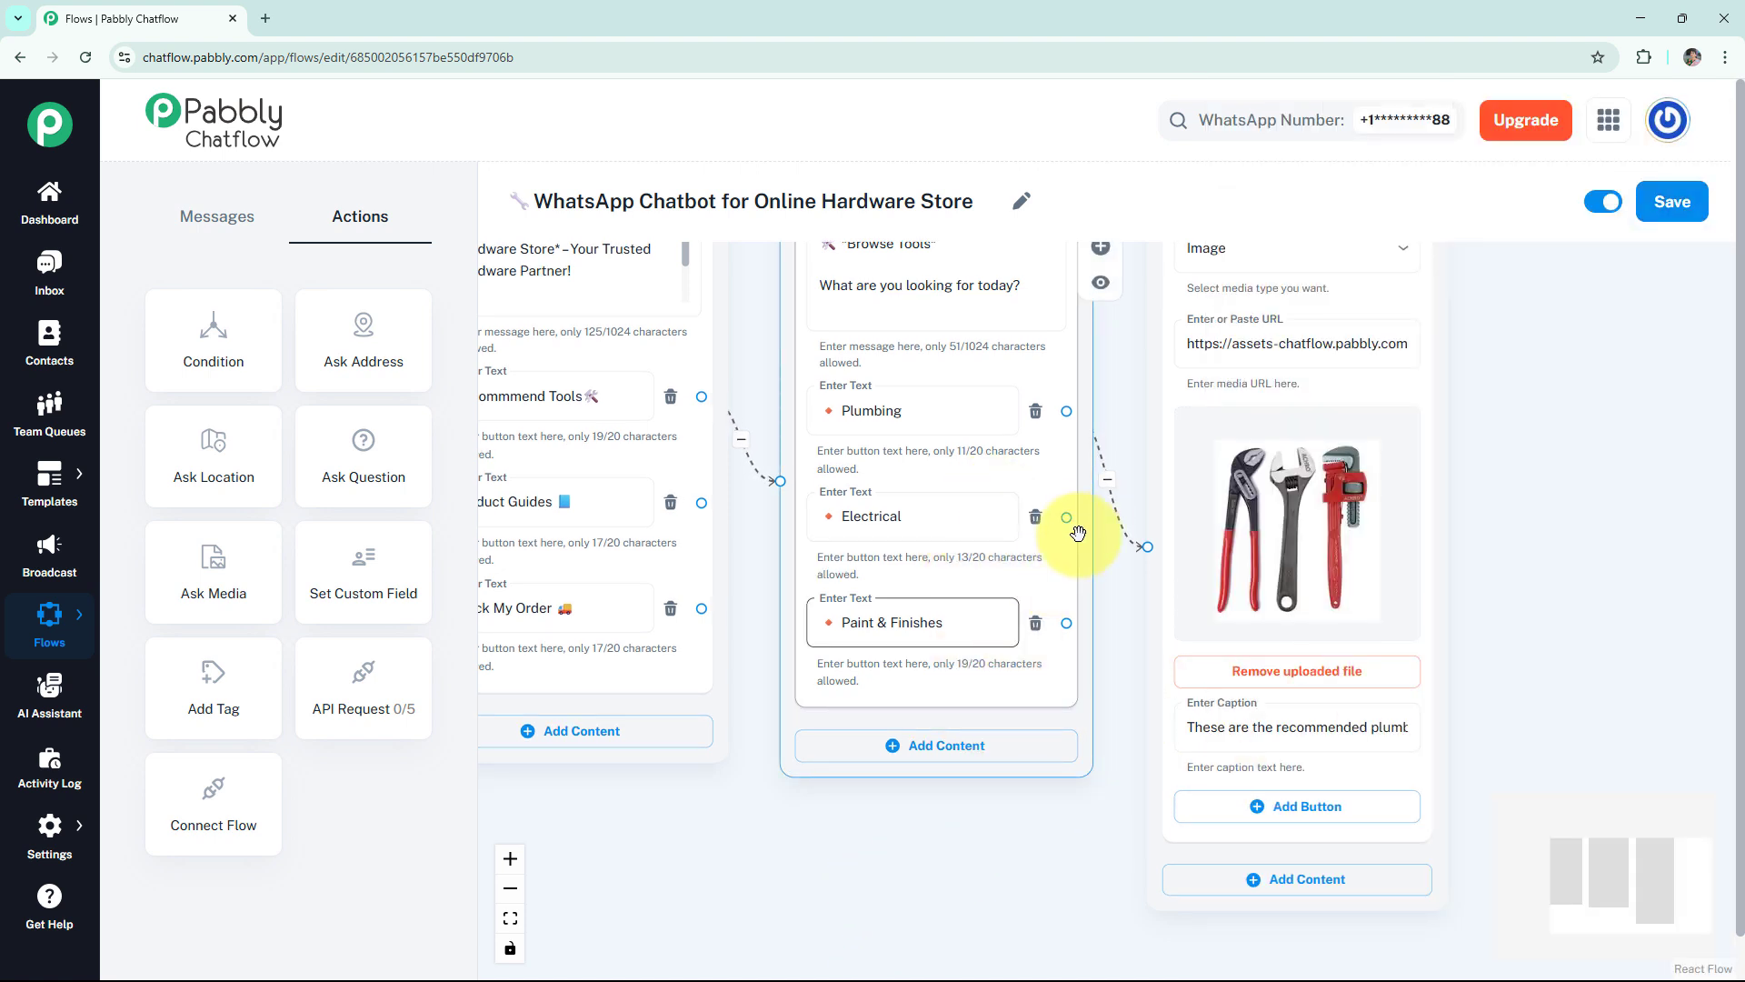
Connect a media message to the Electrical button, with the power tools image and a caption introducing the recommended electrical tools.
{"action": "left_click_drag", "start_coordinate": [1066, 517], "coordinate": [1154, 510]}
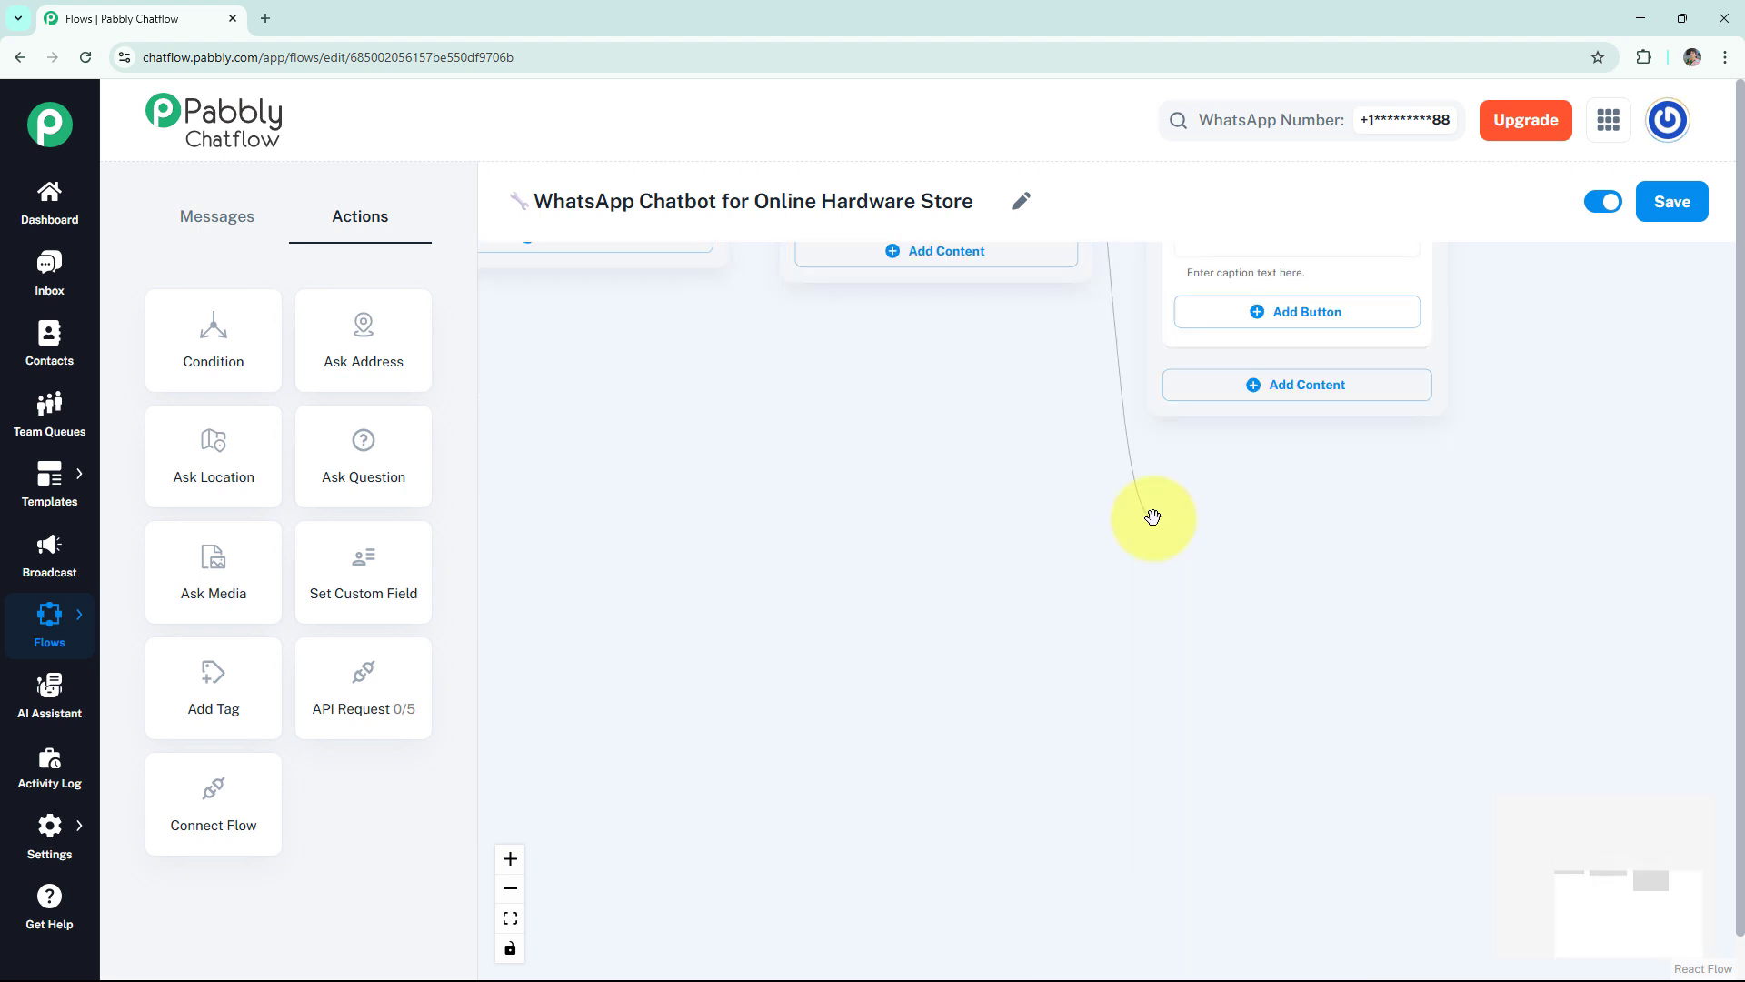
{"action": "left_click", "coordinate": [1115, 607]}
{"action": "left_click_drag", "start_coordinate": [1162, 581], "coordinate": [1273, 518]}
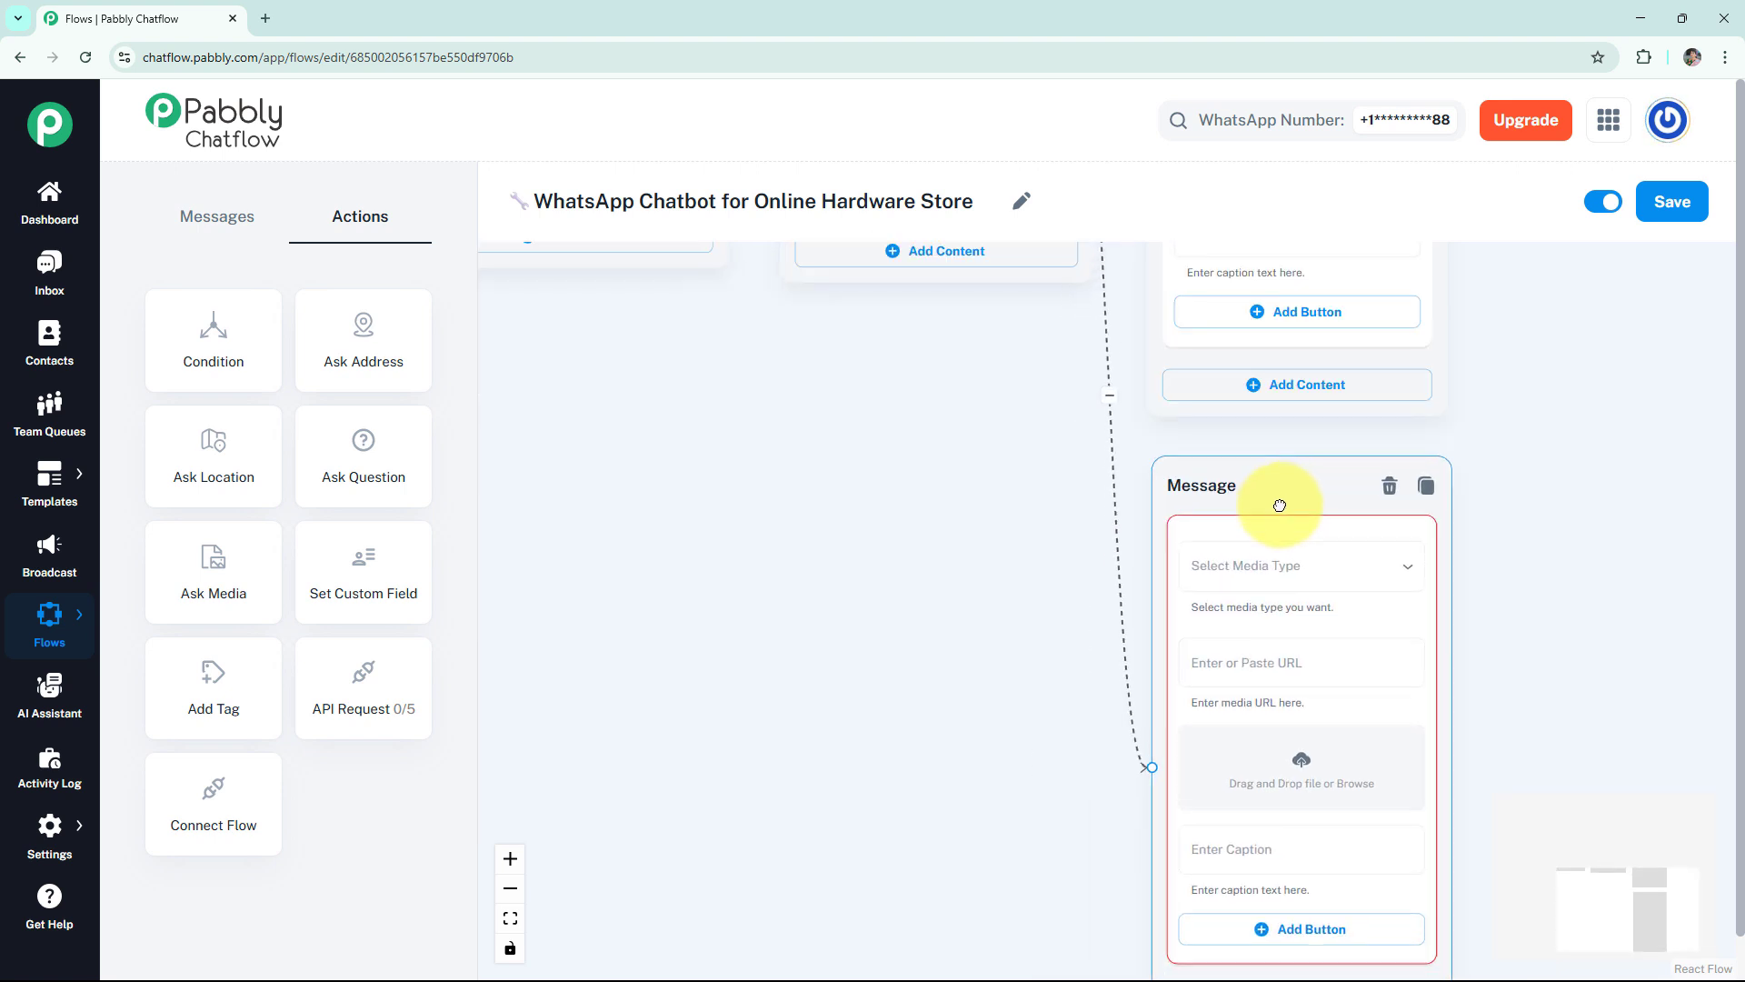
{"action": "left_click", "coordinate": [1277, 568]}
{"action": "left_click", "coordinate": [1260, 619]}
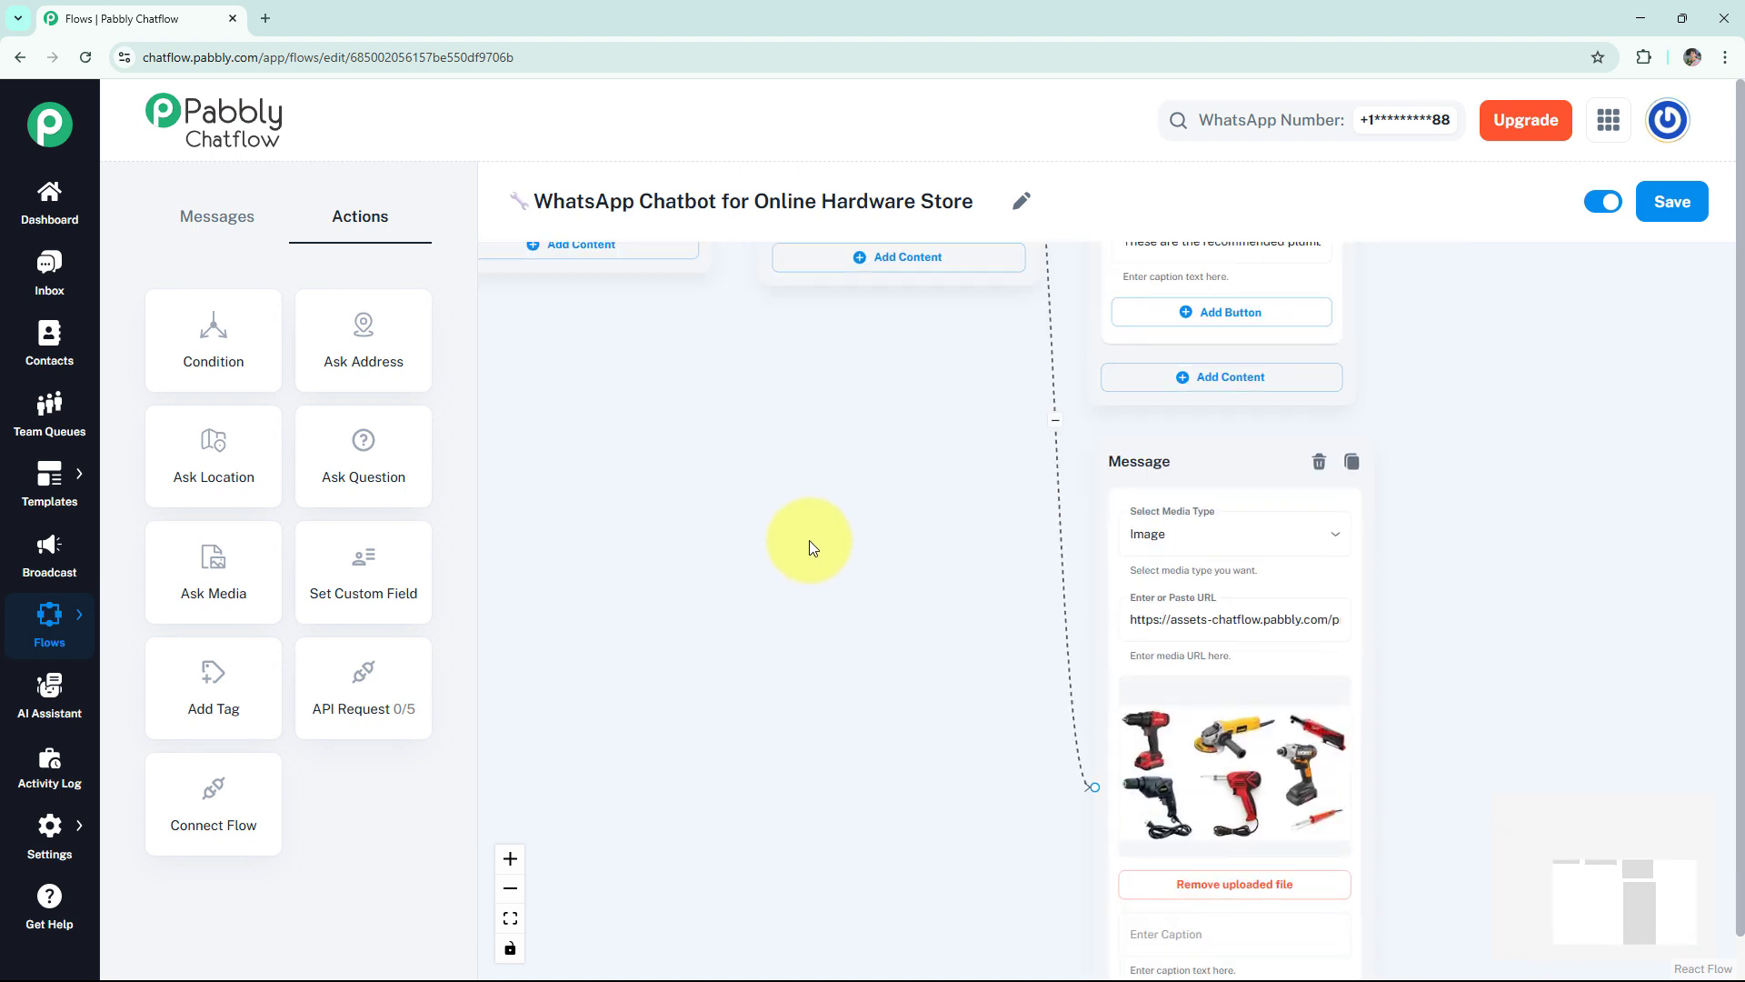
{"action": "left_click_drag", "start_coordinate": [1466, 753], "coordinate": [1430, 616]}
{"action": "left_click", "coordinate": [1200, 796]}
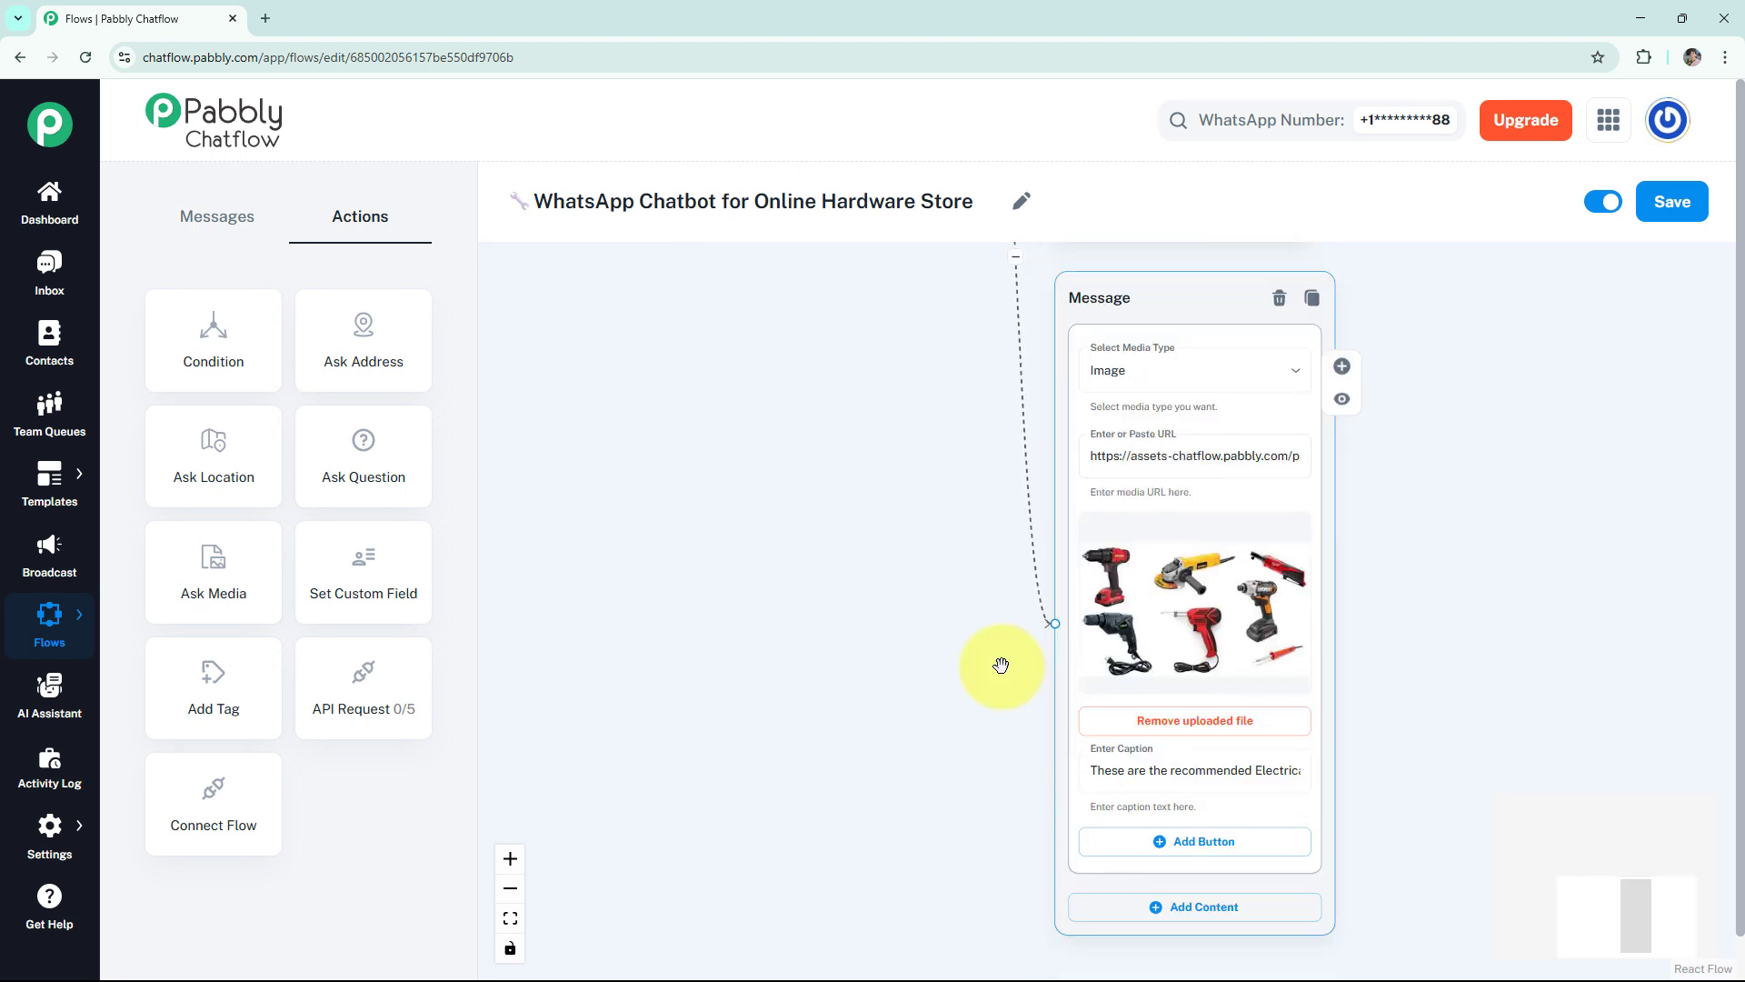
Connect a media message to the Paint & Finishes button, with the rollers and brush image and a "These are the recommended tools" caption.
{"action": "scroll", "coordinate": [1421, 660], "scroll_direction": "down", "scroll_amount": 1}
{"action": "left_click_drag", "start_coordinate": [1438, 529], "coordinate": [1472, 666]}
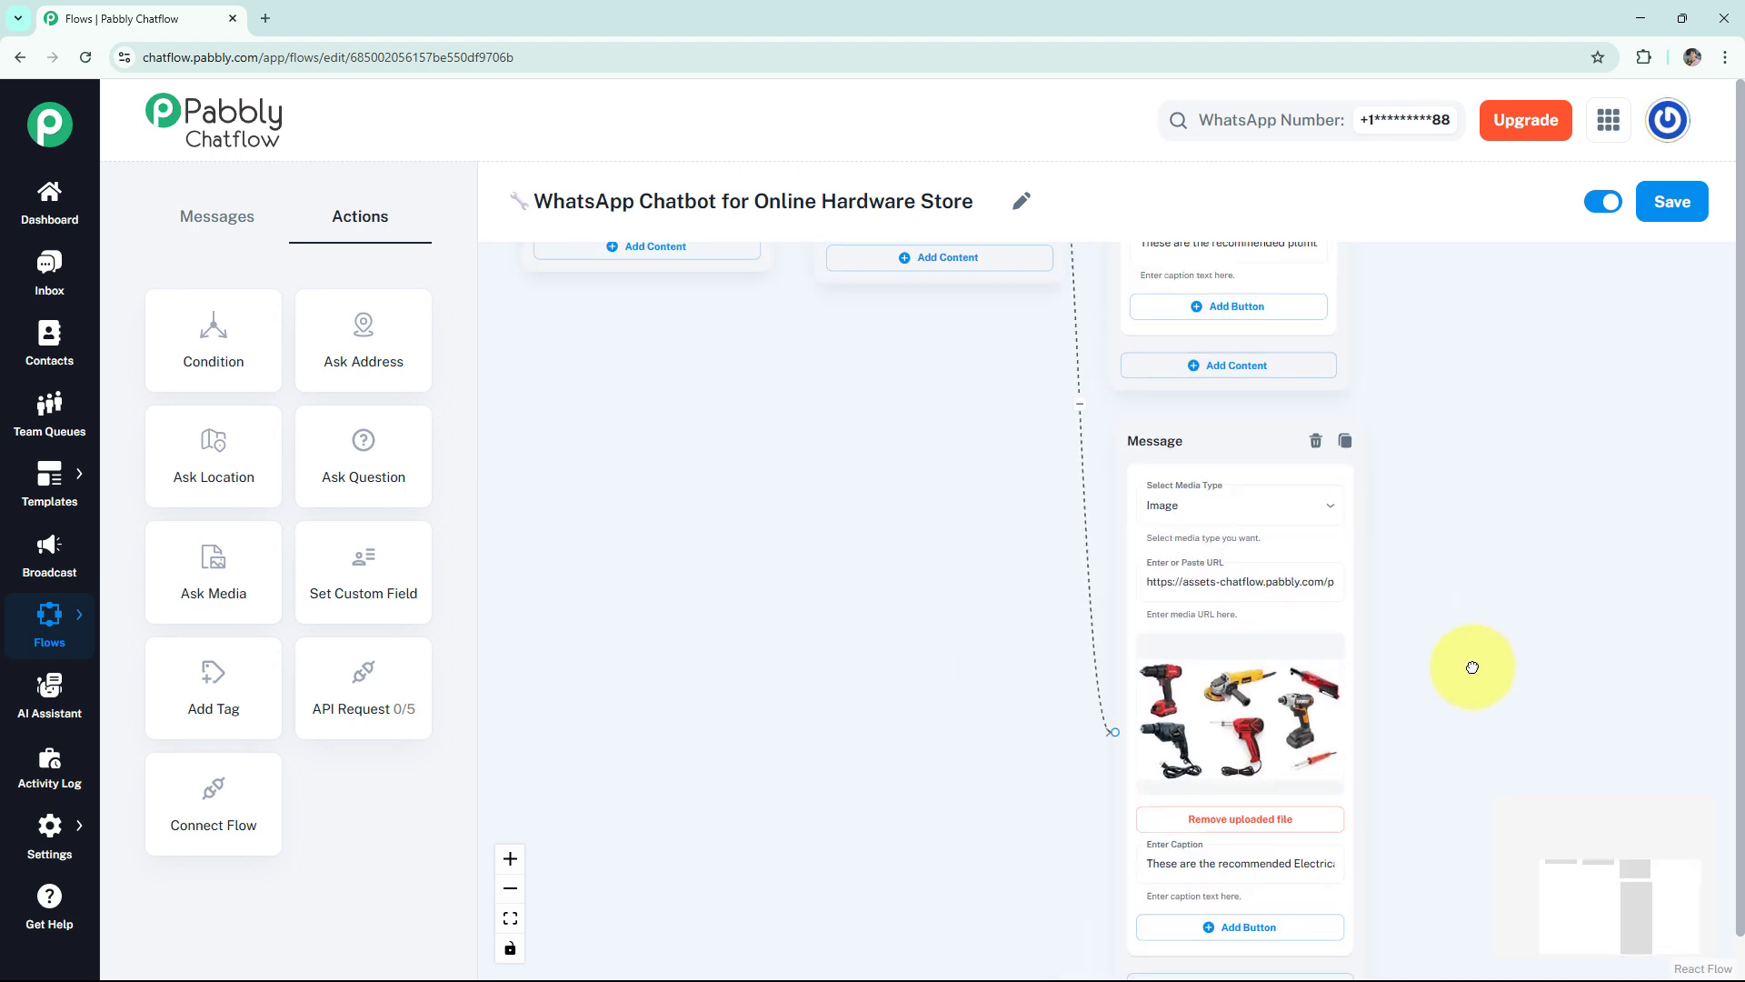
{"action": "left_click_drag", "start_coordinate": [993, 437], "coordinate": [989, 526]}
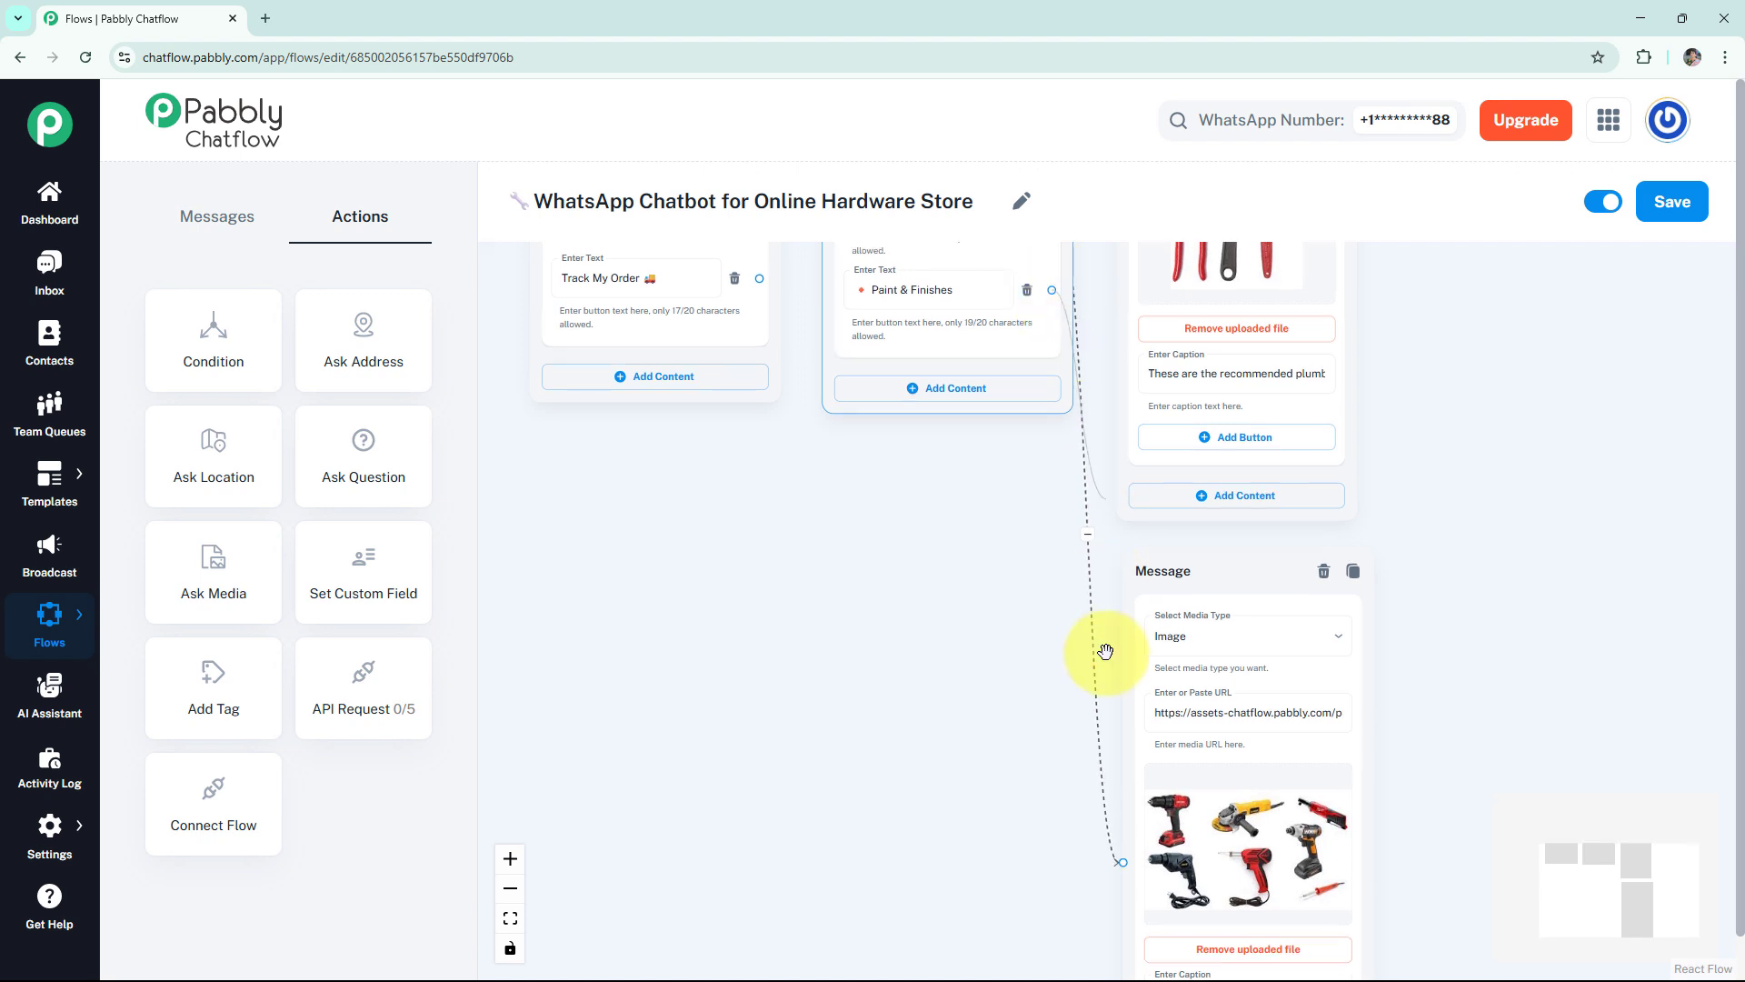
{"action": "scroll", "coordinate": [1114, 909], "scroll_direction": "down", "scroll_amount": 4}
{"action": "left_click", "coordinate": [1139, 883]}
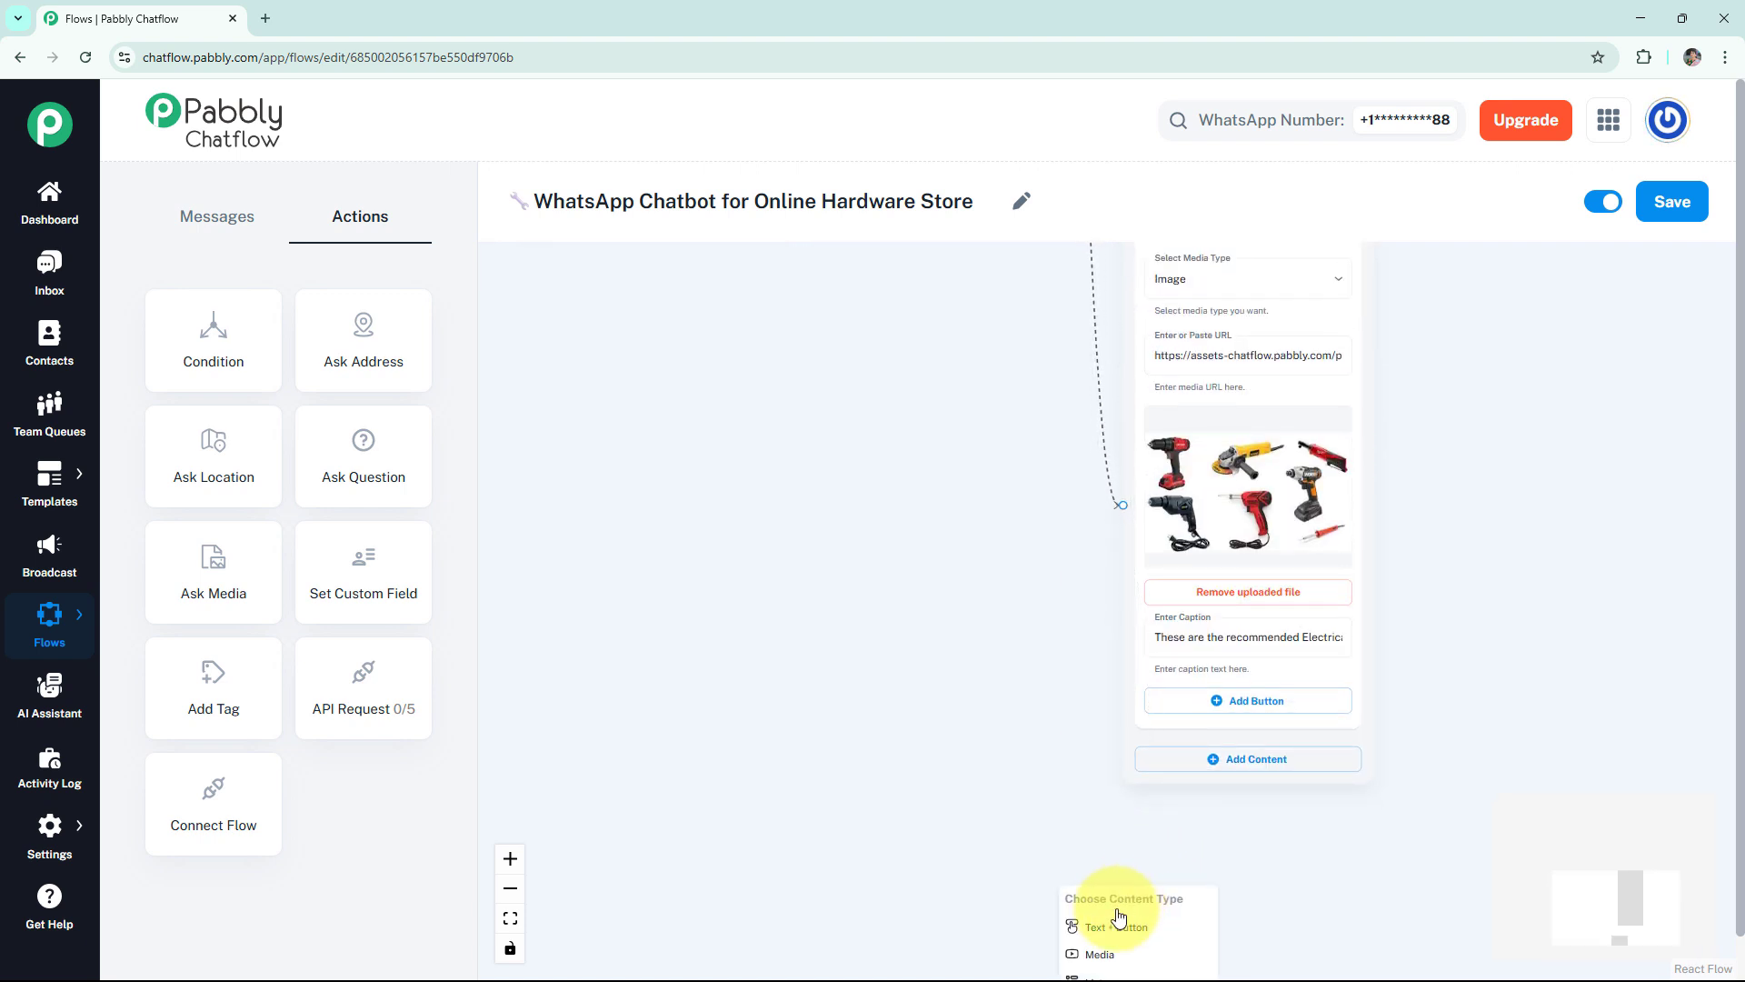
{"action": "scroll", "coordinate": [1318, 900], "scroll_direction": "down", "scroll_amount": 1}
{"action": "left_click", "coordinate": [1216, 916]}
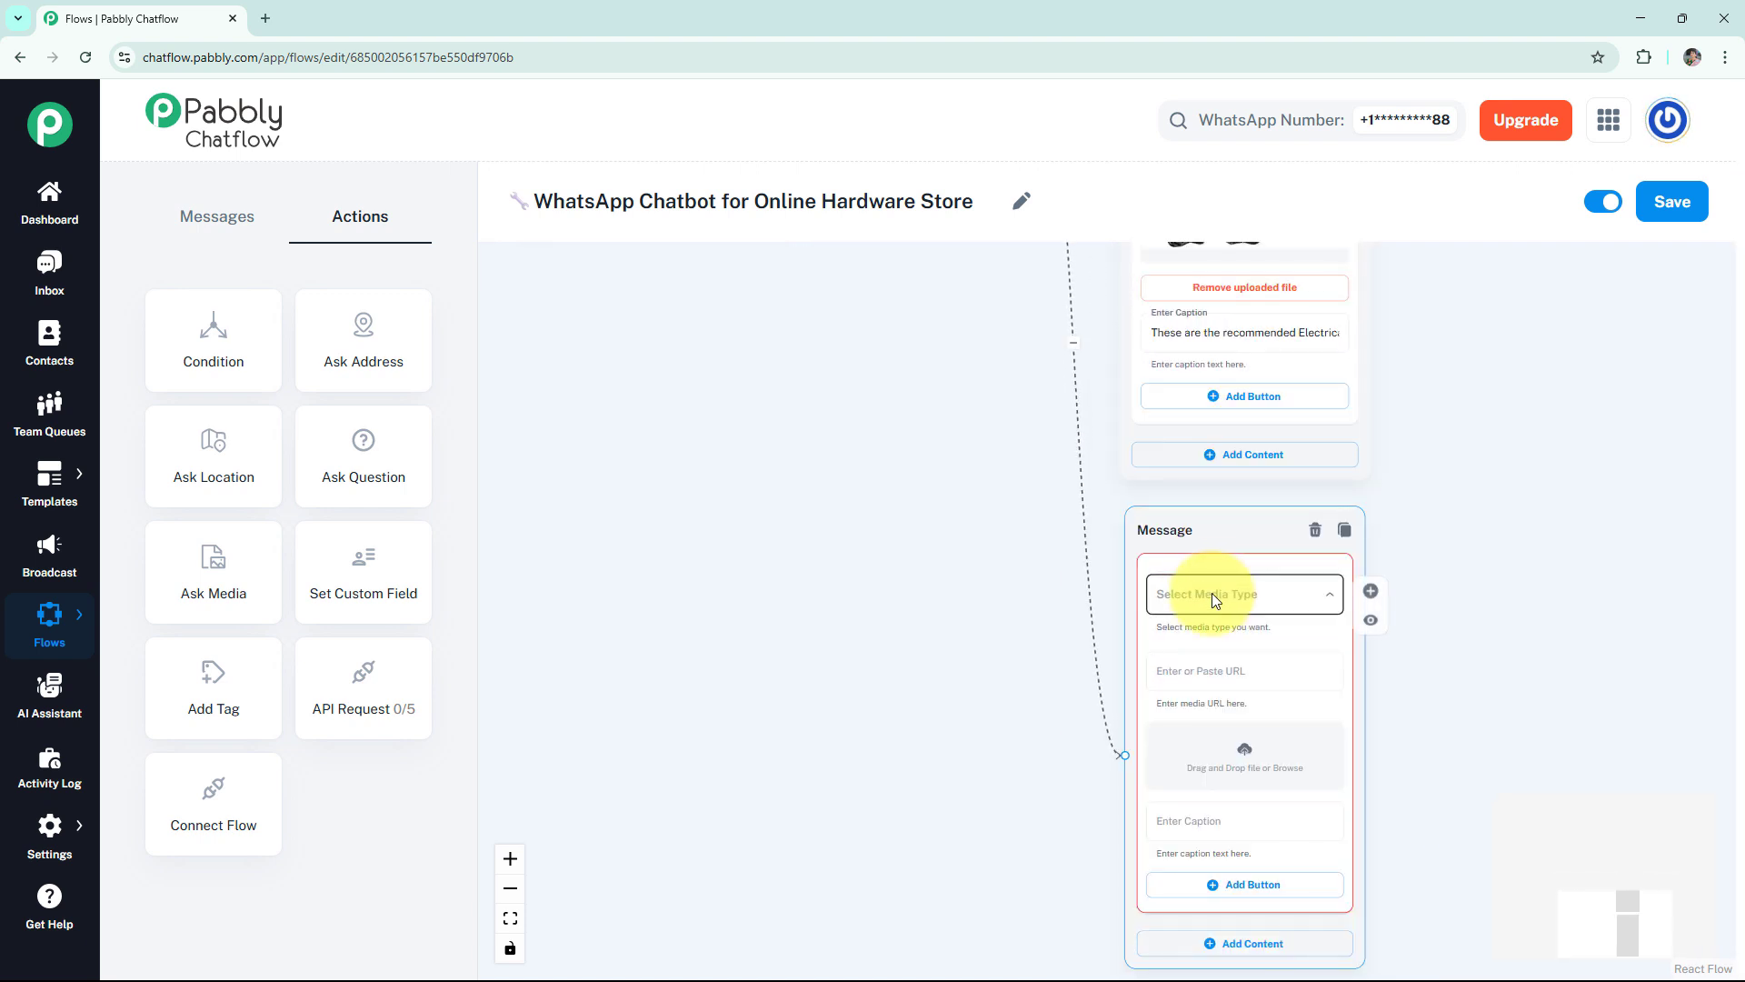
{"action": "left_click", "coordinate": [1213, 593]}
{"action": "left_click", "coordinate": [1179, 641]}
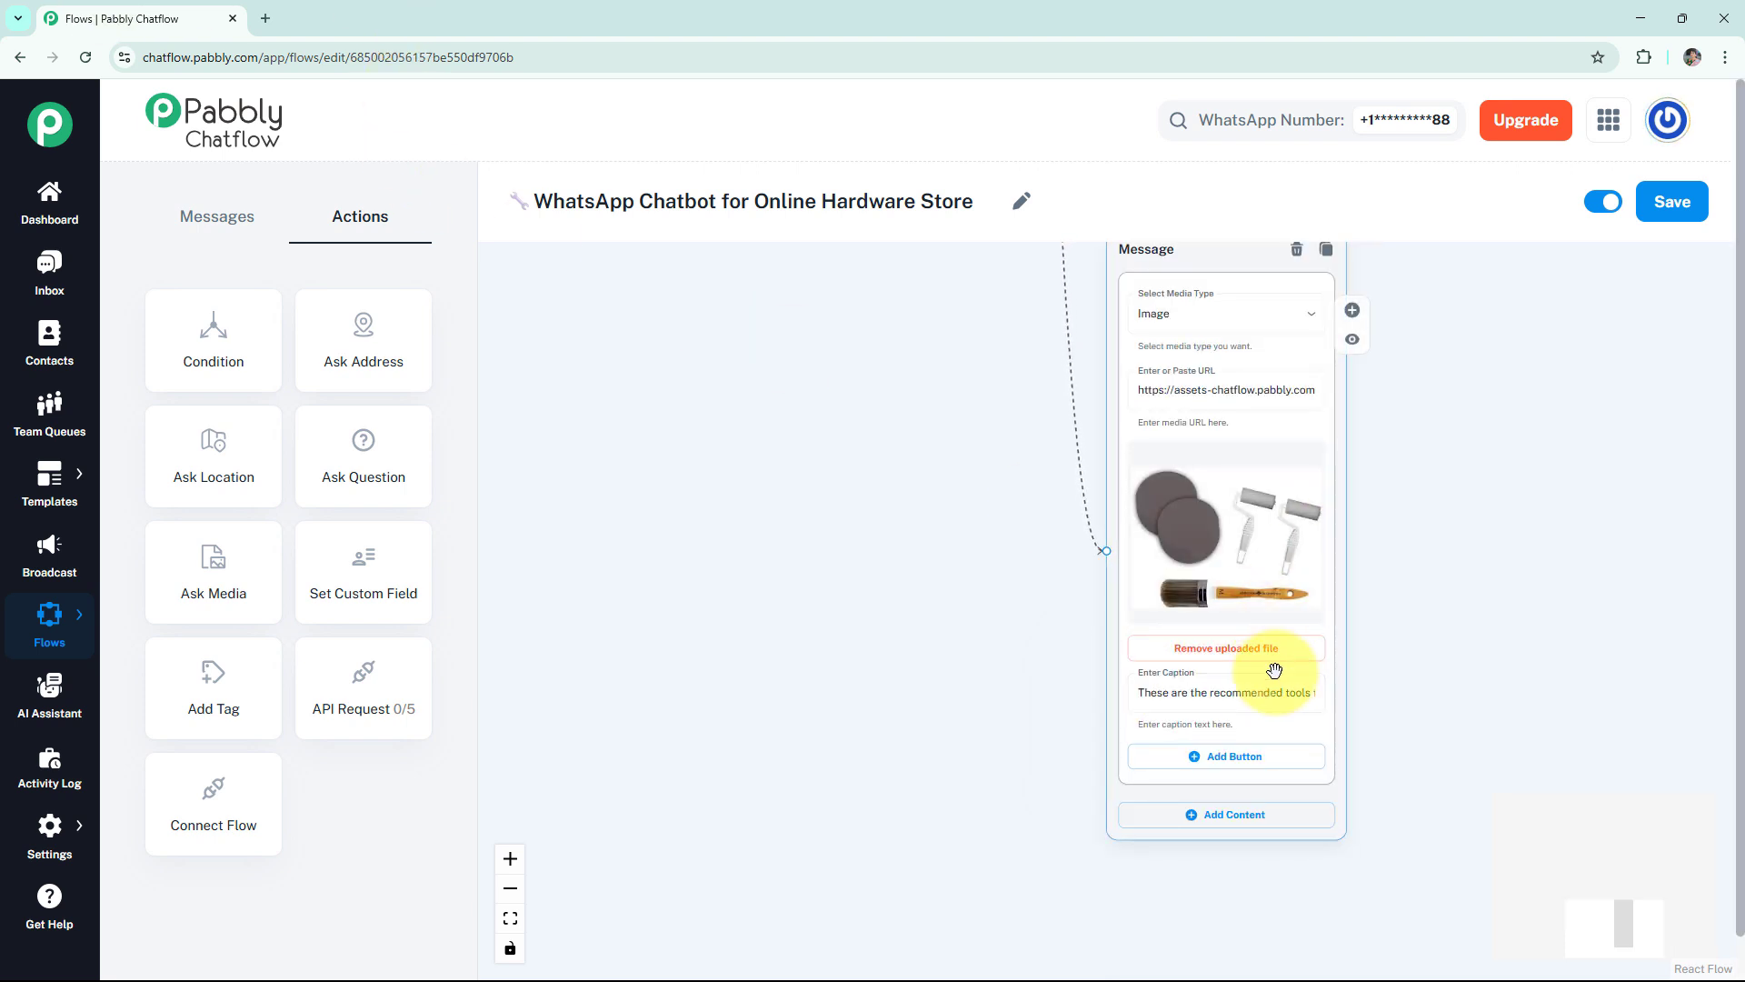
Connect a text message to the Product Guides button with the Plumbing, Electrical and Paint & Finishes tool guides, and preview it.
{"action": "left_click_drag", "start_coordinate": [1510, 547], "coordinate": [1507, 619]}
{"action": "scroll", "coordinate": [1504, 614], "scroll_direction": "down", "scroll_amount": 3}
{"action": "left_click_drag", "start_coordinate": [1532, 311], "coordinate": [1391, 691]}
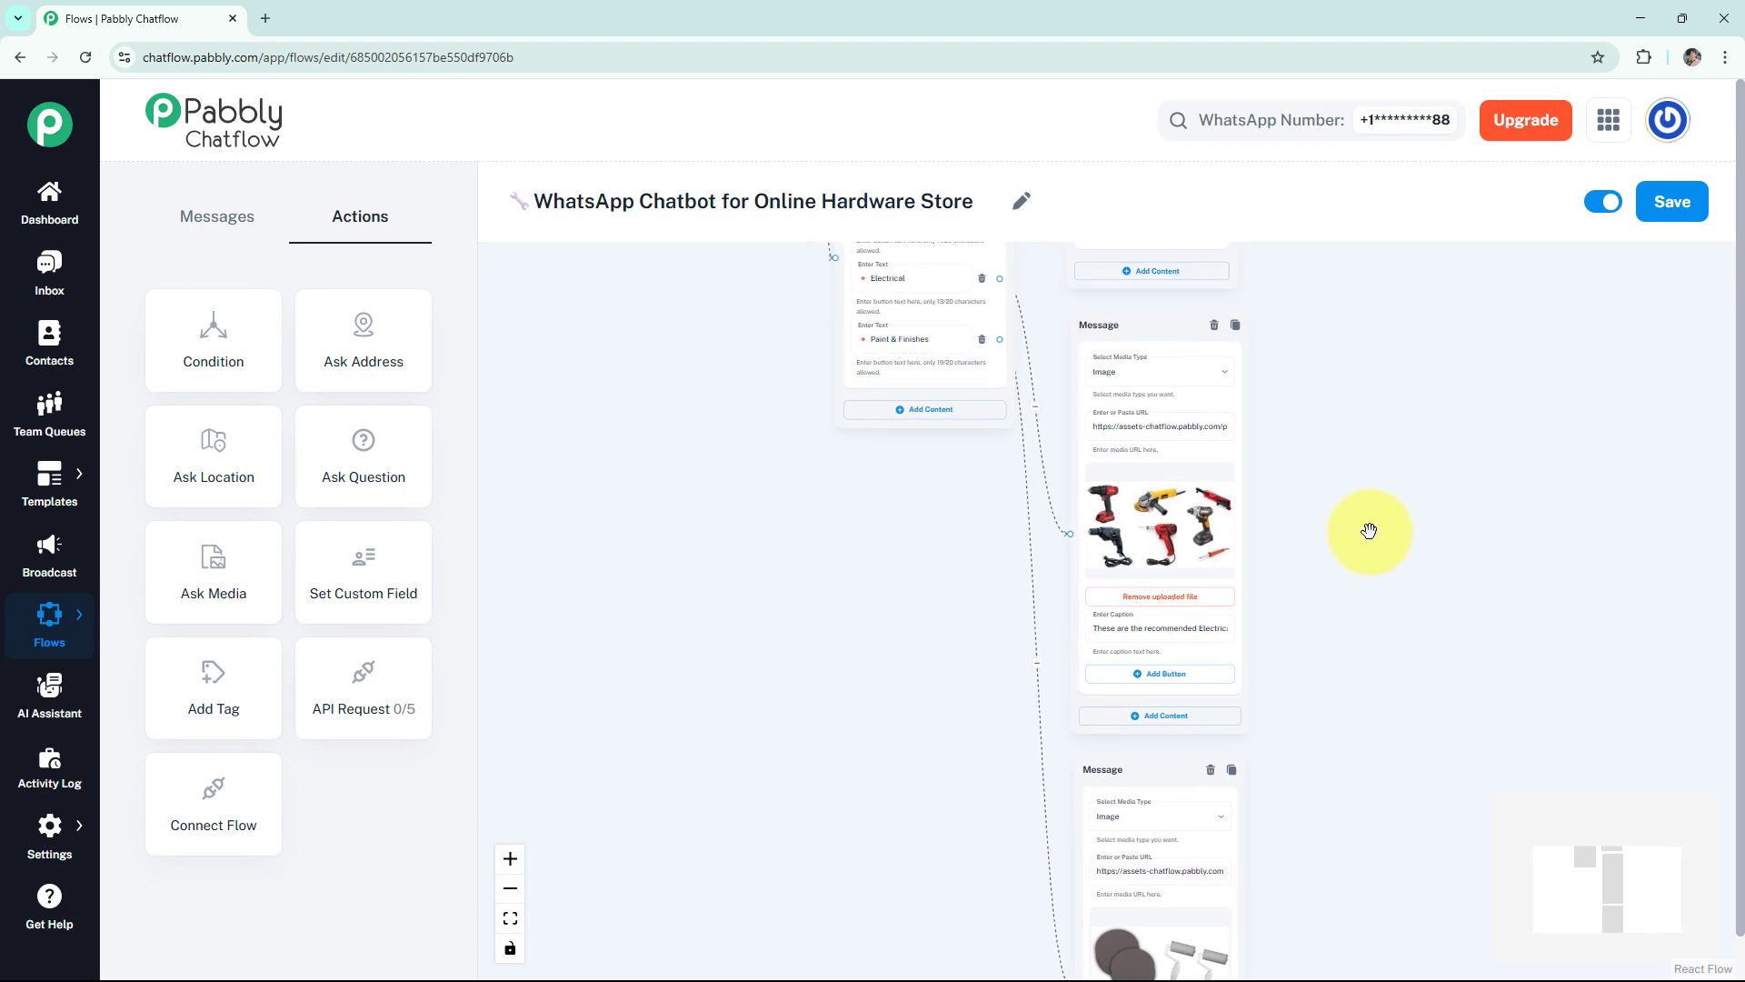
{"action": "scroll", "coordinate": [1388, 507], "scroll_direction": "down", "scroll_amount": 3}
{"action": "left_click_drag", "start_coordinate": [1388, 518], "coordinate": [1319, 703]}
{"action": "left_click_drag", "start_coordinate": [1015, 419], "coordinate": [1025, 370]}
{"action": "scroll", "coordinate": [818, 576], "scroll_direction": "up", "scroll_amount": 4}
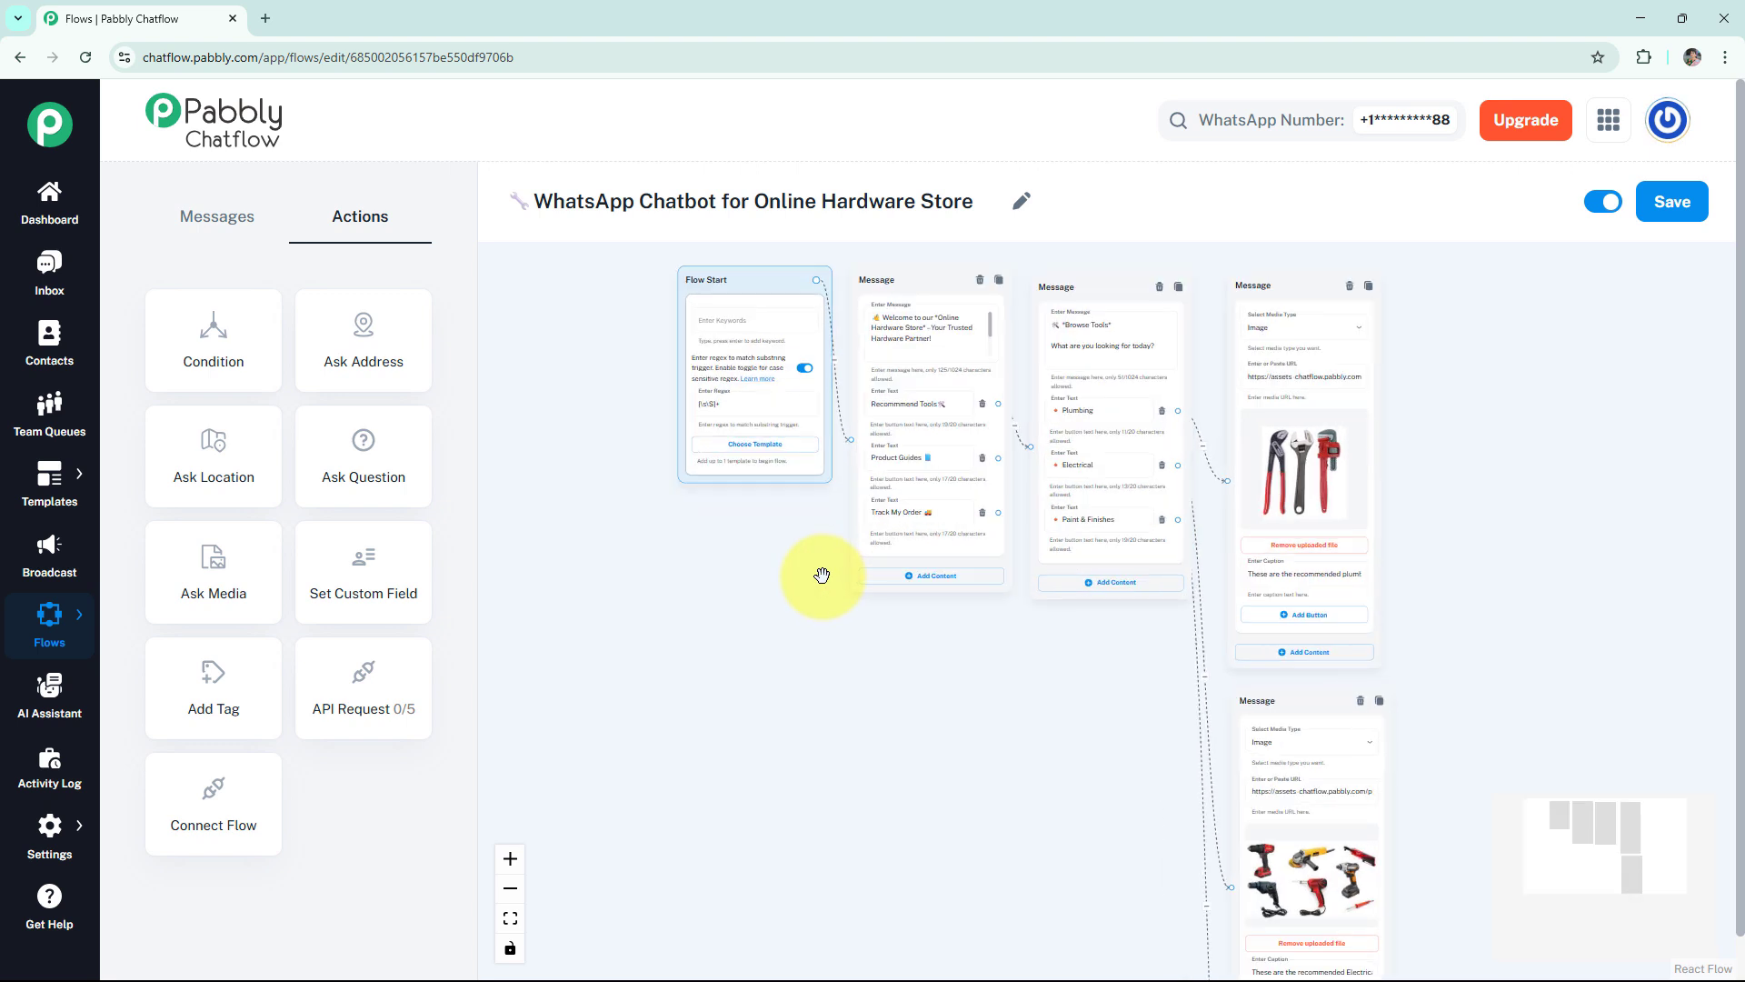
{"action": "left_click_drag", "start_coordinate": [1044, 428], "coordinate": [1344, 377]}
{"action": "left_click", "coordinate": [1343, 379]}
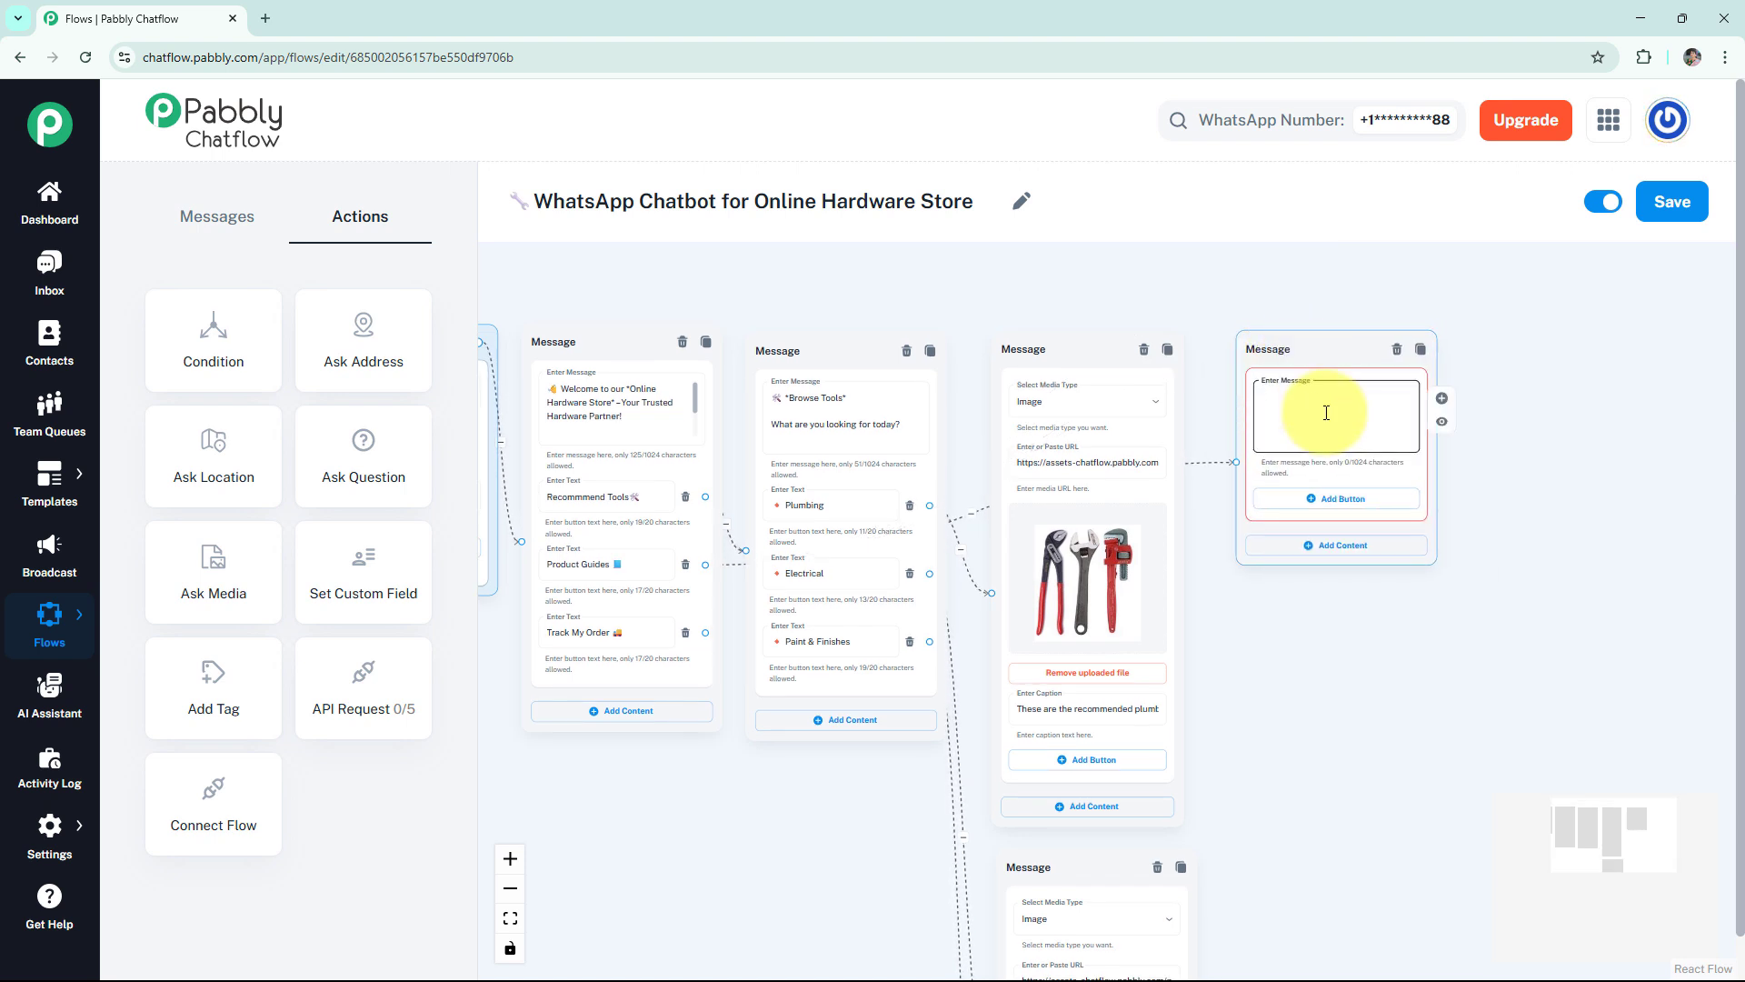
{"action": "key", "text": "ctrl+v"}
{"action": "left_click", "coordinate": [1400, 402]}
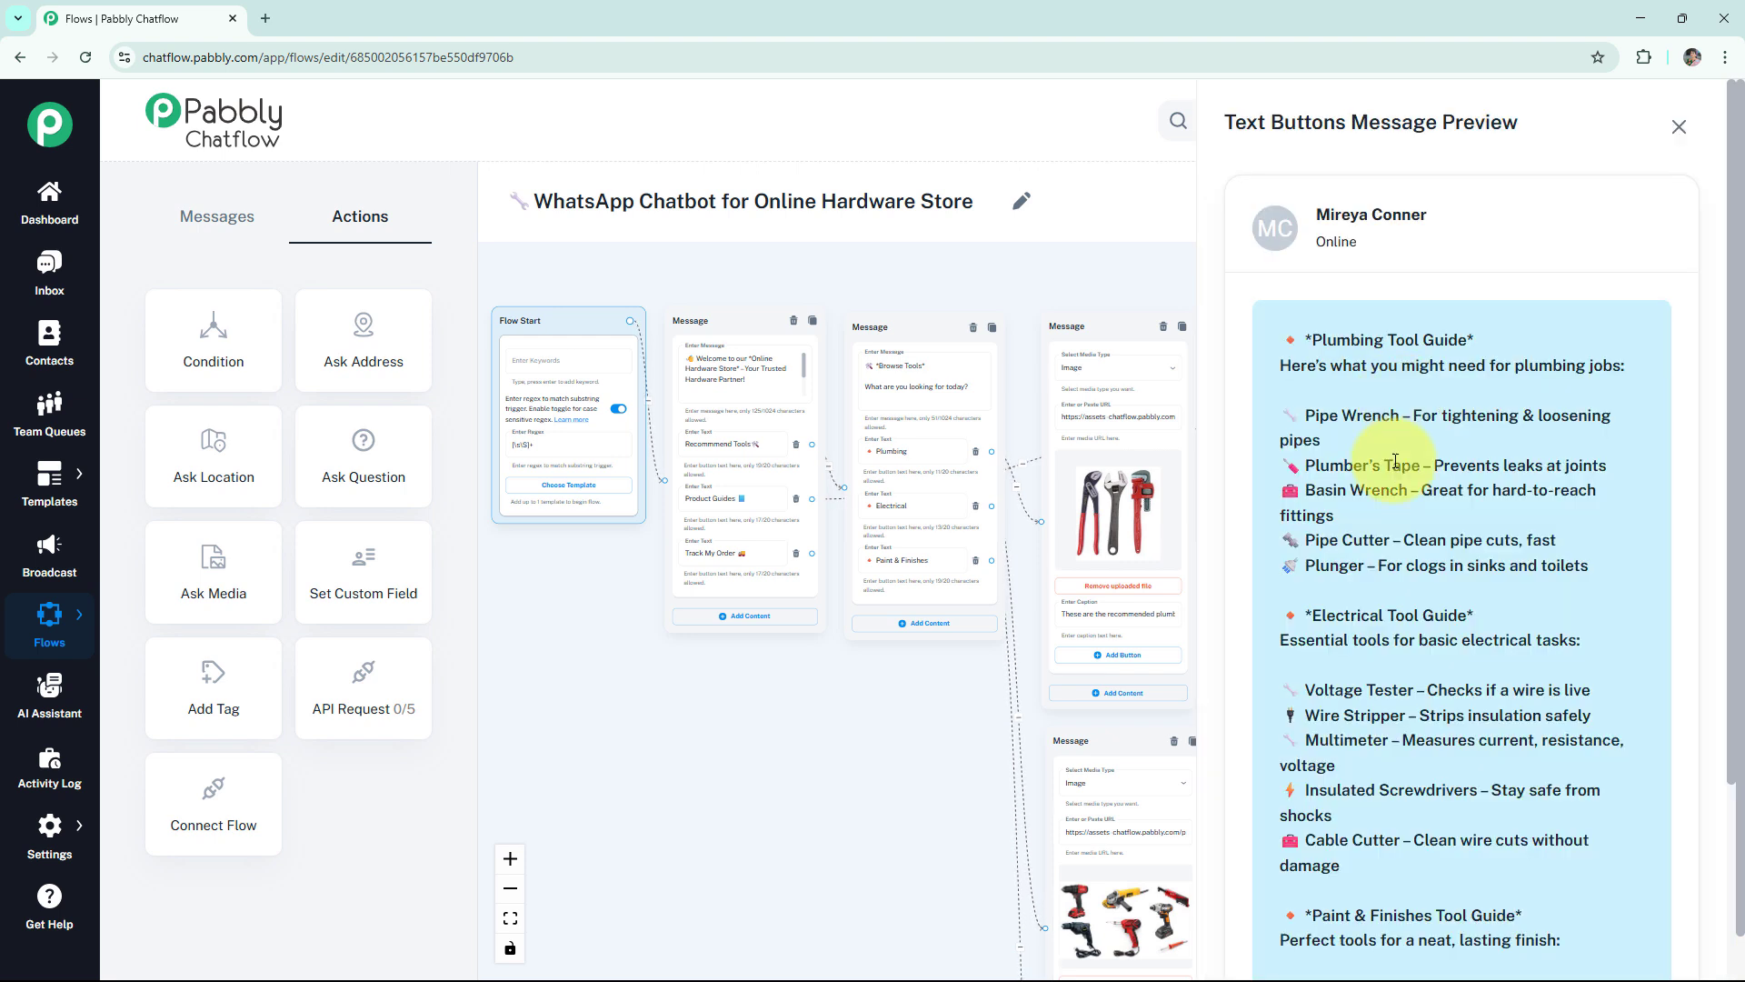
{"action": "scroll", "coordinate": [1491, 429], "scroll_direction": "down", "scroll_amount": 2}
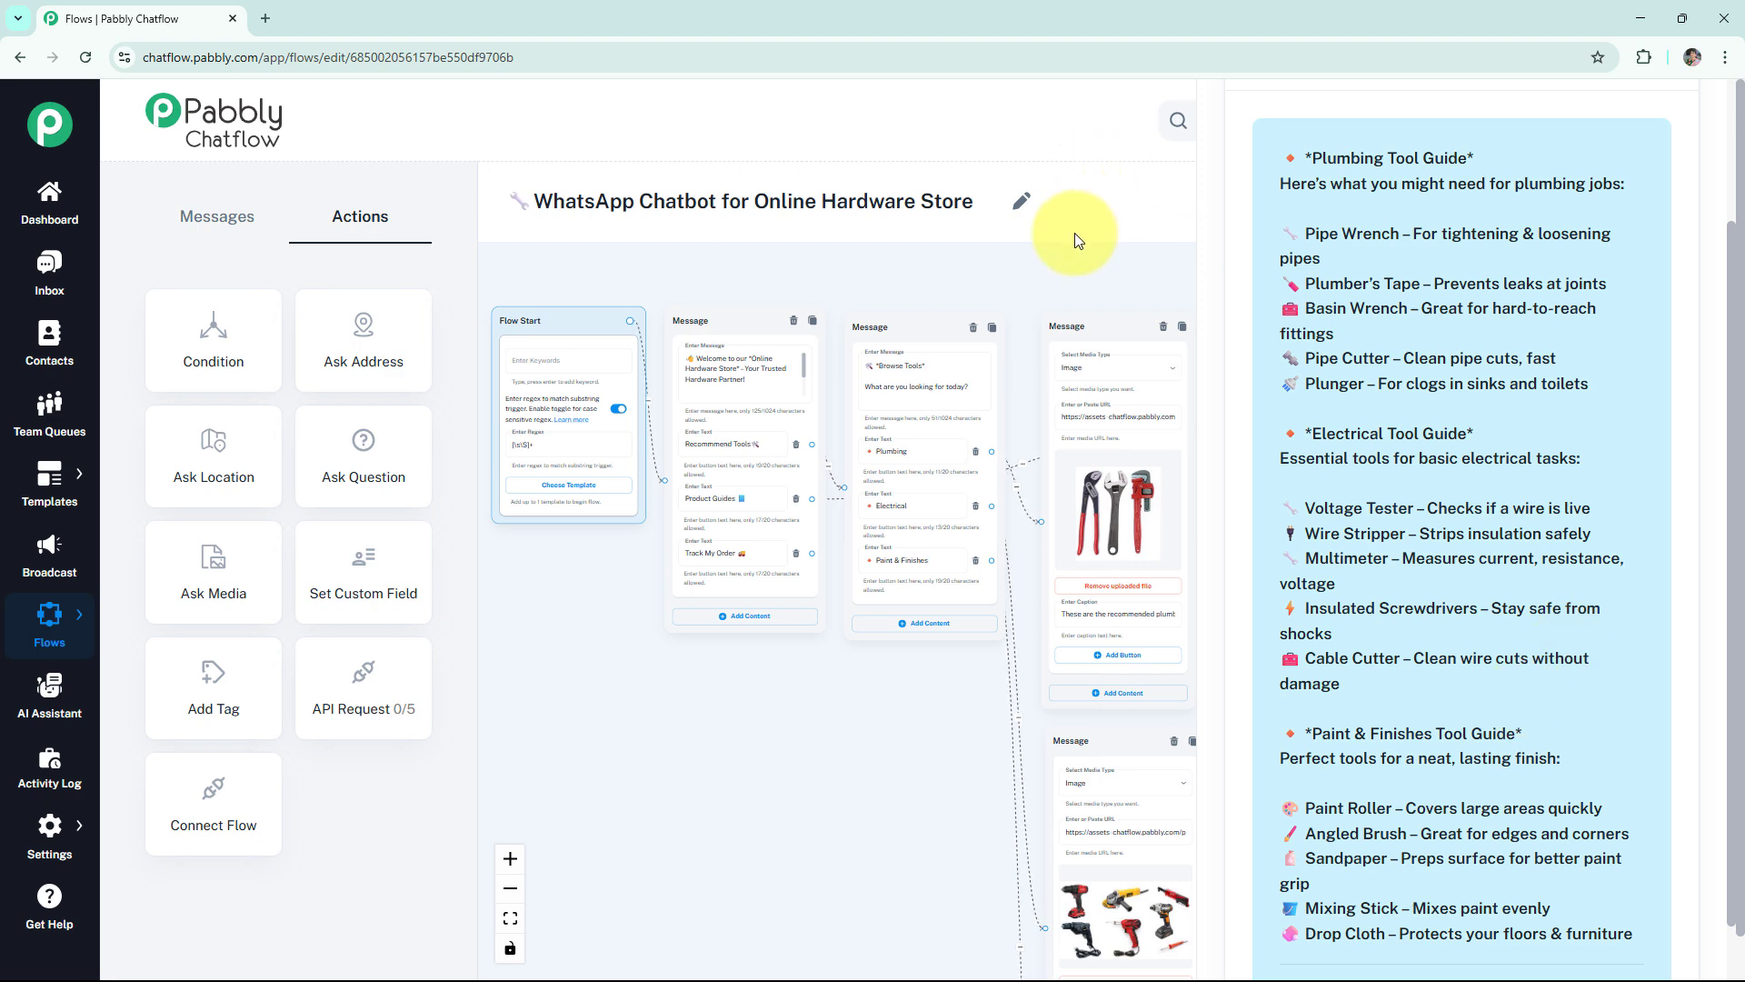
{"action": "scroll", "coordinate": [1454, 205], "scroll_direction": "up", "scroll_amount": 2}
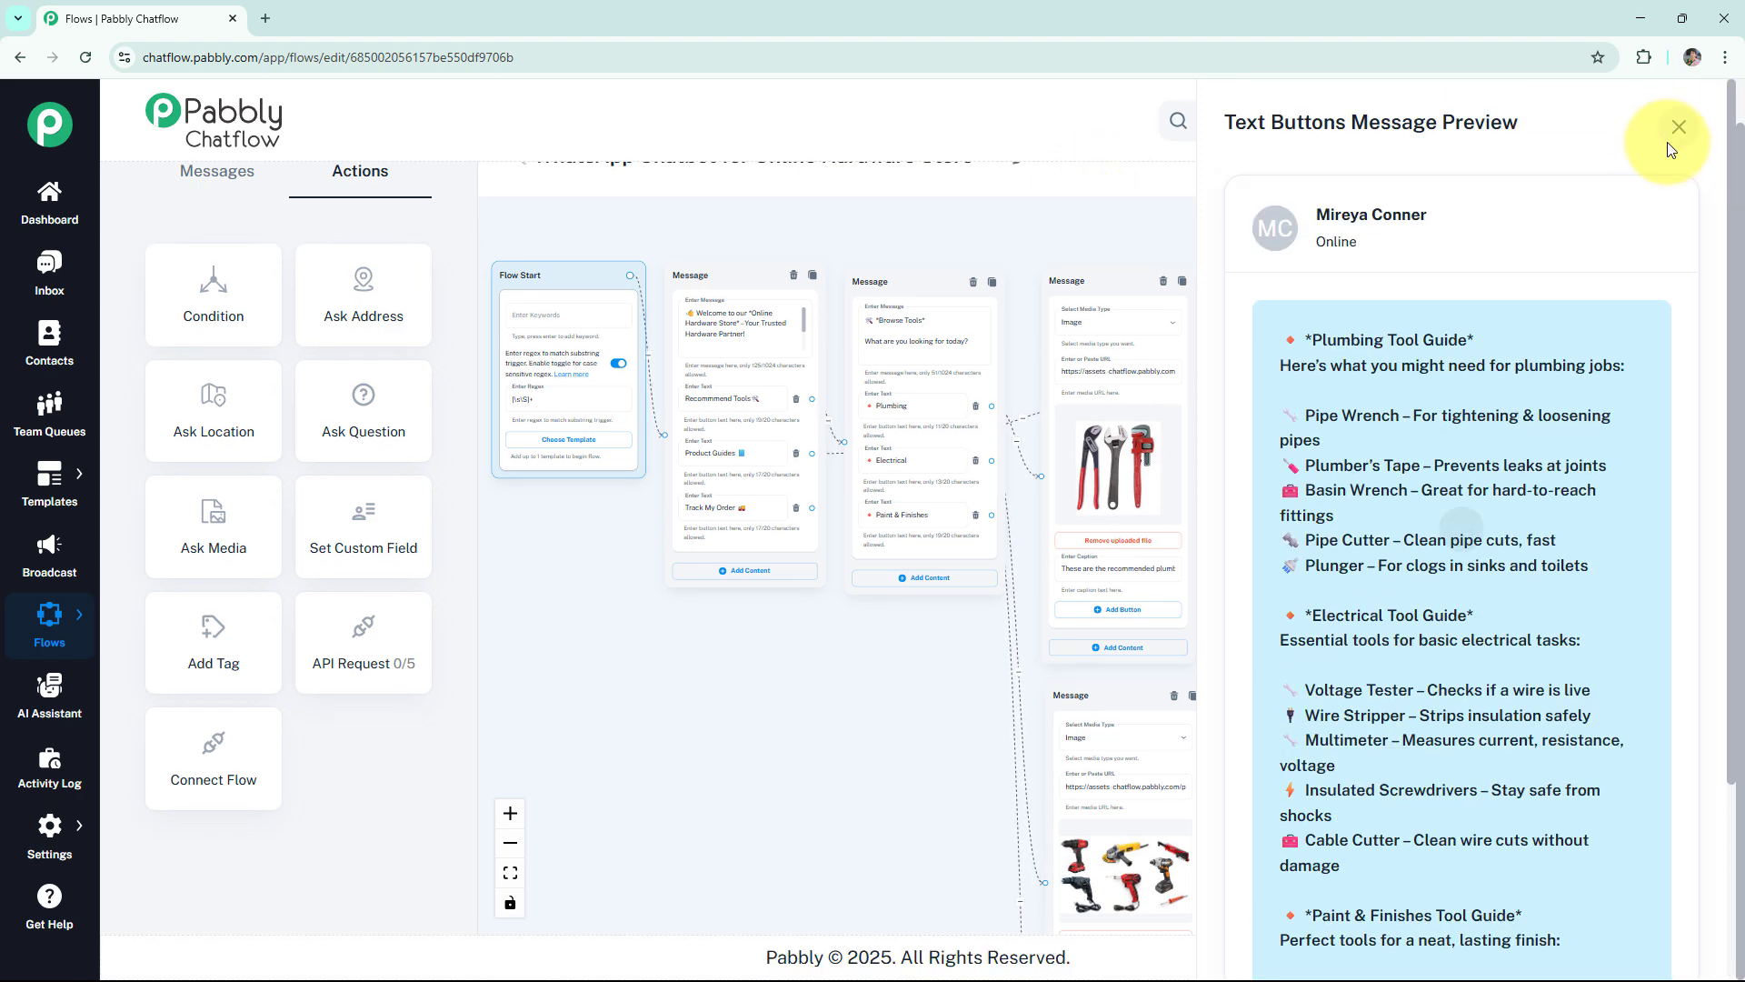
{"action": "left_click", "coordinate": [1672, 139]}
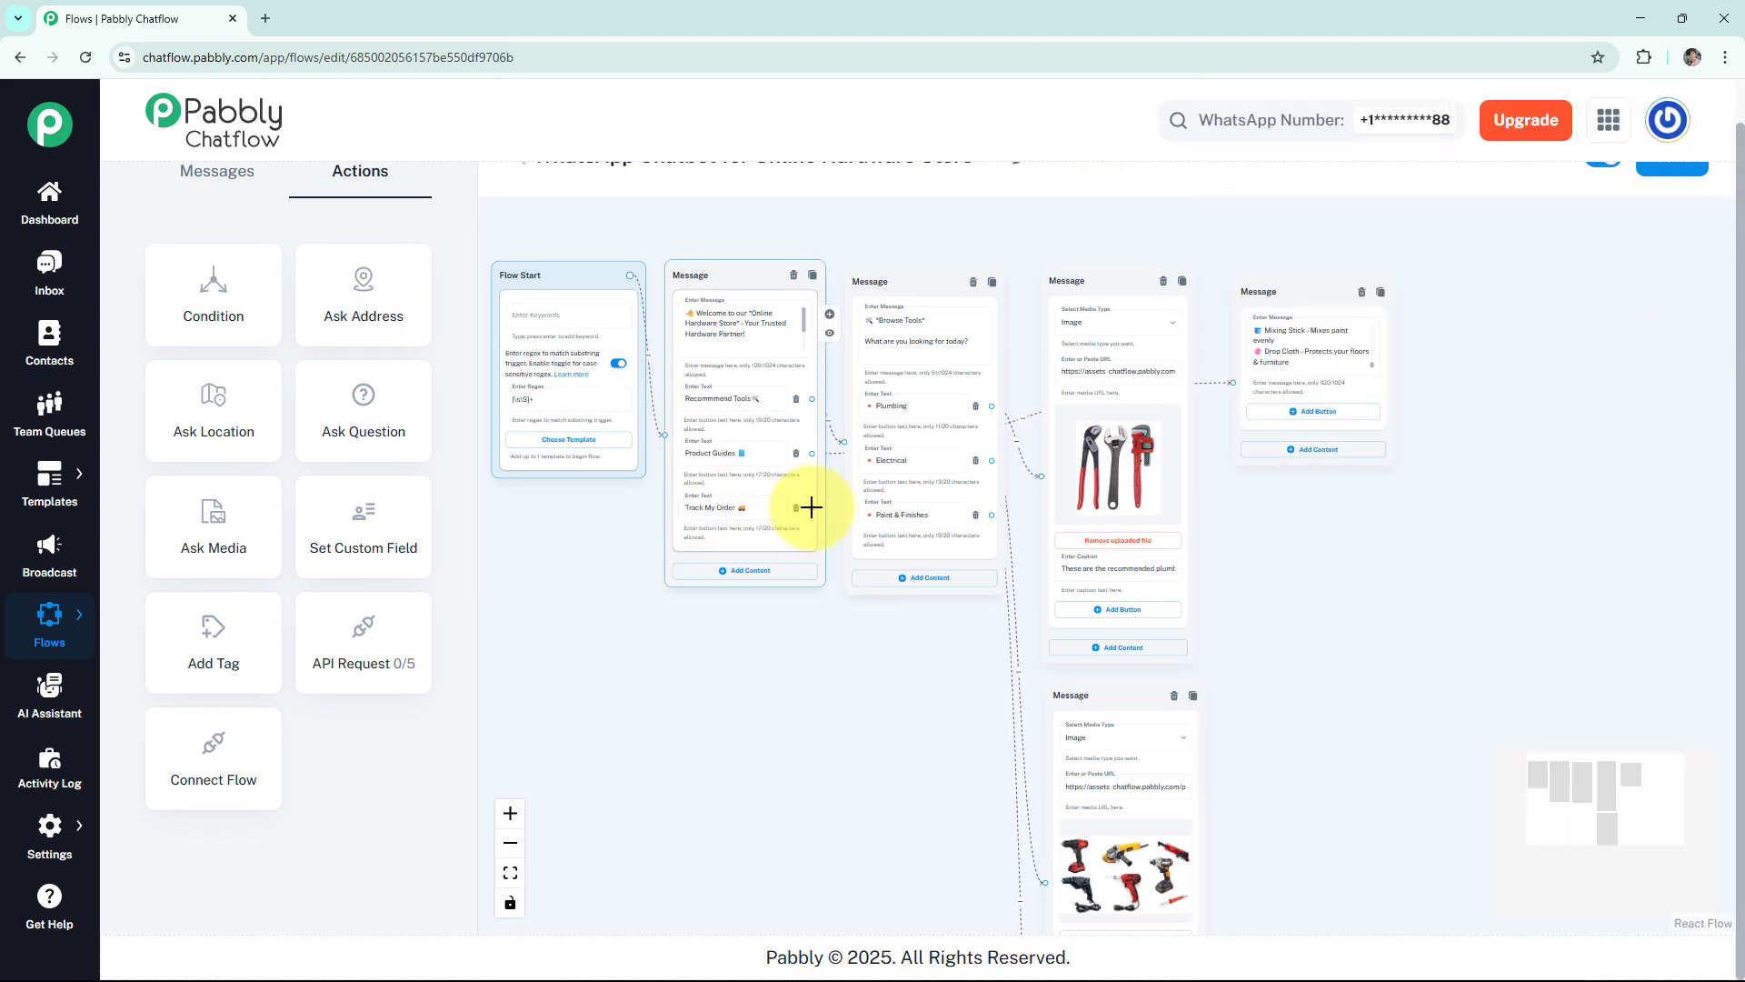
{"action": "left_click_drag", "start_coordinate": [811, 507], "coordinate": [1262, 501]}
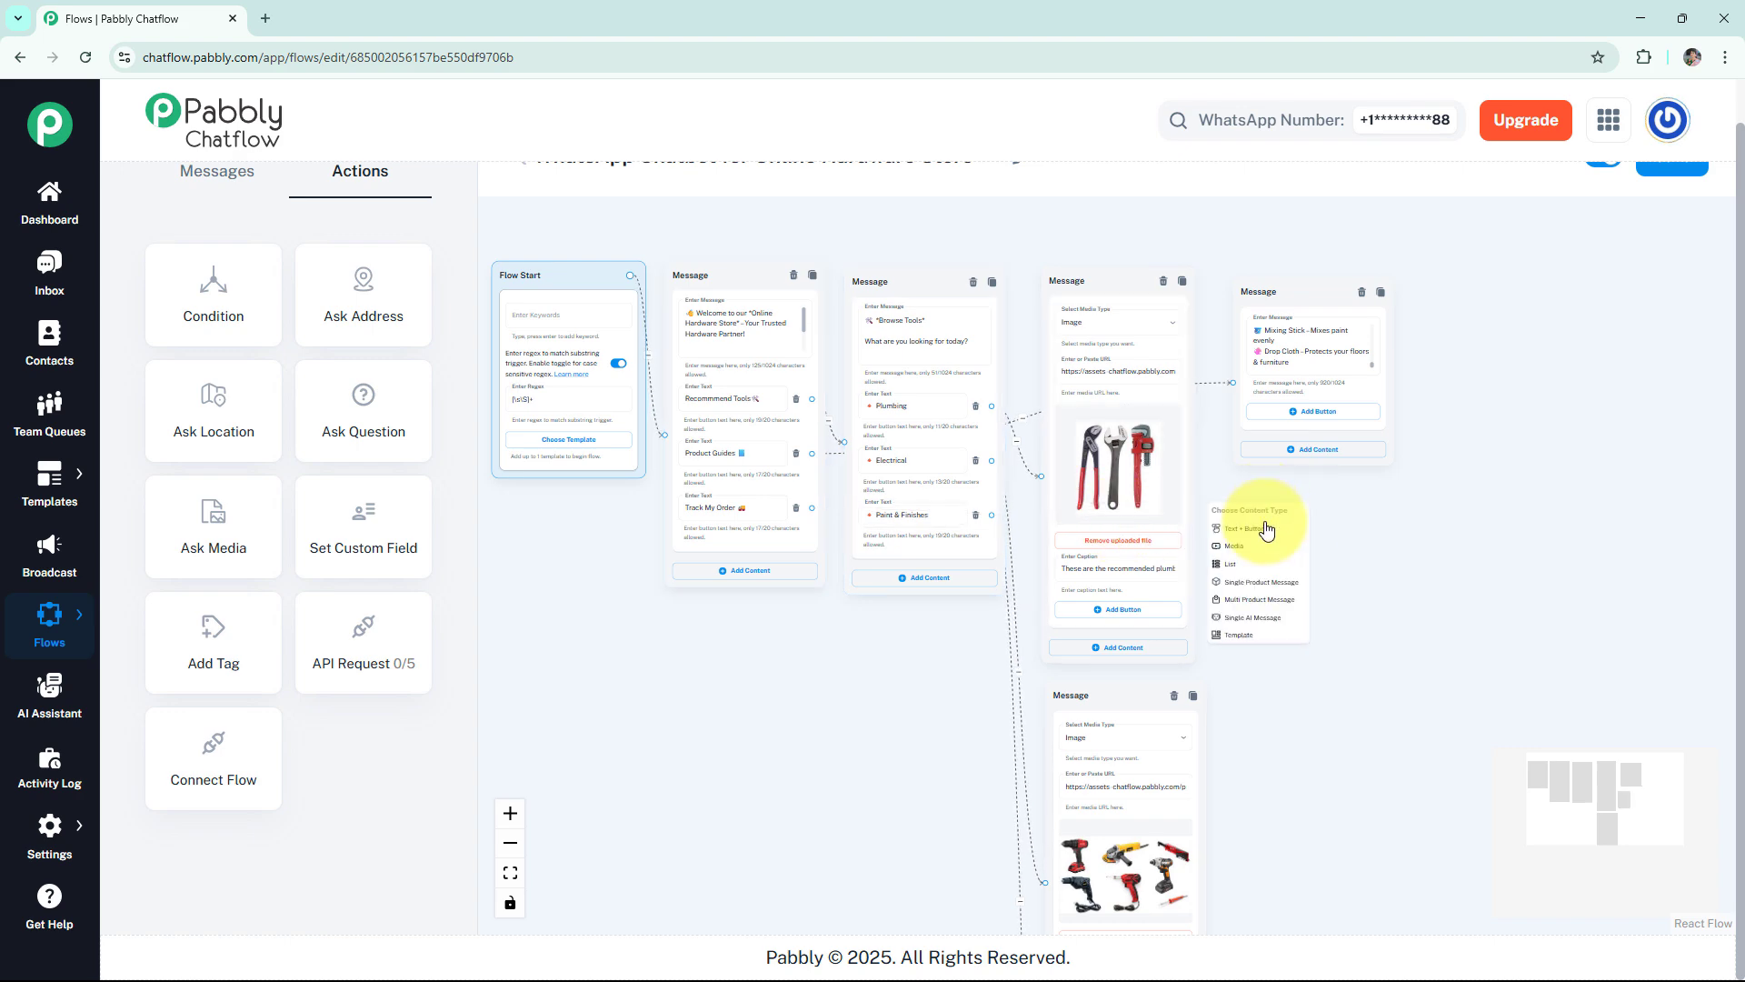
{"action": "left_click", "coordinate": [1265, 530]}
{"action": "scroll", "coordinate": [1291, 509], "scroll_direction": "up", "scroll_amount": 5}
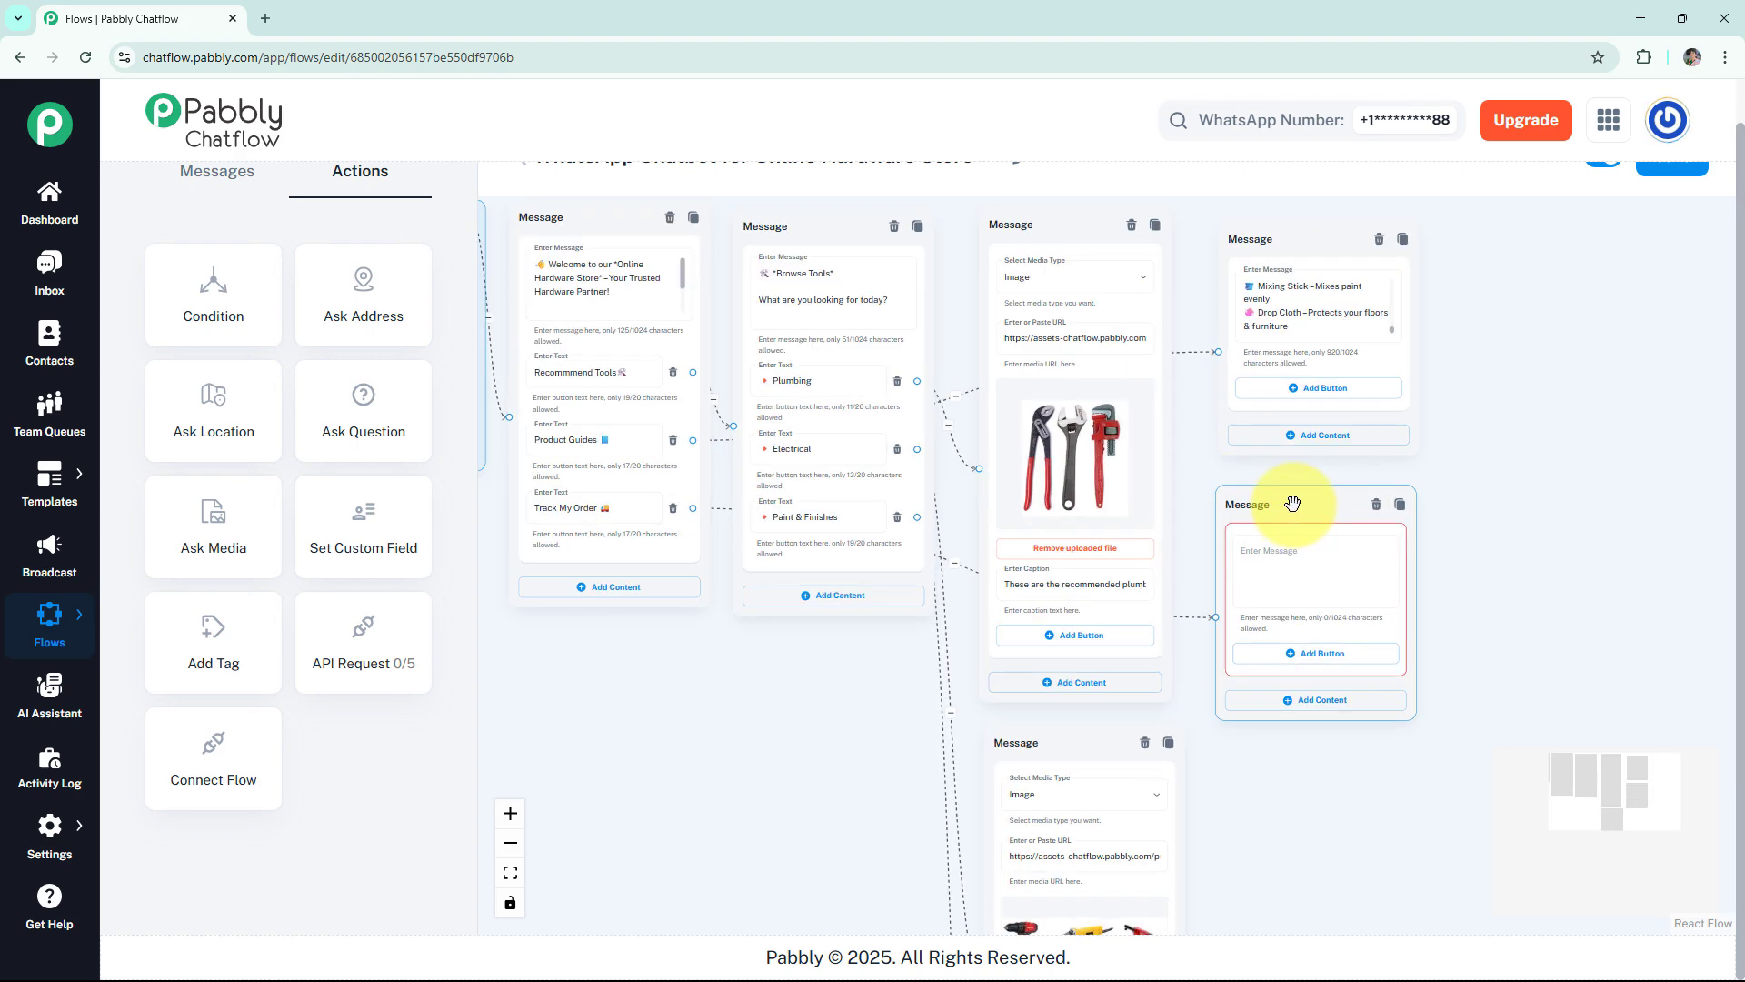
{"action": "left_click", "coordinate": [1296, 586]}
{"action": "type", "text": "🚚 *Track My Order*  Please share your order number in the link below: https://yourstore.com/track-order"}
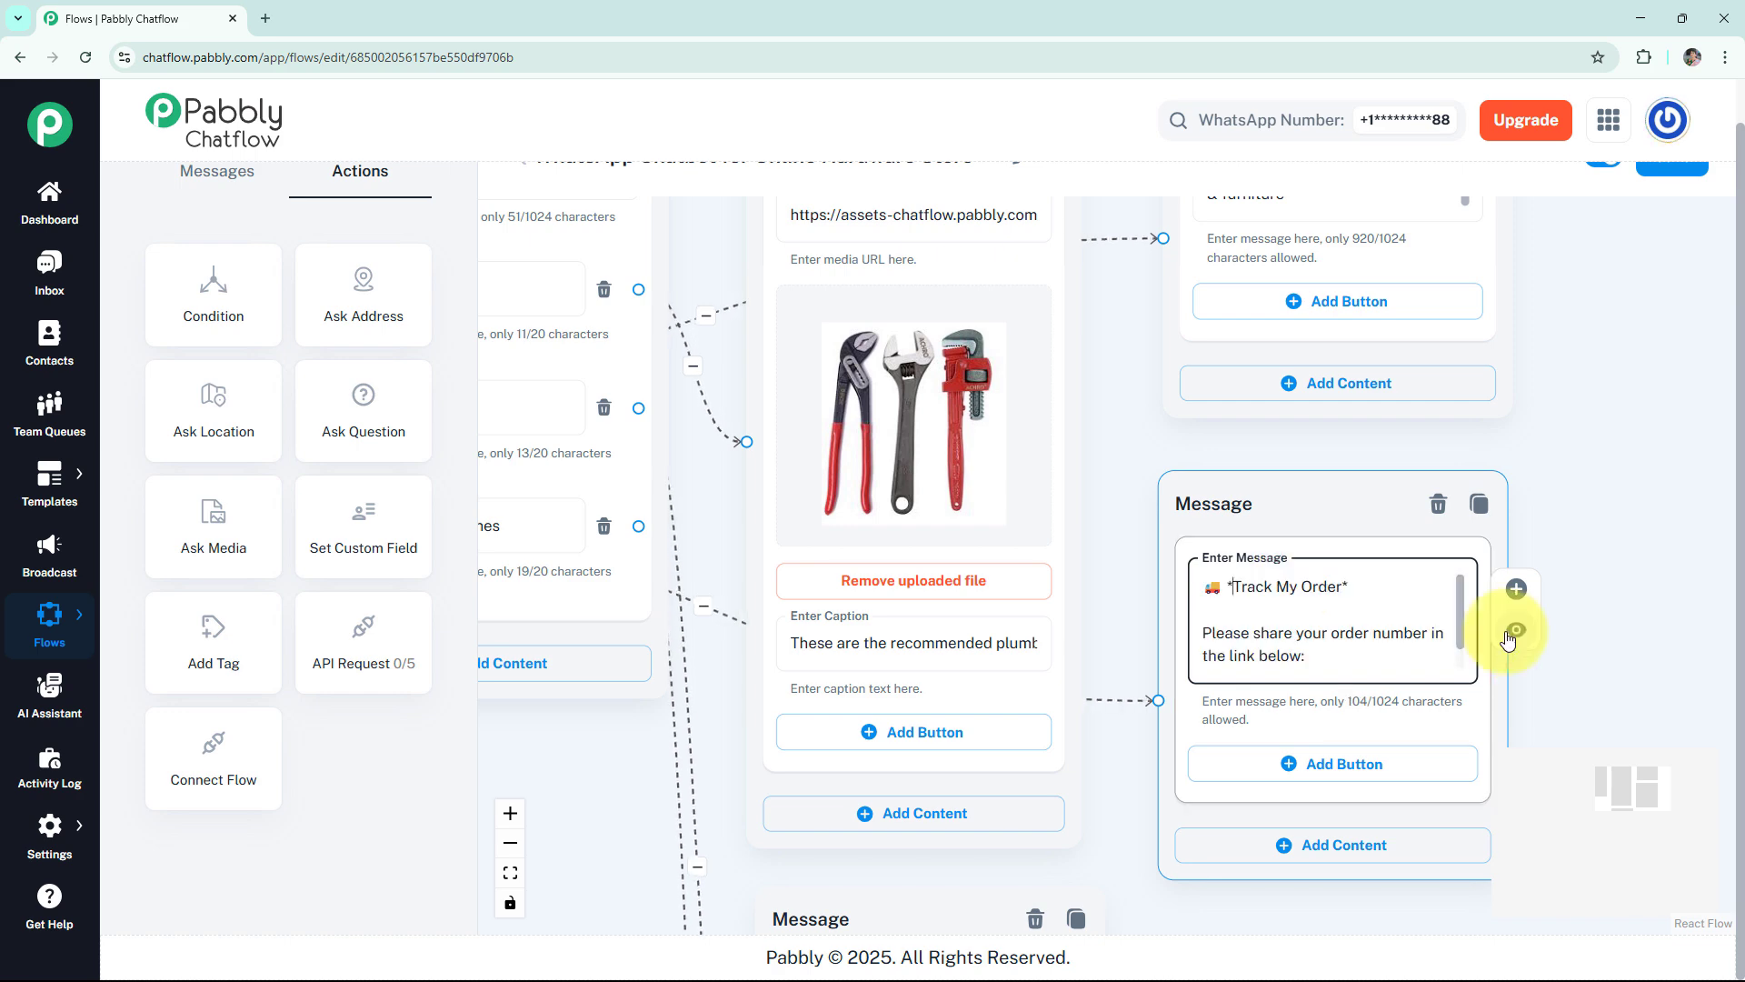
{"action": "left_click", "coordinate": [1516, 629]}
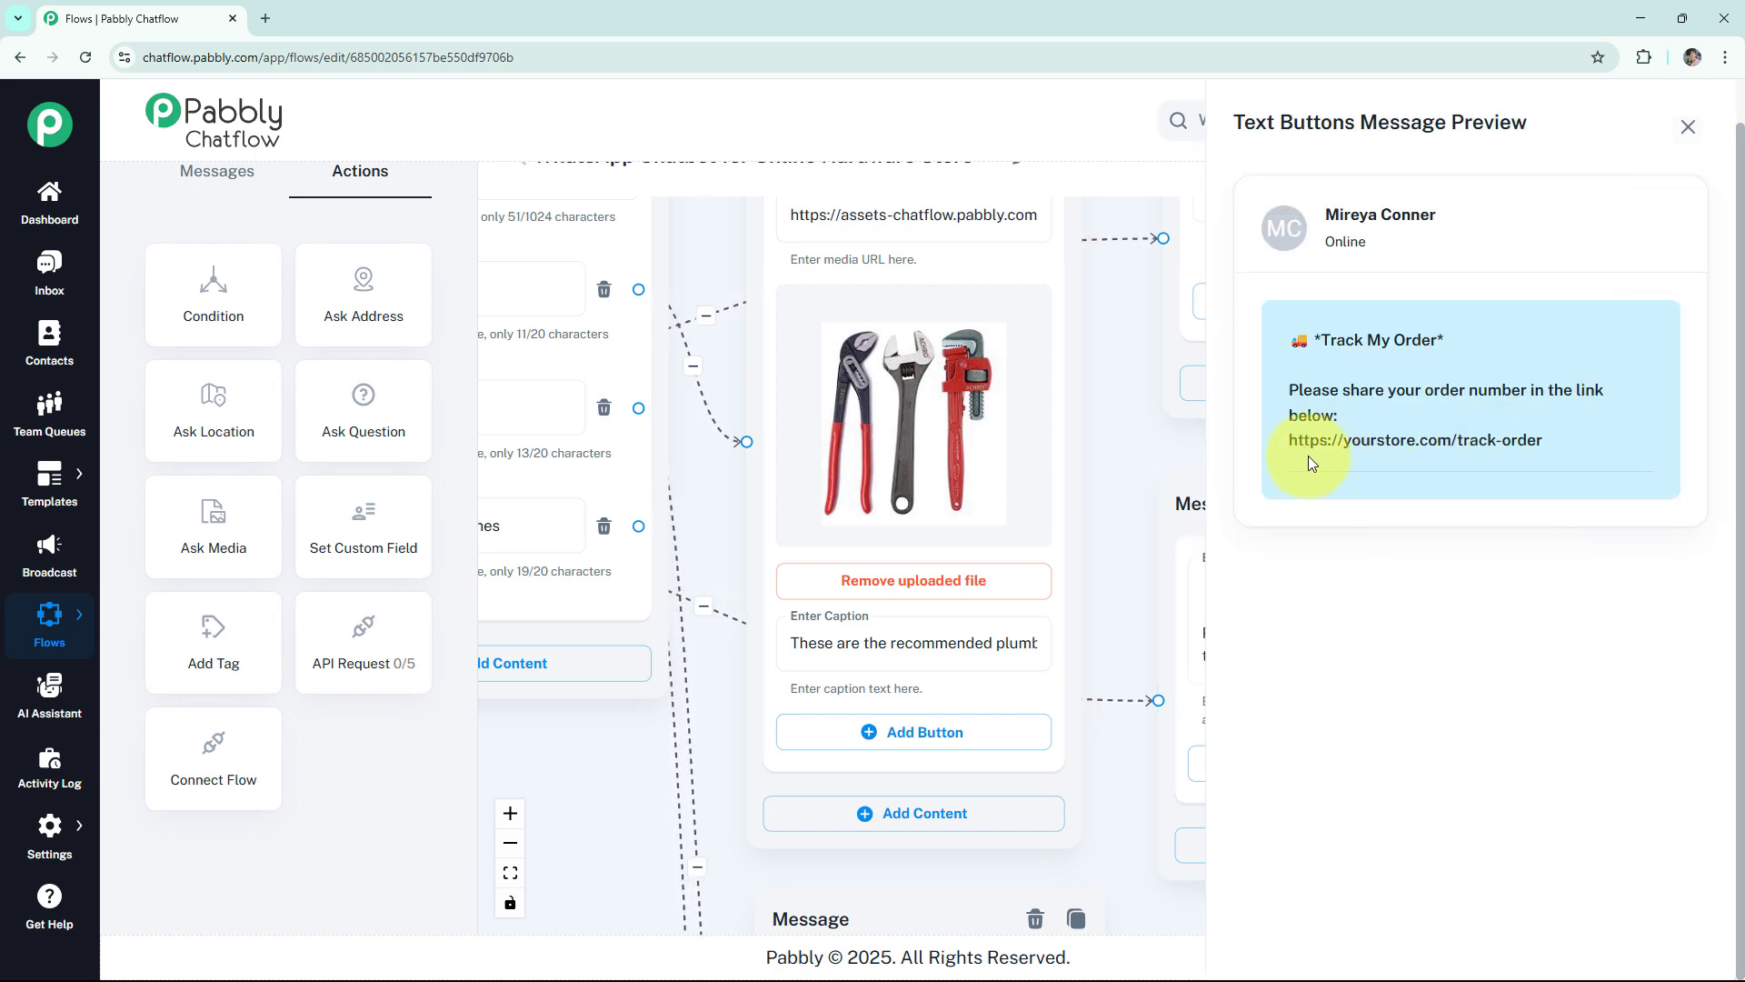
{"action": "left_click", "coordinate": [1688, 126]}
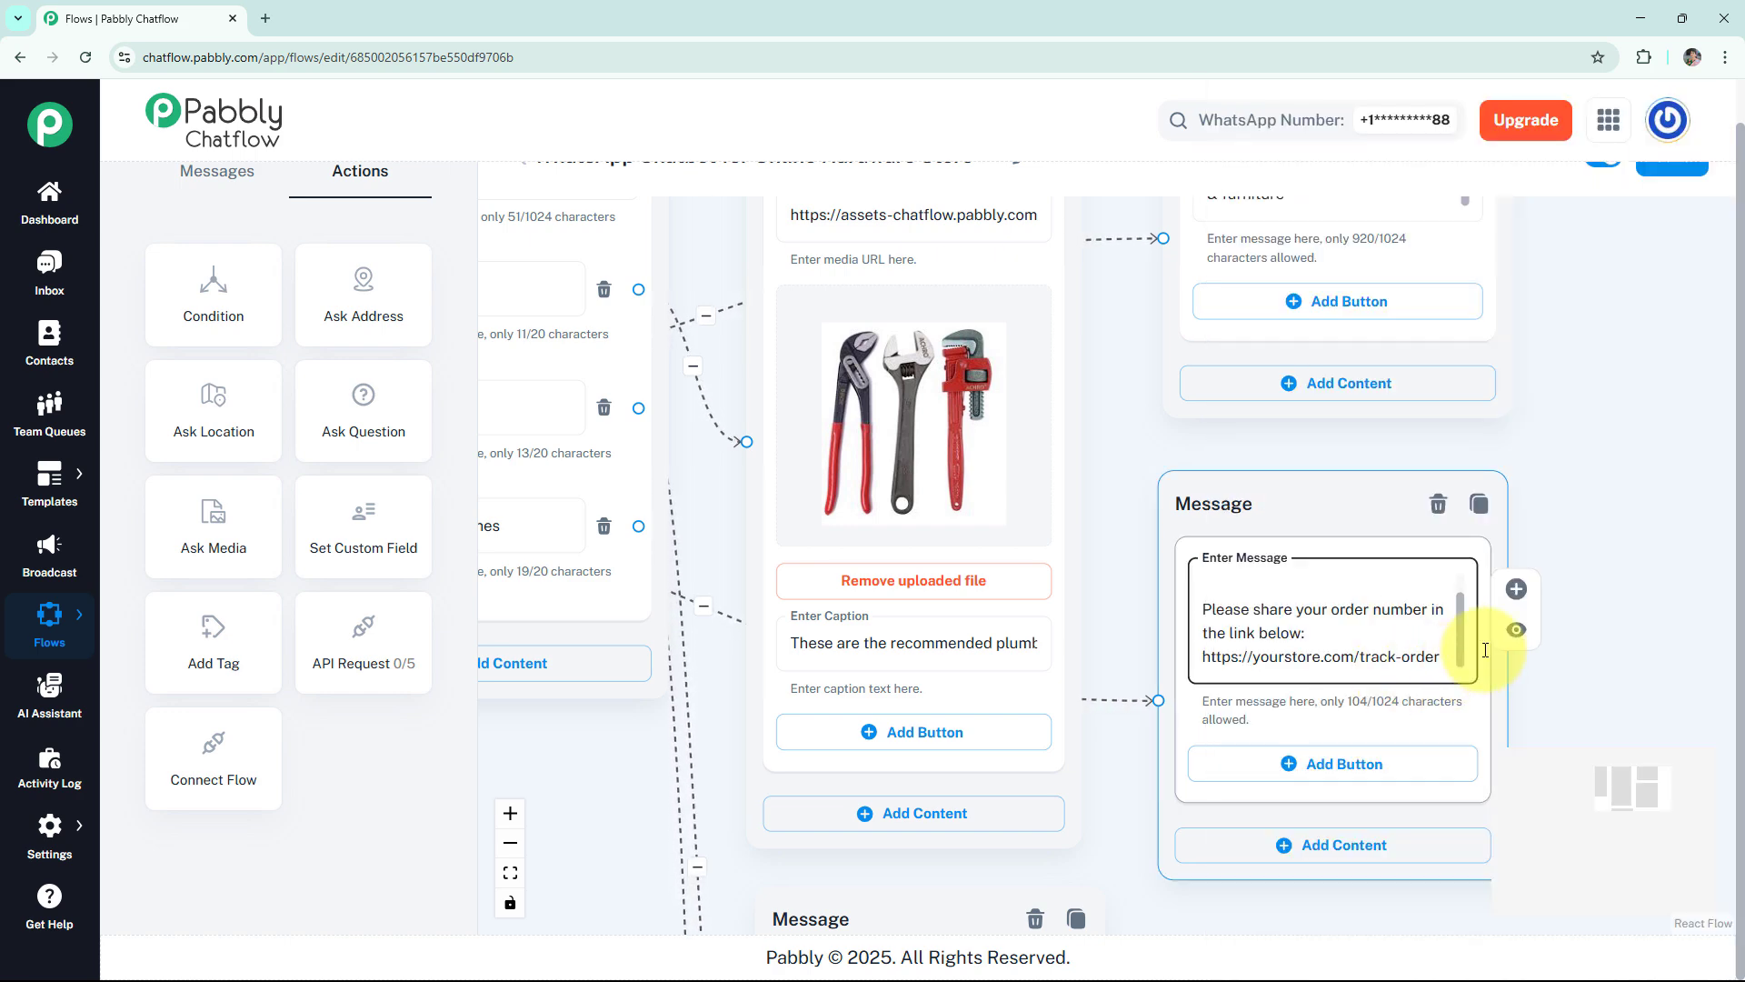
Look over the complete hardware store flow and save it.
{"action": "scroll", "coordinate": [1427, 391], "scroll_direction": "down", "scroll_amount": 4}
{"action": "left_click_drag", "start_coordinate": [1465, 370], "coordinate": [1492, 418]}
{"action": "left_click_drag", "start_coordinate": [1519, 345], "coordinate": [1599, 455]}
{"action": "scroll", "coordinate": [1599, 455], "scroll_direction": "up", "scroll_amount": 1}
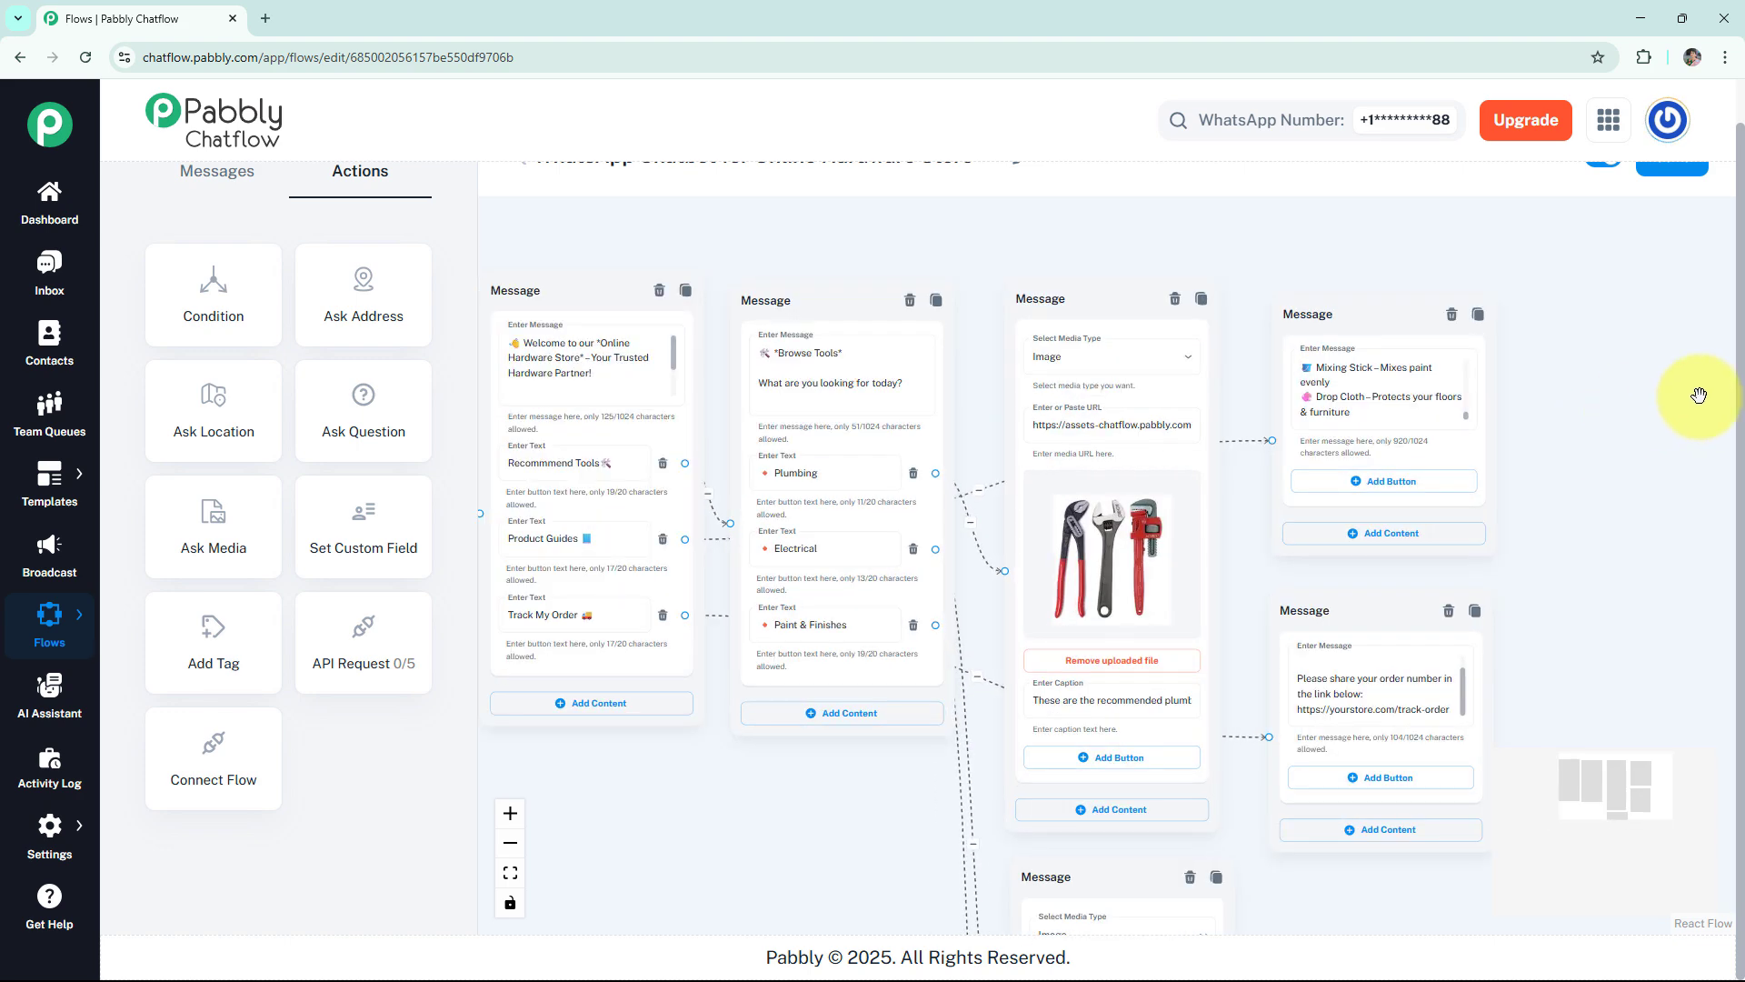
{"action": "left_click_drag", "start_coordinate": [1741, 361], "coordinate": [1741, 279]}
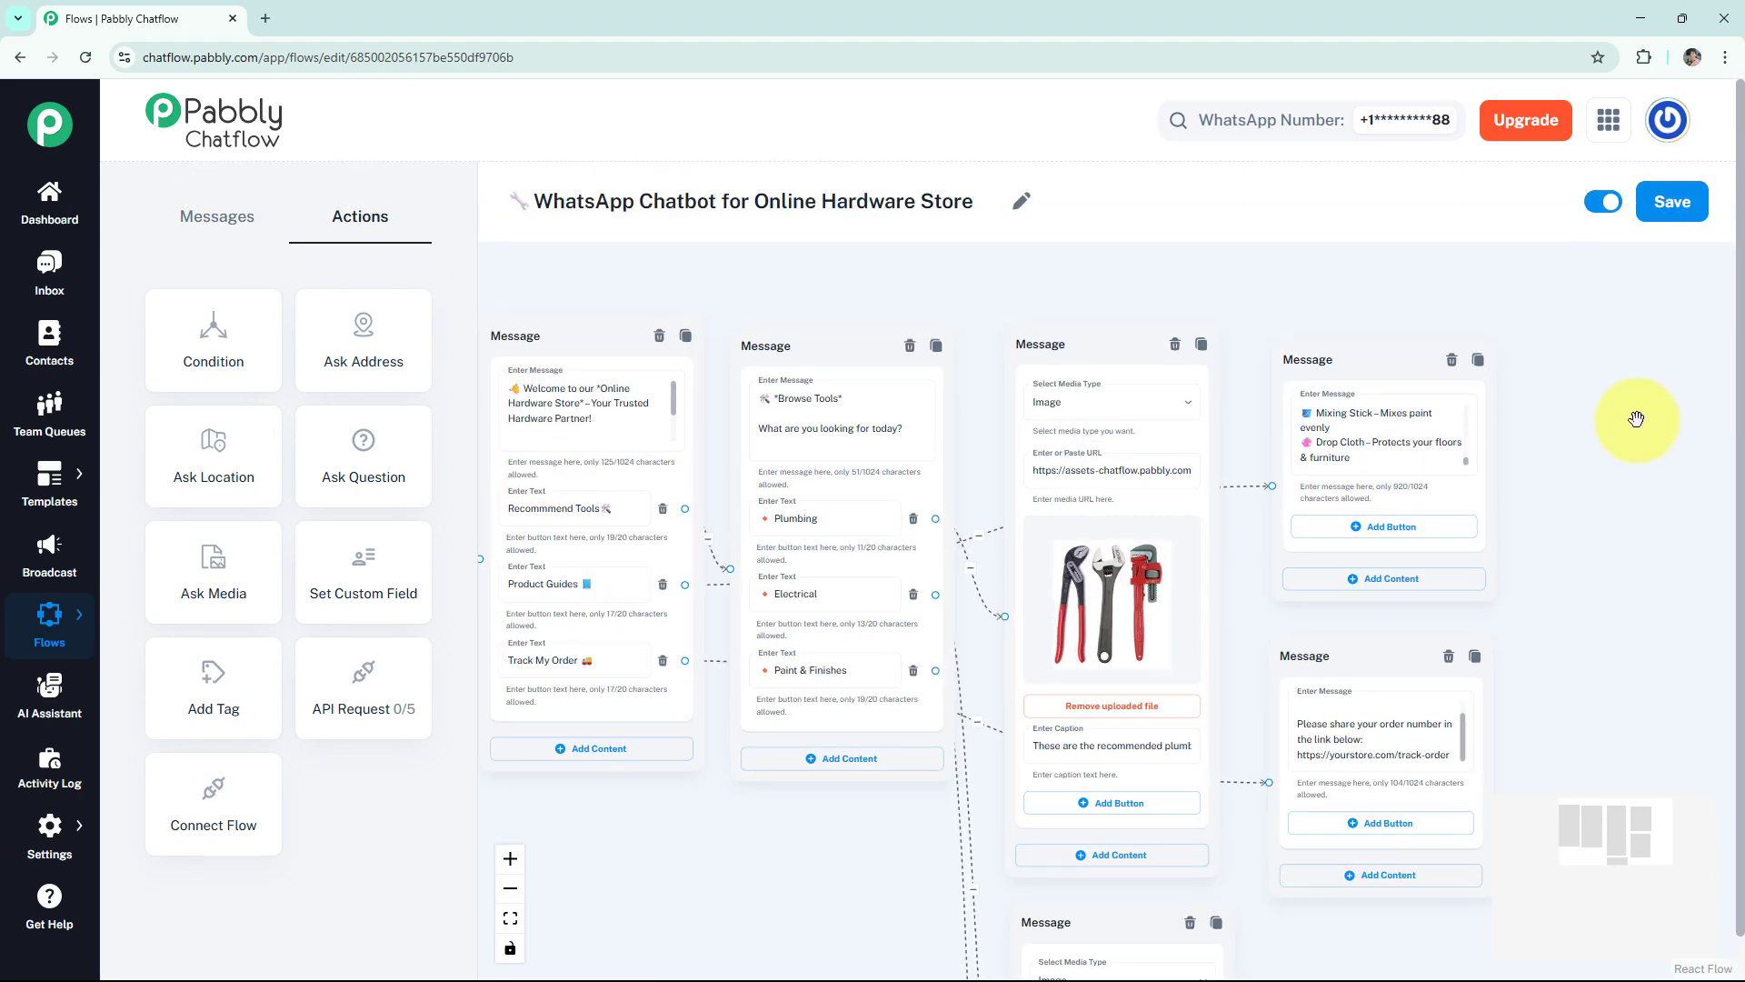
{"action": "scroll", "coordinate": [1636, 418], "scroll_direction": "down", "scroll_amount": 3}
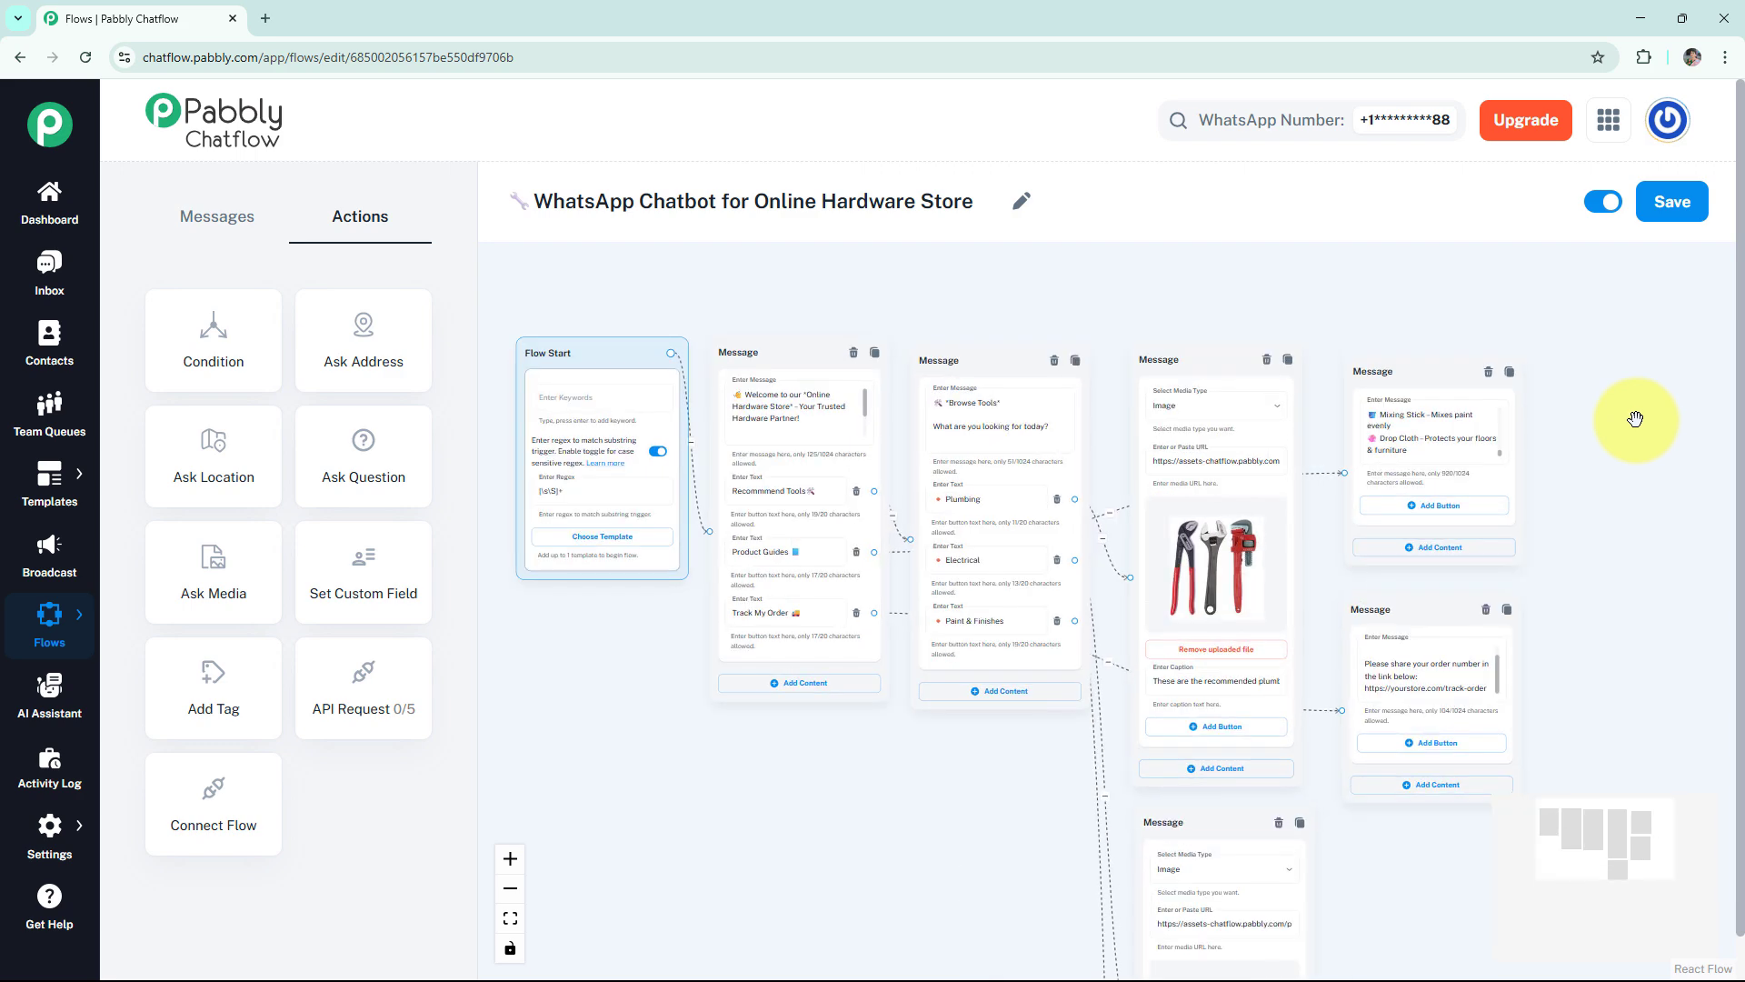
{"action": "left_click_drag", "start_coordinate": [1636, 436], "coordinate": [1541, 334]}
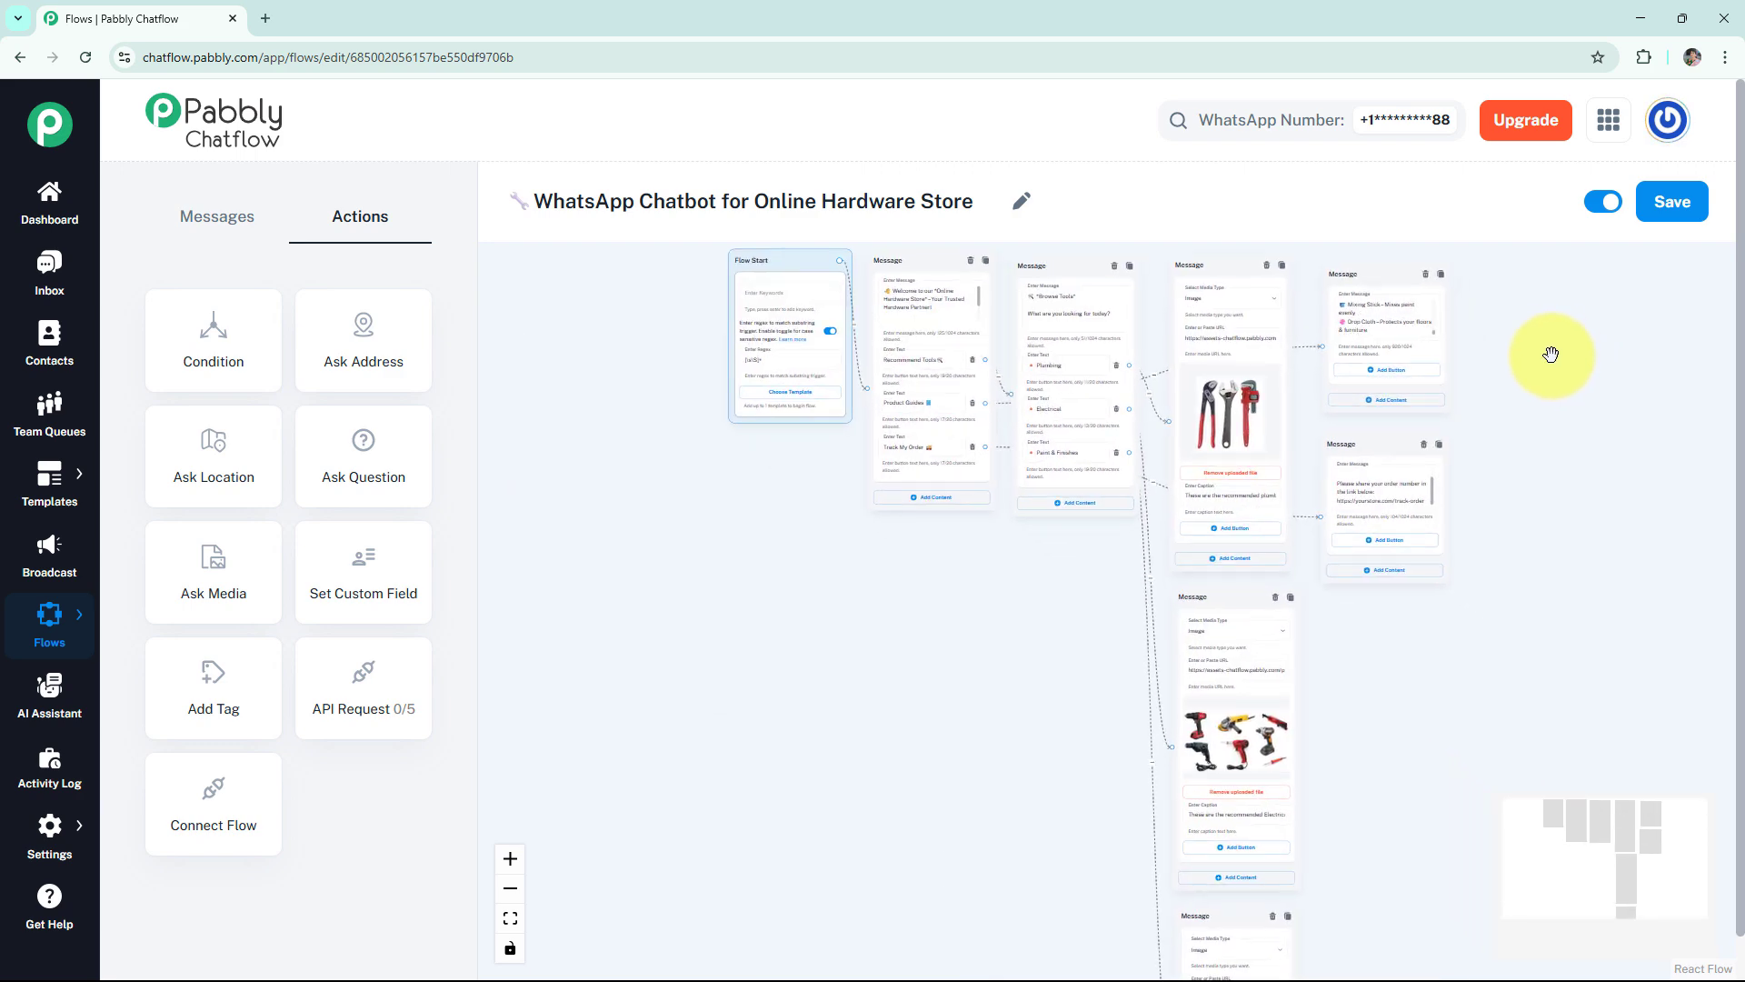
{"action": "scroll", "coordinate": [1558, 378], "scroll_direction": "down", "scroll_amount": 4}
{"action": "left_click_drag", "start_coordinate": [1575, 405], "coordinate": [1319, 397]}
{"action": "scroll", "coordinate": [1360, 401], "scroll_direction": "up", "scroll_amount": 3}
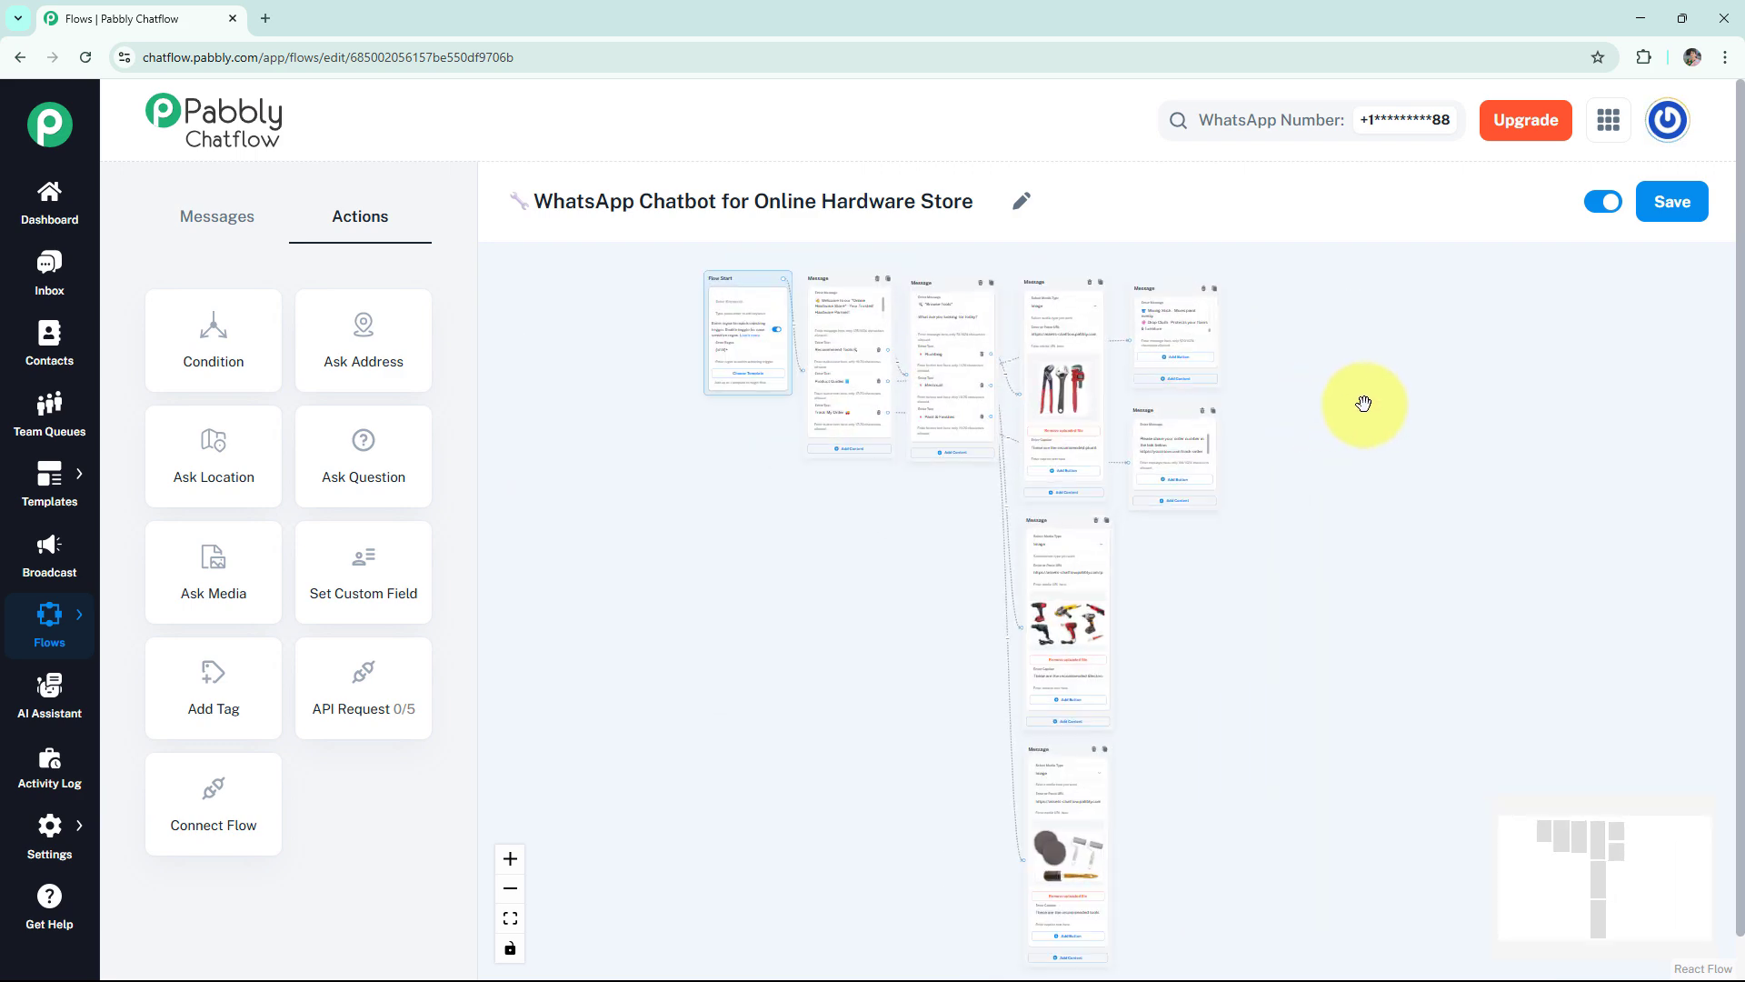
{"action": "left_click", "coordinate": [1653, 206]}
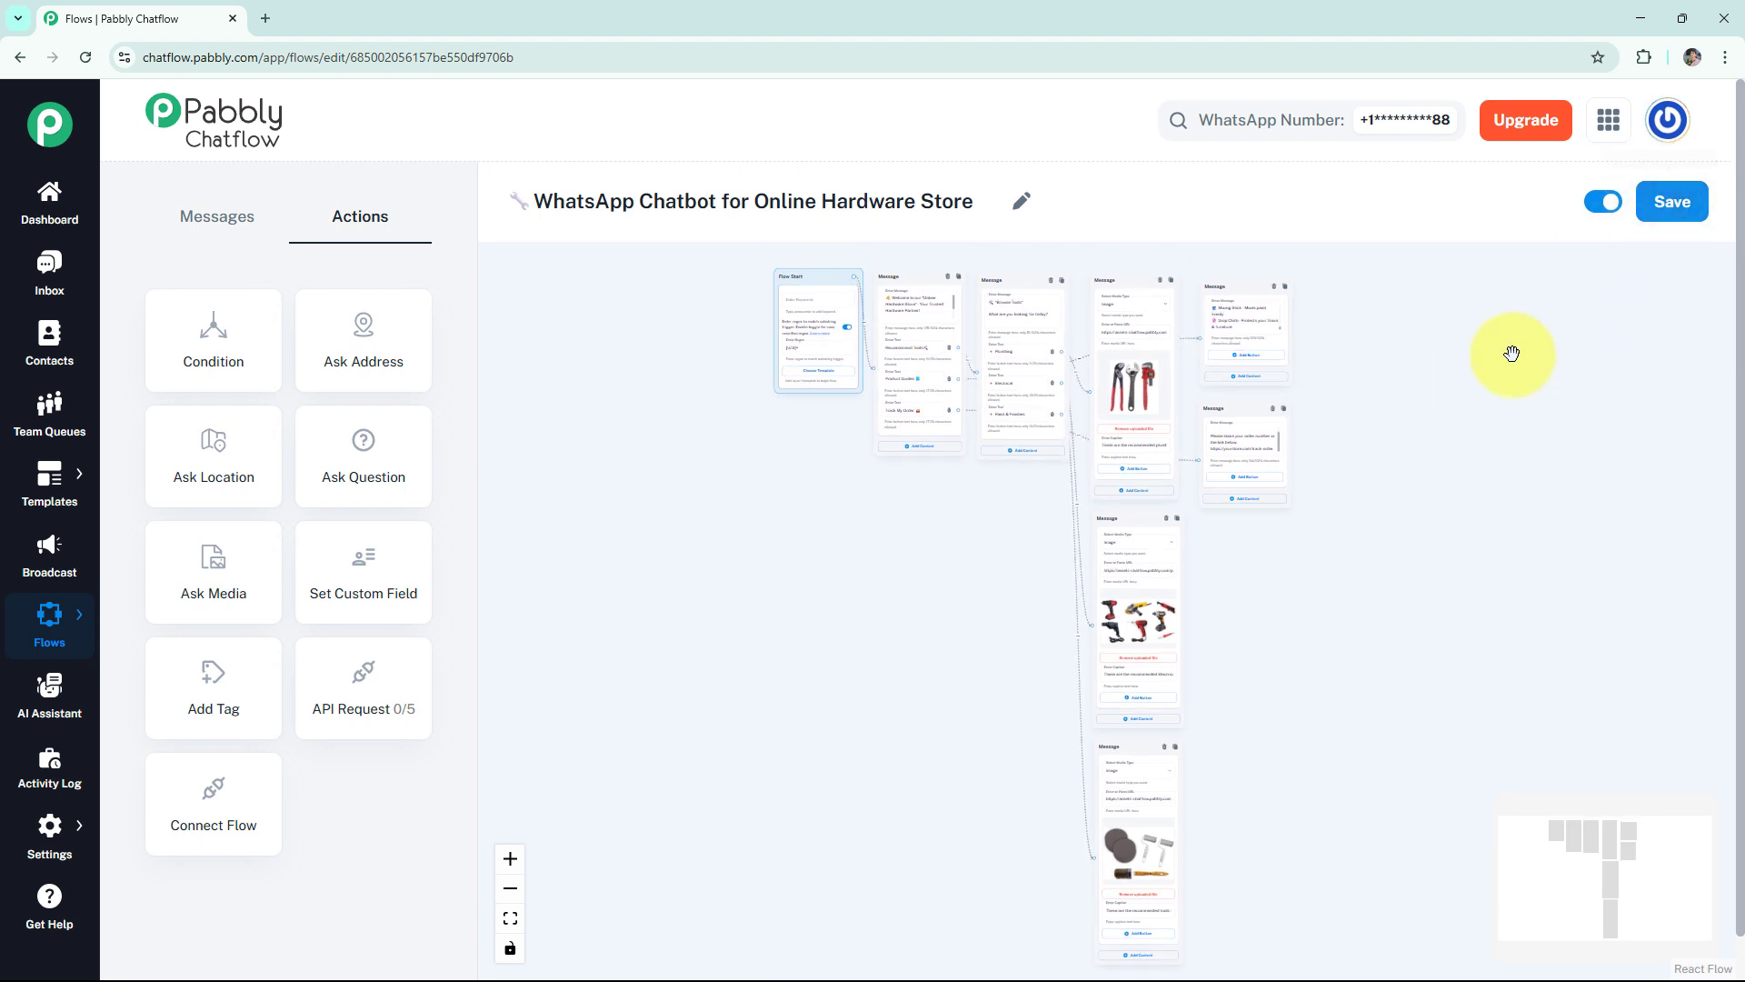